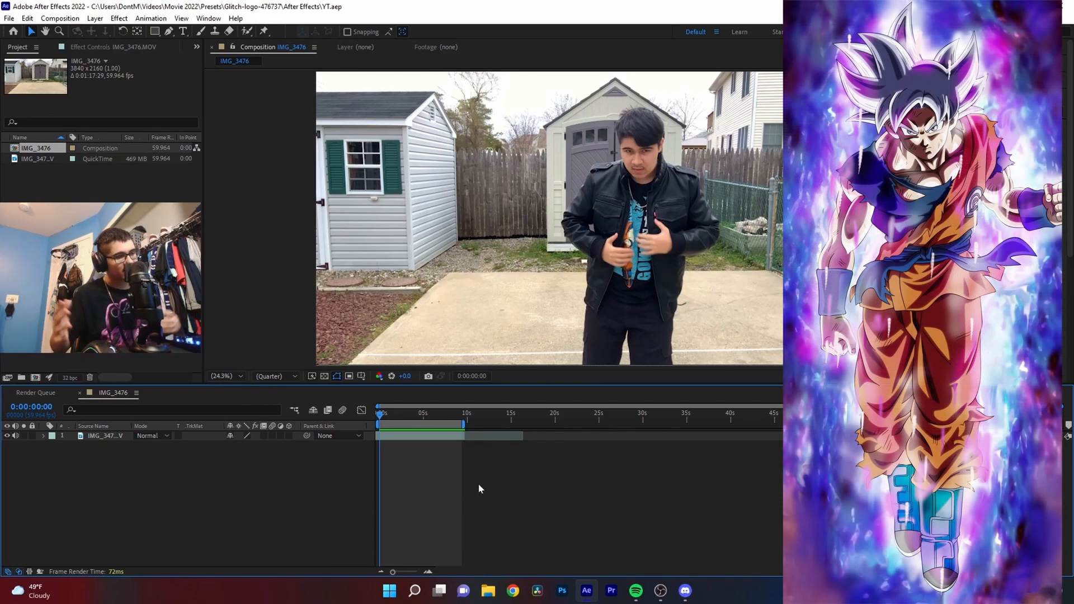
Scrub through the opening seconds of the clip and duplicate the IMG_3476.MOV layer in the composition
{"action": "left_click_drag", "start_coordinate": [380, 416], "coordinate": [402, 417]}
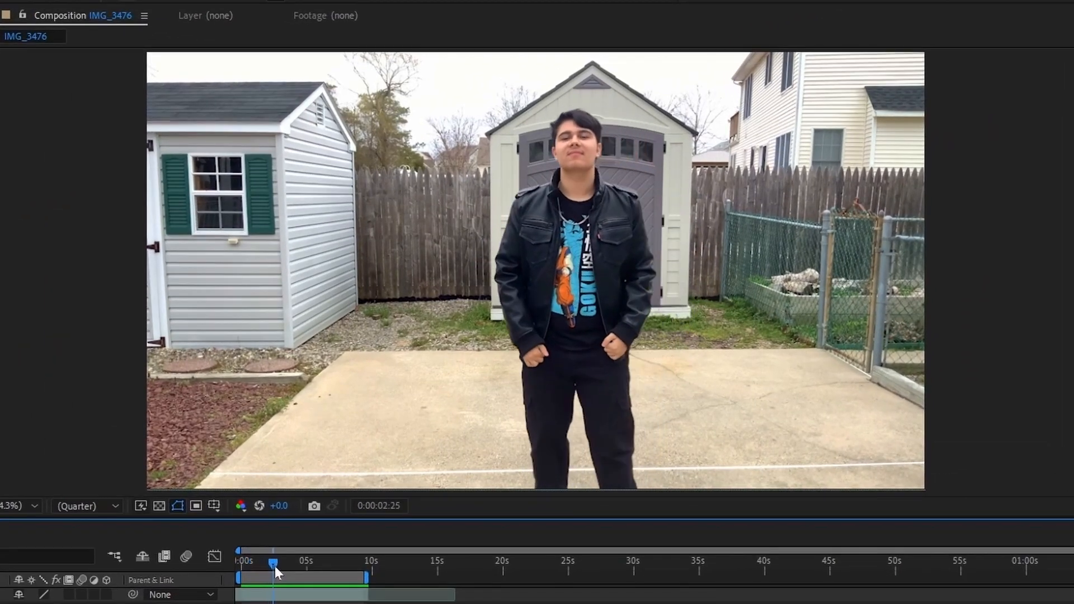
{"action": "left_click_drag", "start_coordinate": [274, 566], "coordinate": [318, 559]}
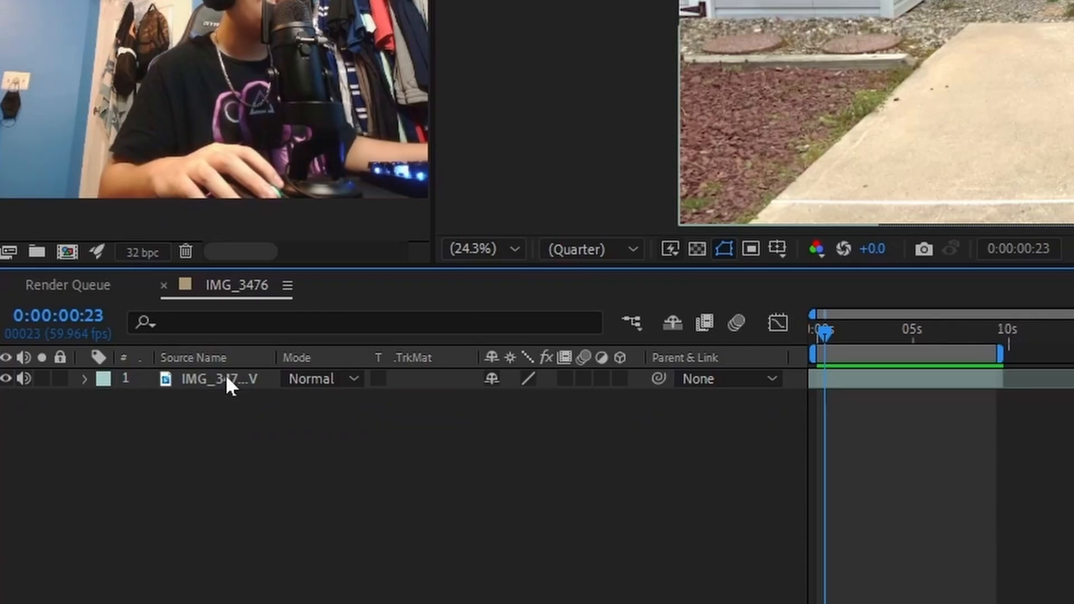
{"action": "left_click", "coordinate": [223, 378]}
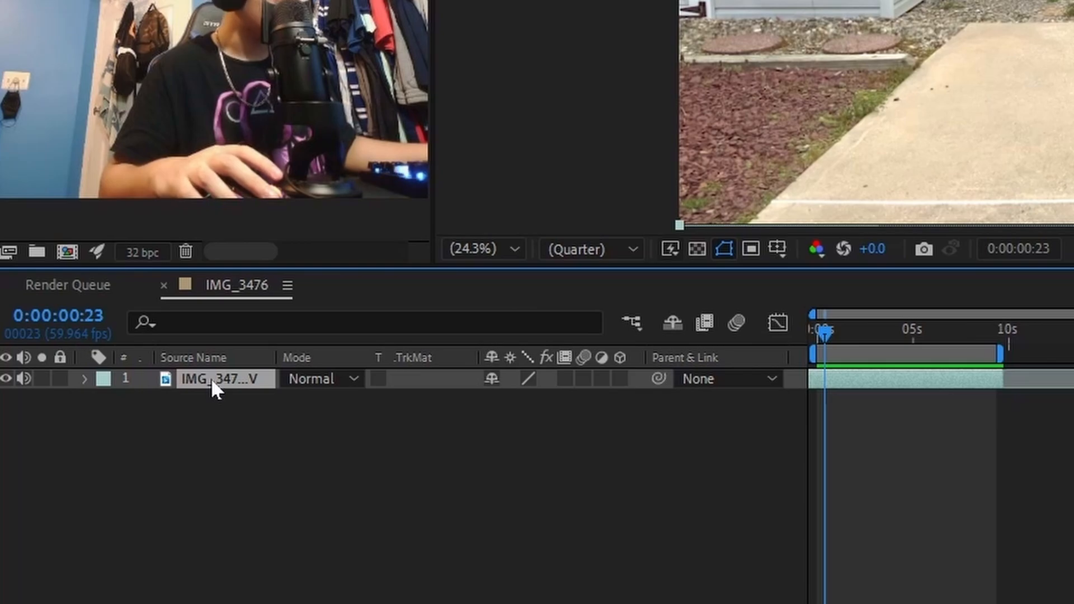
{"action": "key", "text": "ctrl+c"}
{"action": "key", "text": "ctrl+v"}
{"action": "right_click", "coordinate": [219, 377]}
{"action": "left_click", "coordinate": [182, 385]}
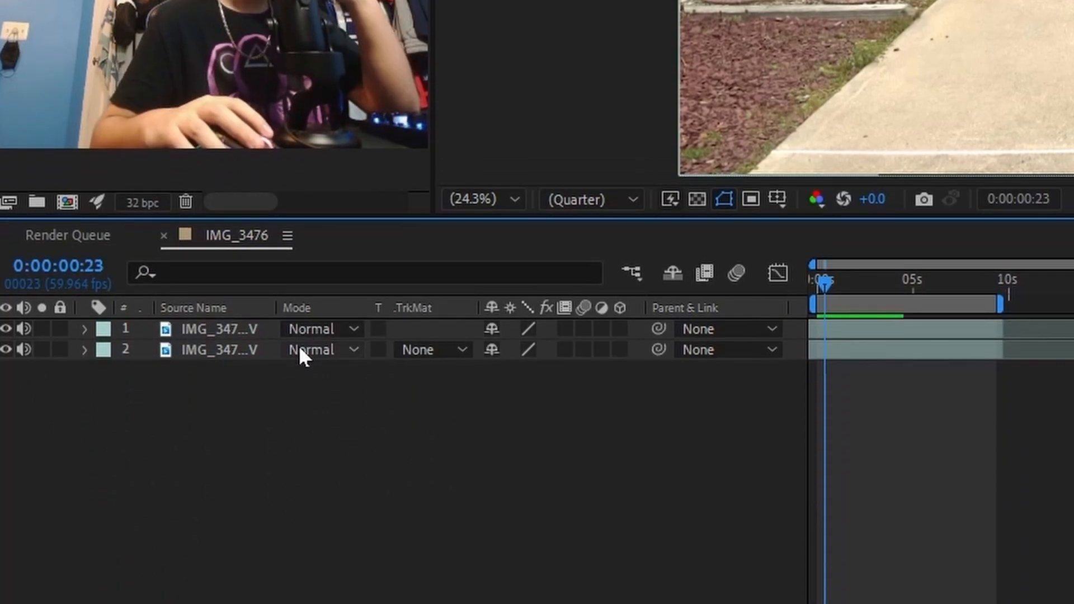
Open the upper IMG_3476.MOV layer for editing and mark the man as foreground with a Roto Brush stroke over his legs
{"action": "left_click", "coordinate": [218, 593]}
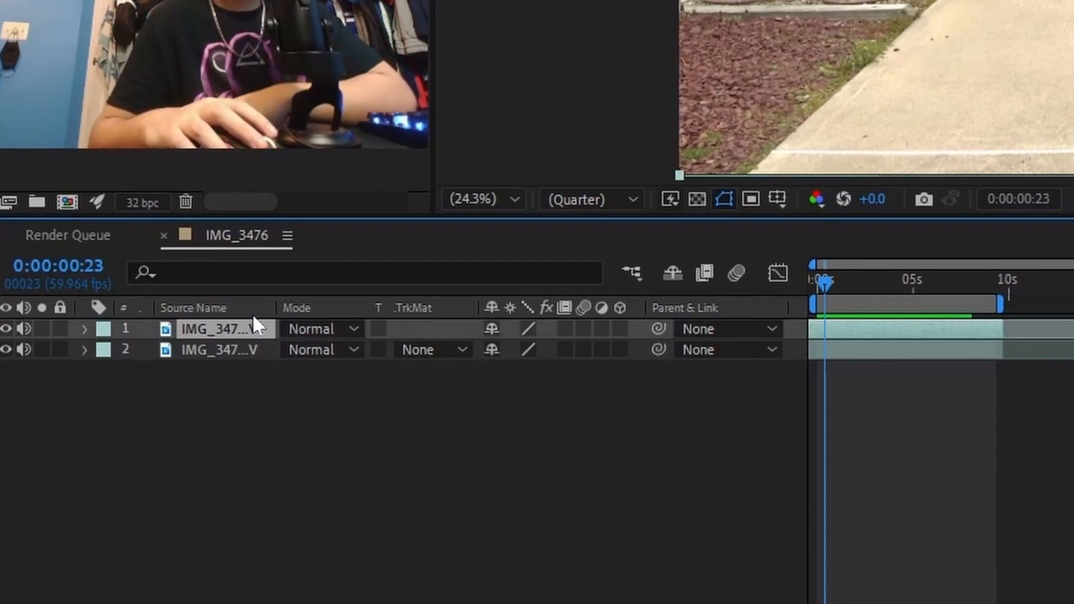
{"action": "double_click", "coordinate": [232, 327]}
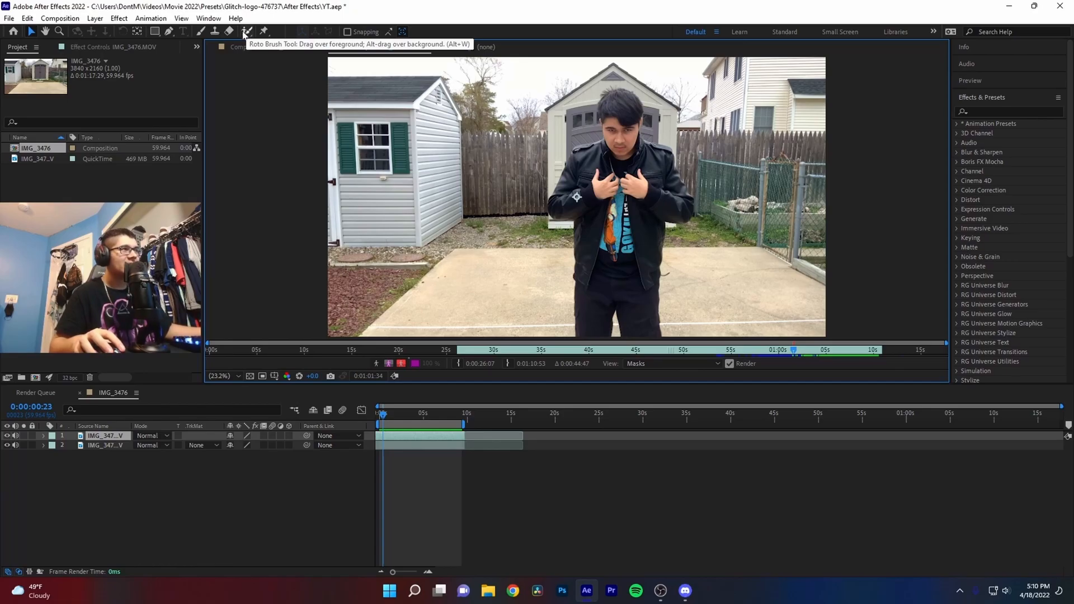
{"action": "left_click", "coordinate": [245, 34]}
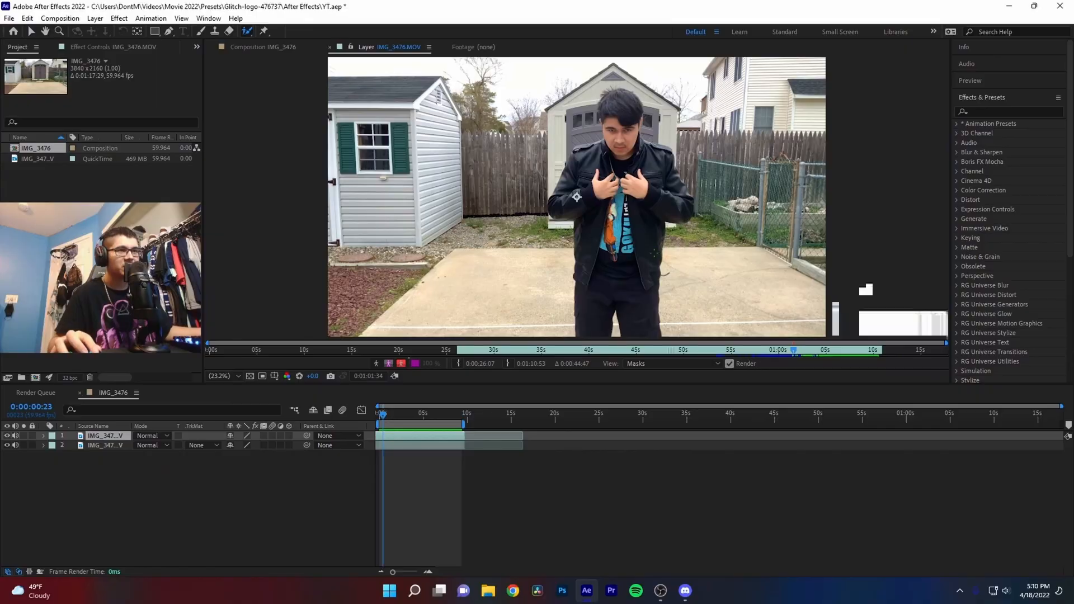
{"action": "key", "text": "comma"}
{"action": "key", "text": "comma"}
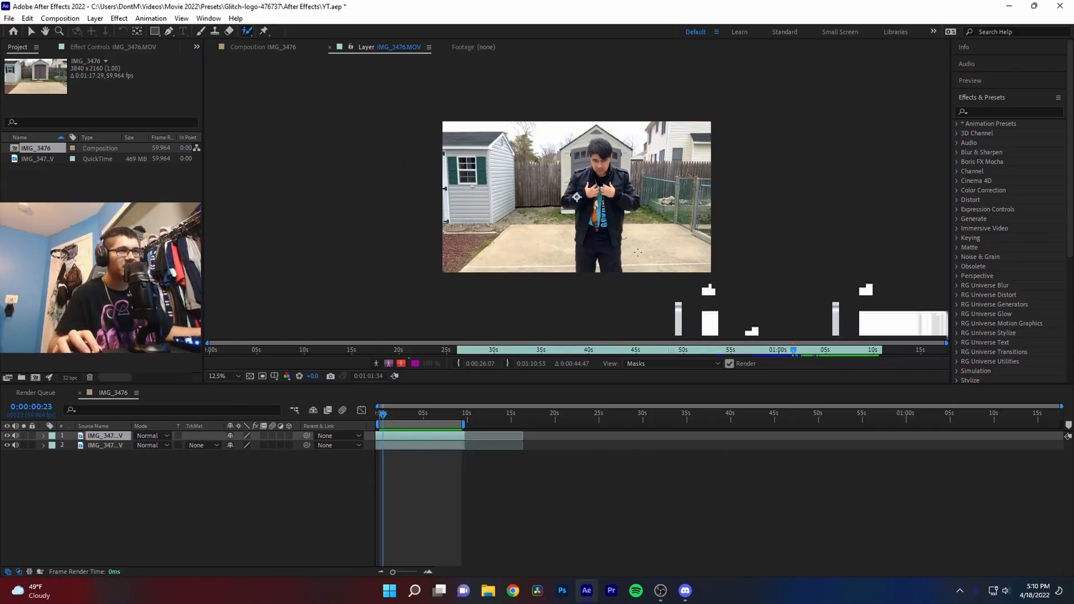
{"action": "key", "text": "period"}
{"action": "left_click_drag", "start_coordinate": [551, 319], "coordinate": [603, 271]}
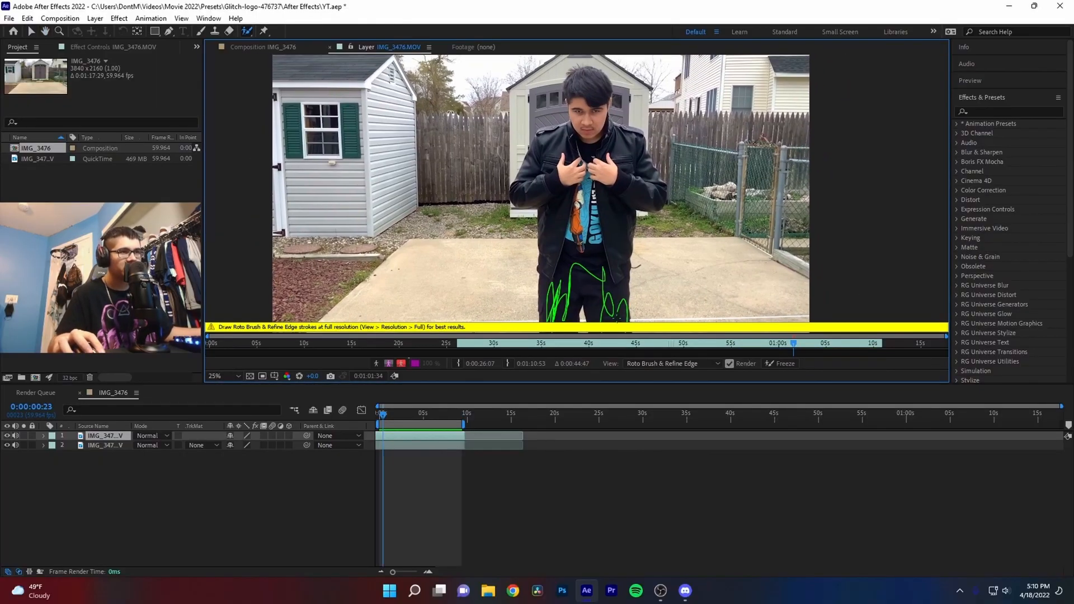
{"action": "left_click_drag", "start_coordinate": [564, 265], "coordinate": [544, 274]}
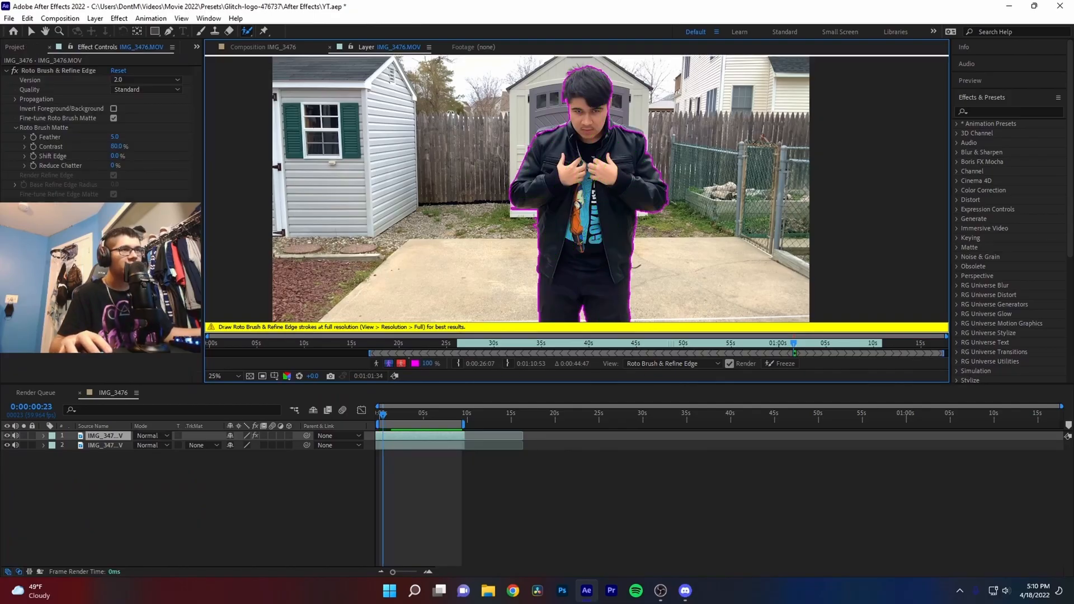
Set a small Roto Brush tip for refining the outline around the man's upper body
{"action": "left_click_drag", "start_coordinate": [585, 83], "coordinate": [569, 135]}
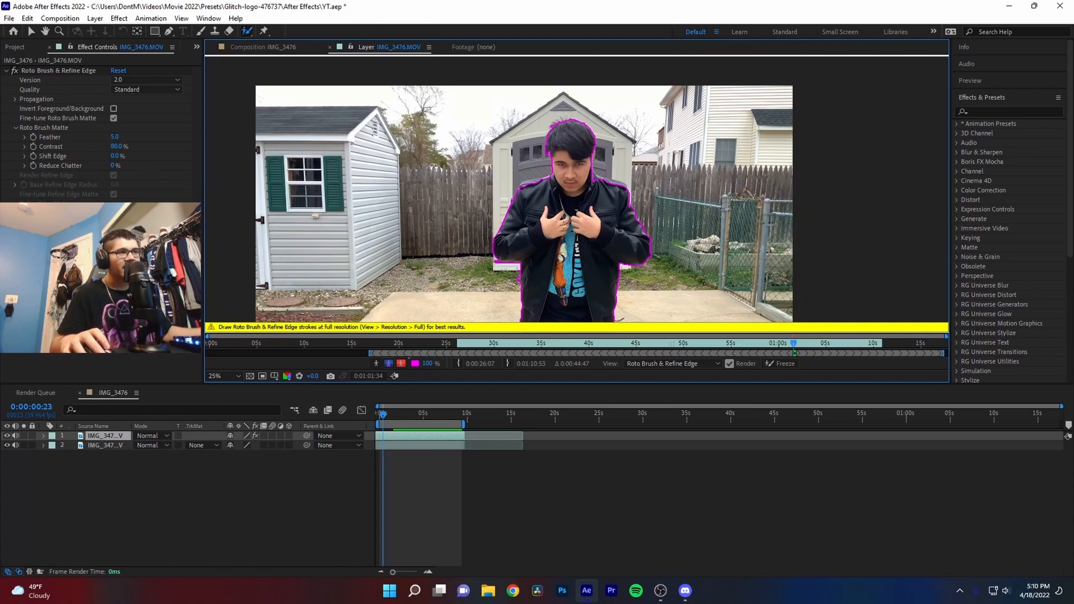
{"action": "scroll", "coordinate": [576, 195], "scroll_direction": "up", "scroll_amount": 2}
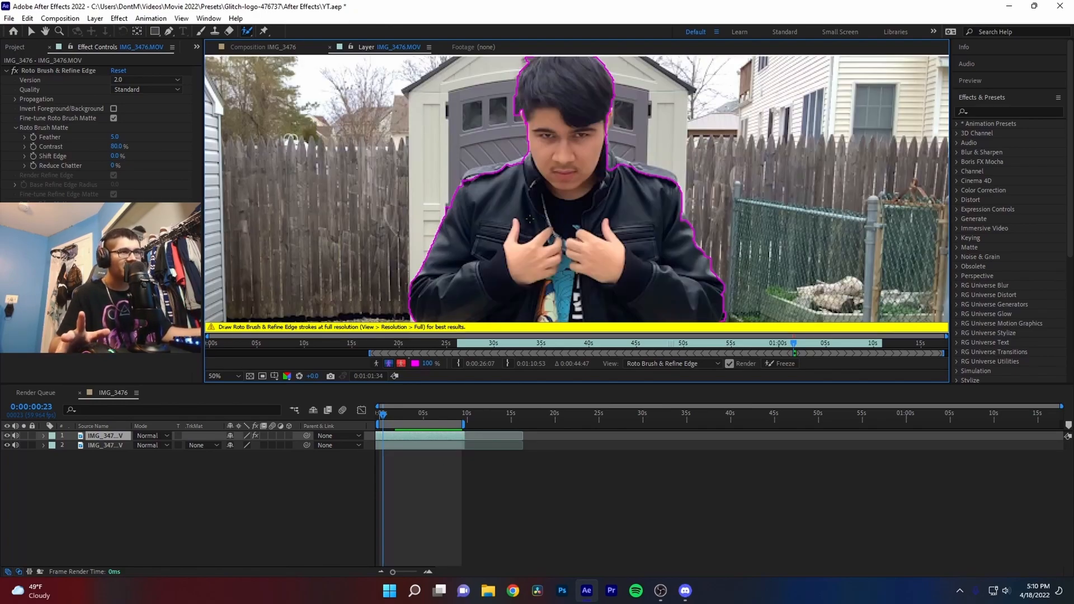
{"action": "left_click_drag", "start_coordinate": [530, 219], "coordinate": [479, 213]}
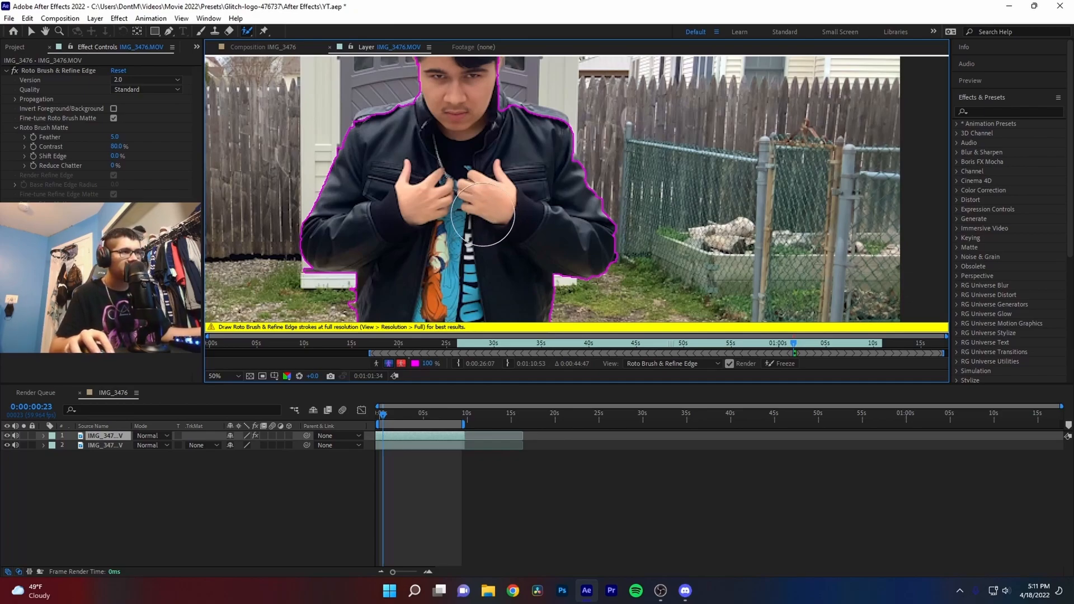
{"action": "mouse_move", "coordinate": [482, 215]}
{"action": "left_mouse_down"}
{"action": "mouse_move", "coordinate": [479, 182]}
{"action": "mouse_move", "coordinate": [452, 229]}
{"action": "mouse_move", "coordinate": [523, 235]}
{"action": "mouse_move", "coordinate": [431, 197]}
{"action": "mouse_move", "coordinate": [529, 217]}
{"action": "left_mouse_up"}
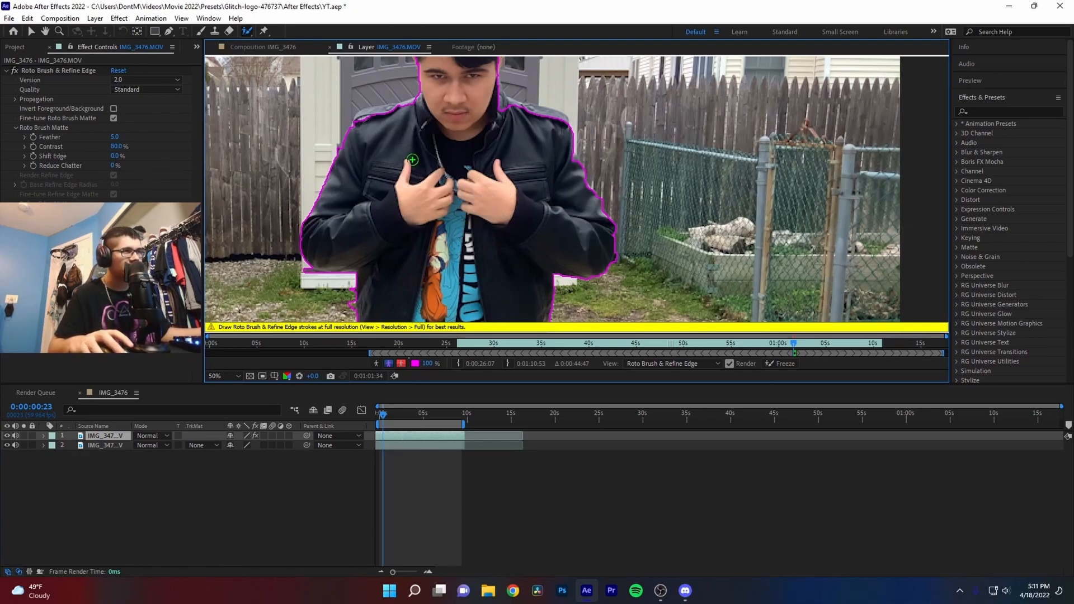
{"action": "scroll", "coordinate": [497, 208], "scroll_direction": "down", "scroll_amount": 2}
{"action": "left_click_drag", "start_coordinate": [474, 228], "coordinate": [499, 267]}
{"action": "scroll", "coordinate": [500, 263], "scroll_direction": "up", "scroll_amount": 3}
{"action": "left_click_drag", "start_coordinate": [531, 228], "coordinate": [639, 241]}
{"action": "scroll", "coordinate": [510, 229], "scroll_direction": "down", "scroll_amount": 2}
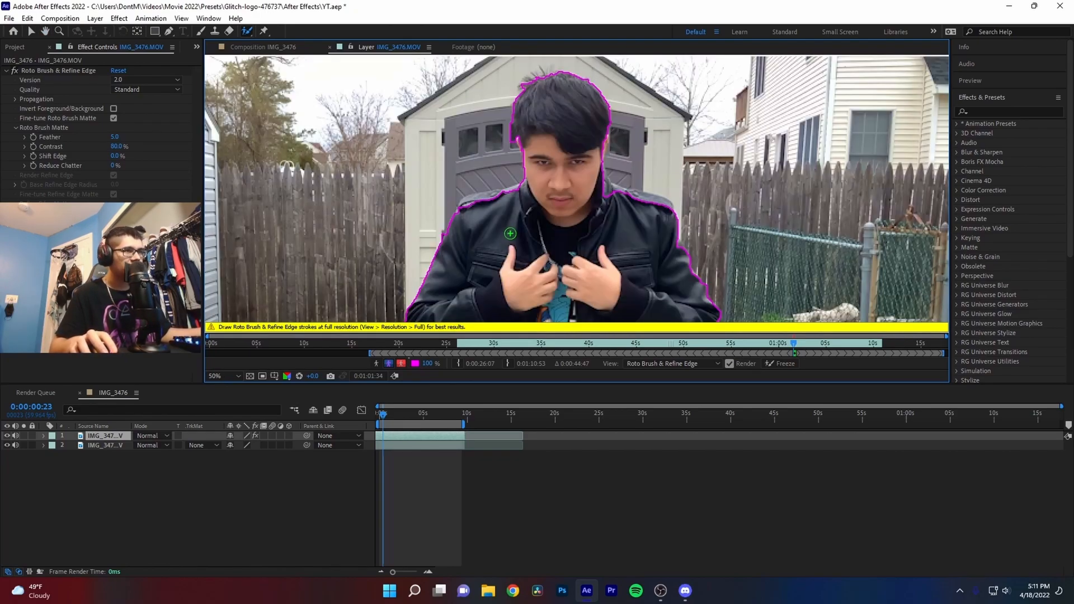
Try to add the jacket's left-hand shoulder flap to the cutout with a foreground stroke
{"action": "scroll", "coordinate": [515, 228], "scroll_direction": "up", "scroll_amount": 2}
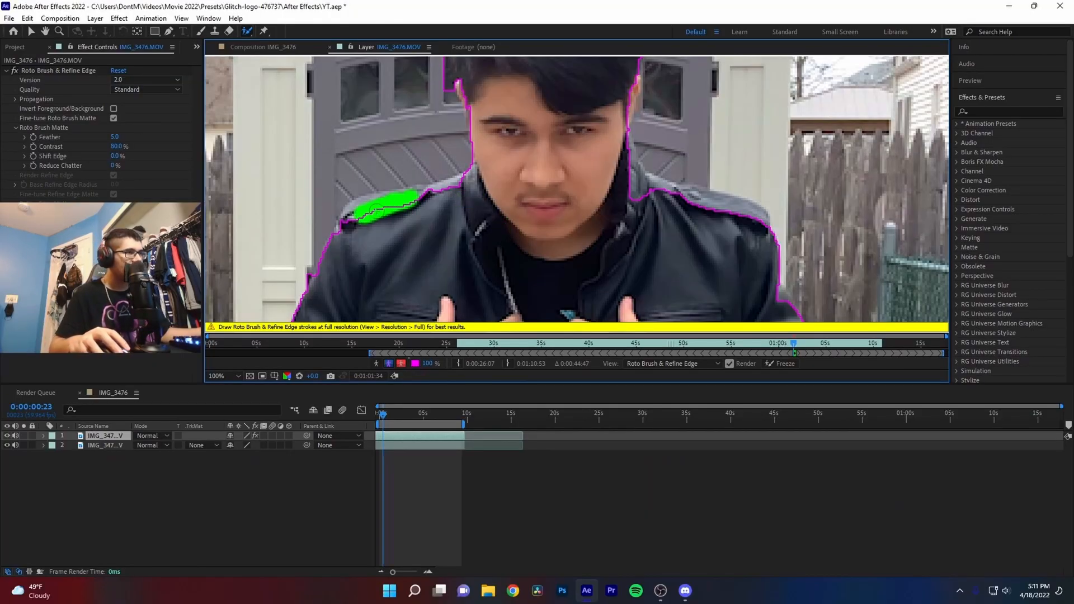
{"action": "left_click_drag", "start_coordinate": [375, 218], "coordinate": [374, 215]}
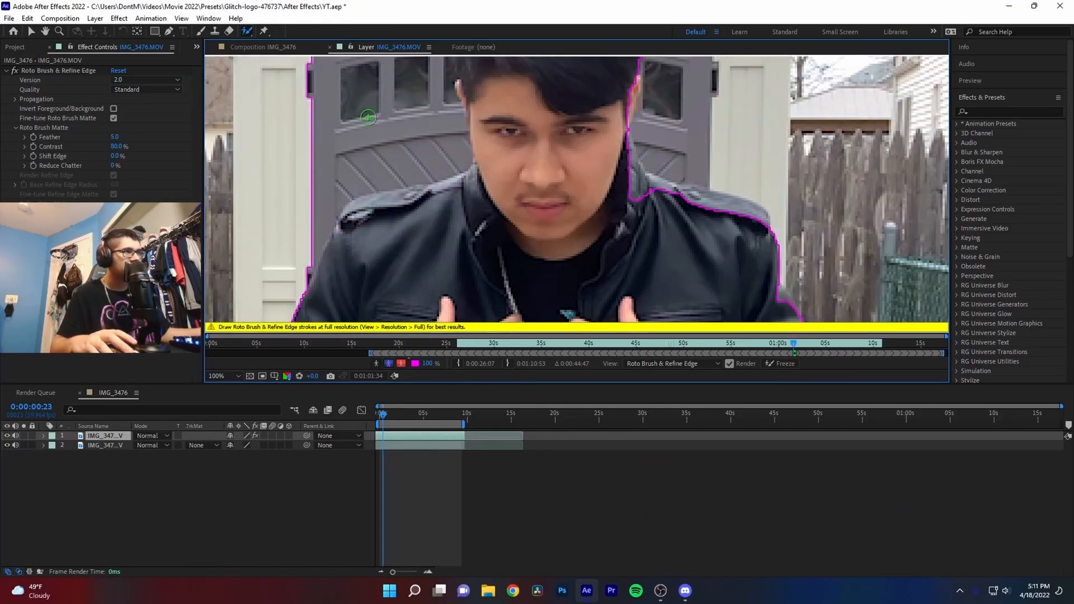
{"action": "scroll", "coordinate": [367, 116], "scroll_direction": "down", "scroll_amount": 2}
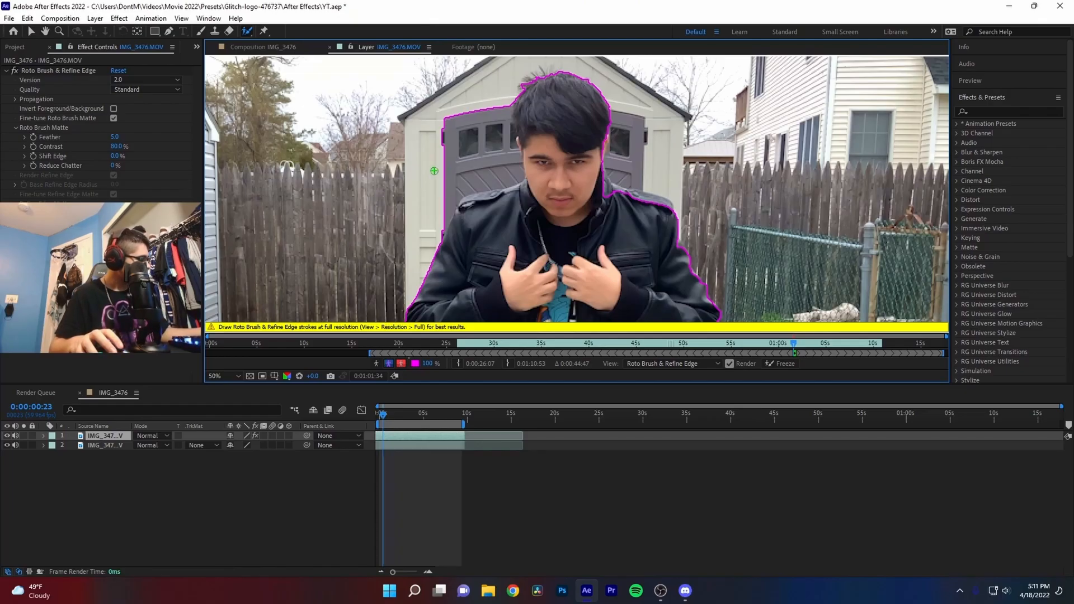
{"action": "key", "text": "ctrl+z"}
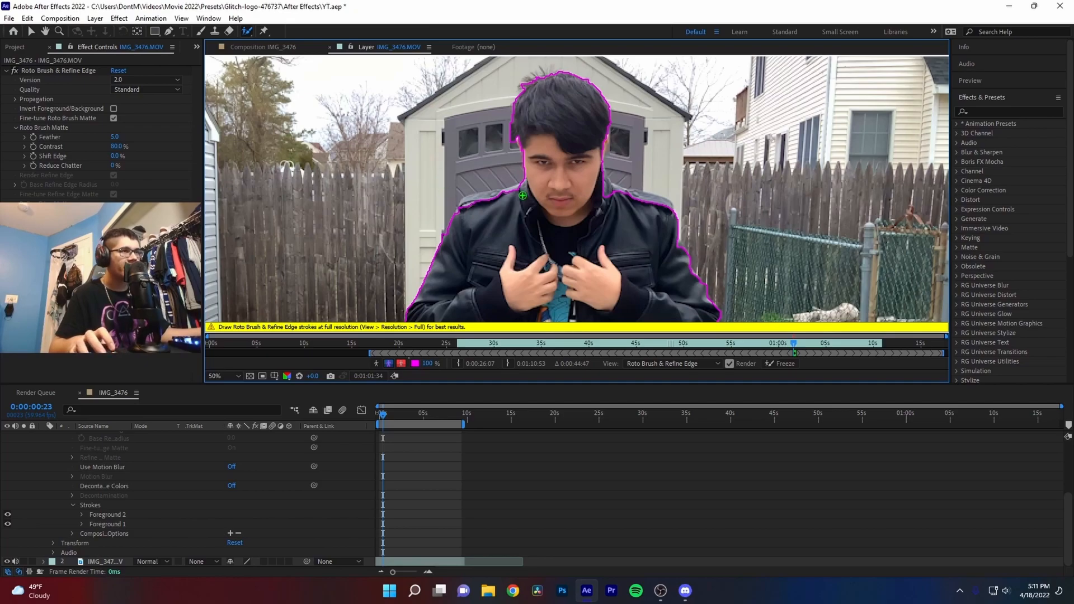
Add the missing shoulder edges of the jacket to the cutout with short Roto Brush foreground strokes
{"action": "scroll", "coordinate": [523, 195], "scroll_direction": "up", "scroll_amount": 2}
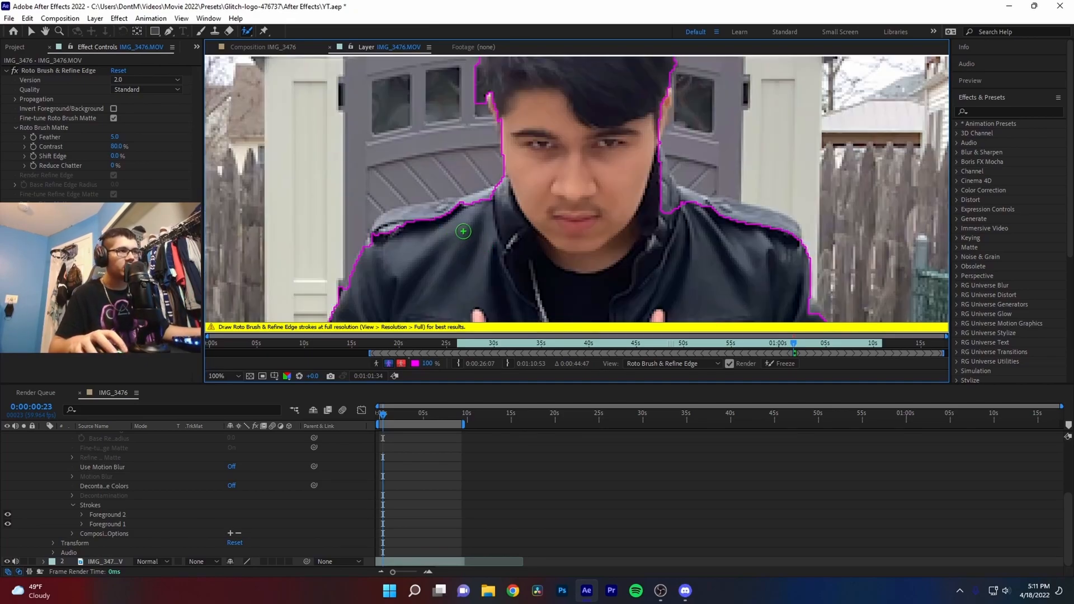
{"action": "scroll", "coordinate": [466, 229], "scroll_direction": "down", "scroll_amount": 4}
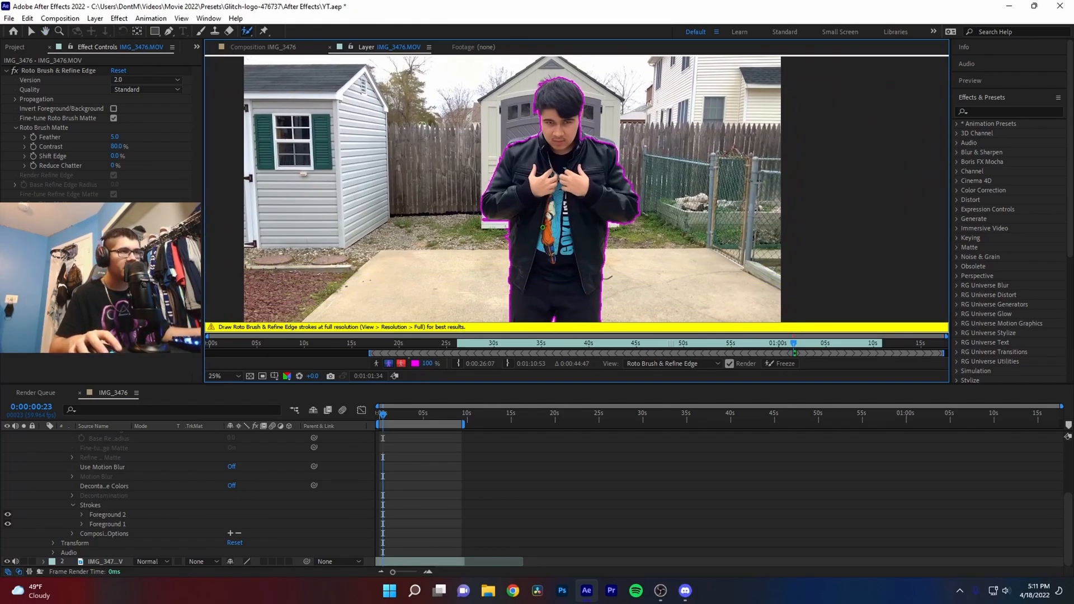
{"action": "scroll", "coordinate": [574, 213], "scroll_direction": "up", "scroll_amount": 3}
{"action": "scroll", "coordinate": [558, 220], "scroll_direction": "down", "scroll_amount": 1}
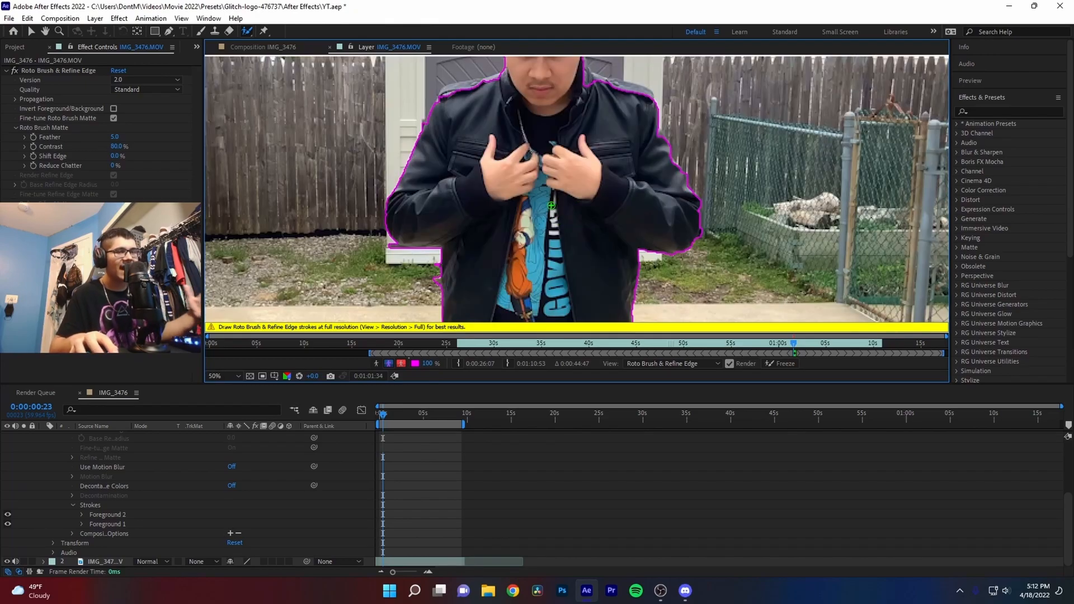
{"action": "scroll", "coordinate": [567, 202], "scroll_direction": "up", "scroll_amount": 1}
{"action": "mouse_move", "coordinate": [568, 202]}
{"action": "left_mouse_down"}
{"action": "mouse_move", "coordinate": [570, 213]}
{"action": "mouse_move", "coordinate": [626, 214]}
{"action": "left_mouse_up"}
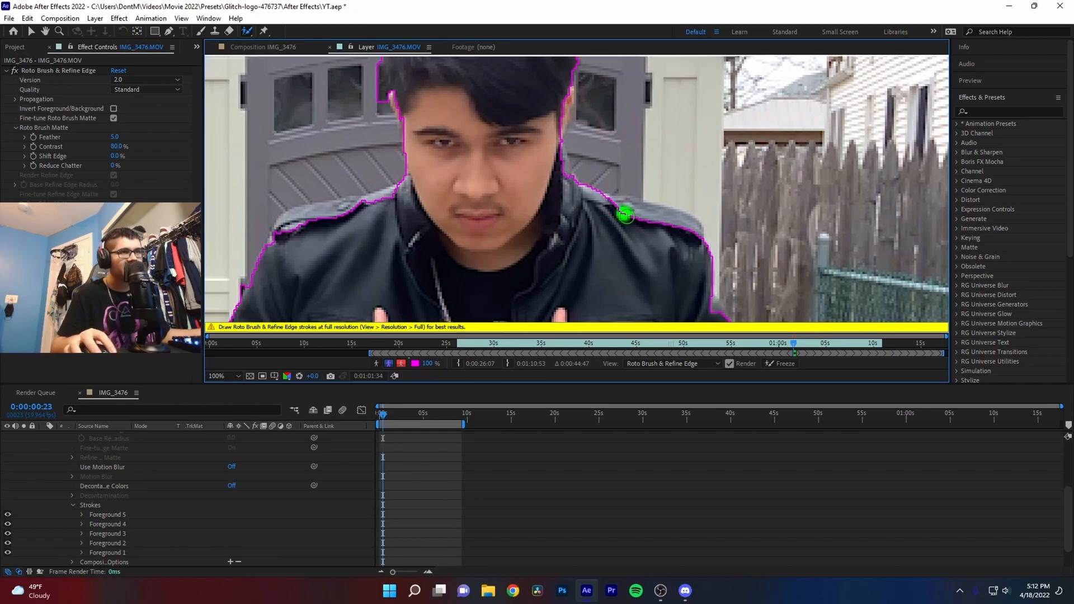
{"action": "key", "text": "ctrl+z"}
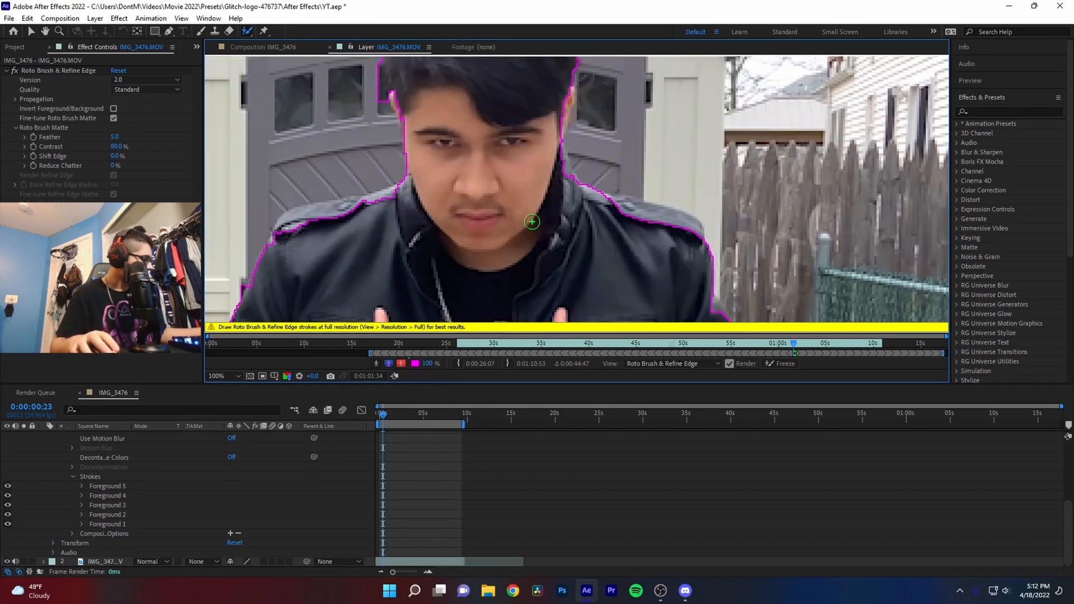
Exclude the ground and shed base beside the jacket's left-hand side and under the elbow with three Roto Brush background strokes
{"action": "scroll", "coordinate": [536, 198], "scroll_direction": "down", "scroll_amount": 2}
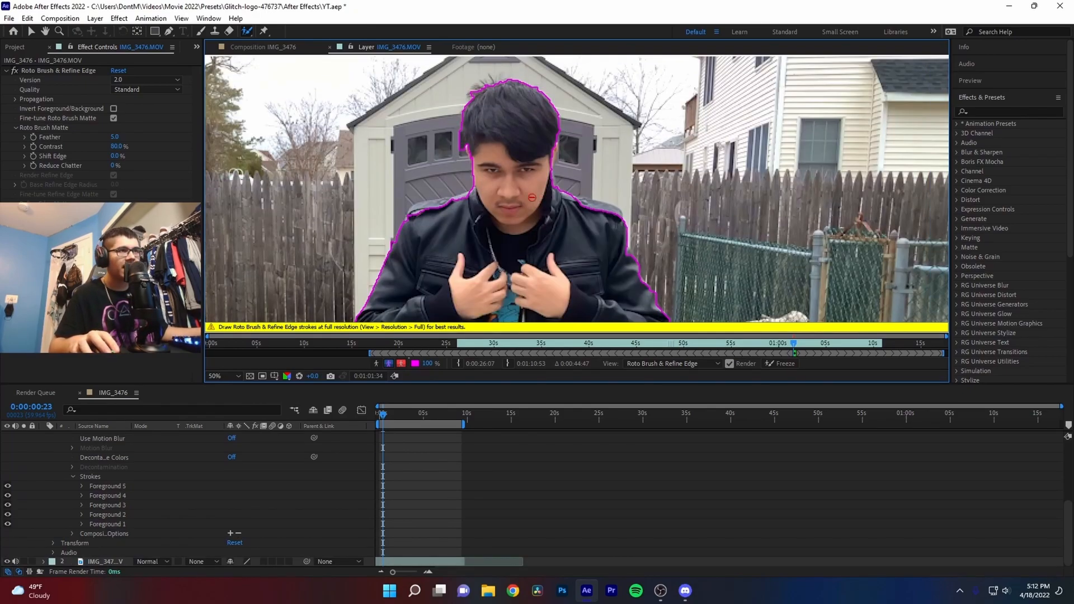
{"action": "scroll", "coordinate": [495, 211], "scroll_direction": "up", "scroll_amount": 6}
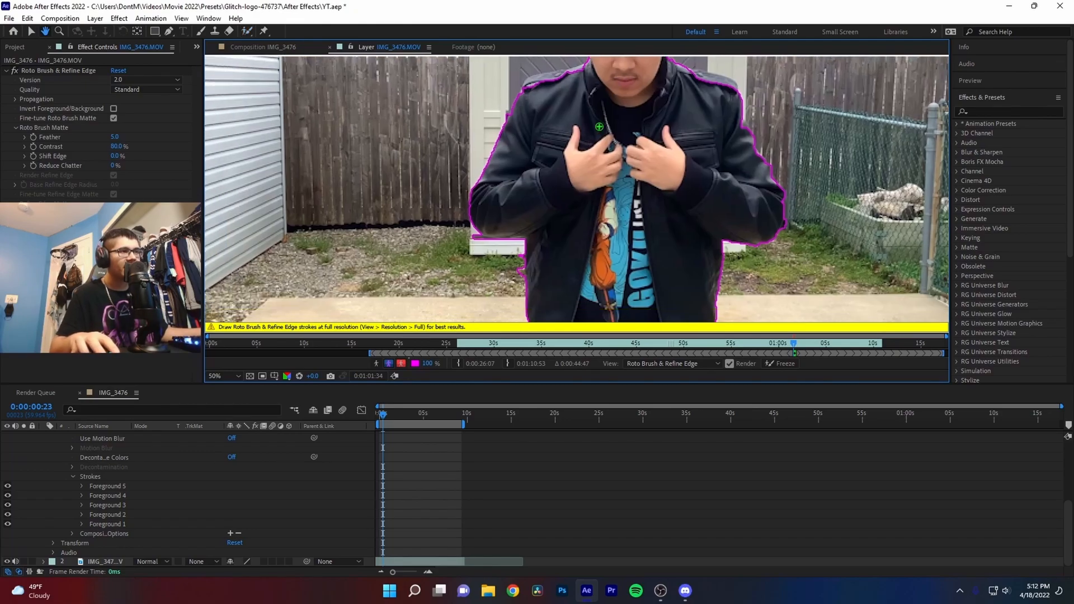
{"action": "left_click_drag", "start_coordinate": [639, 105], "coordinate": [690, 82]}
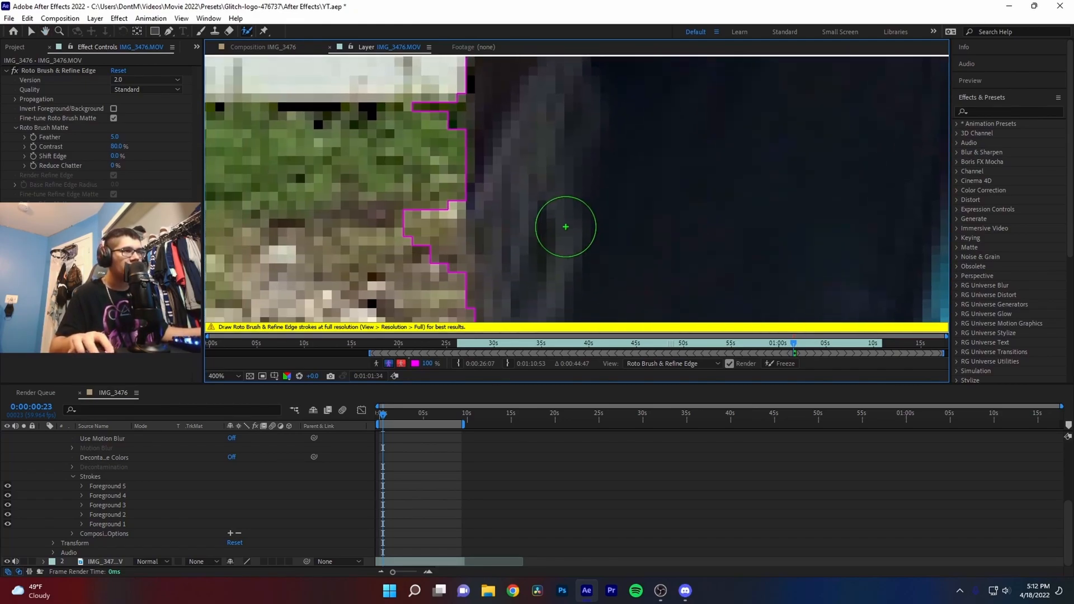
{"action": "scroll", "coordinate": [462, 232], "scroll_direction": "down", "scroll_amount": 2}
{"action": "left_click_drag", "start_coordinate": [437, 218], "coordinate": [438, 241]}
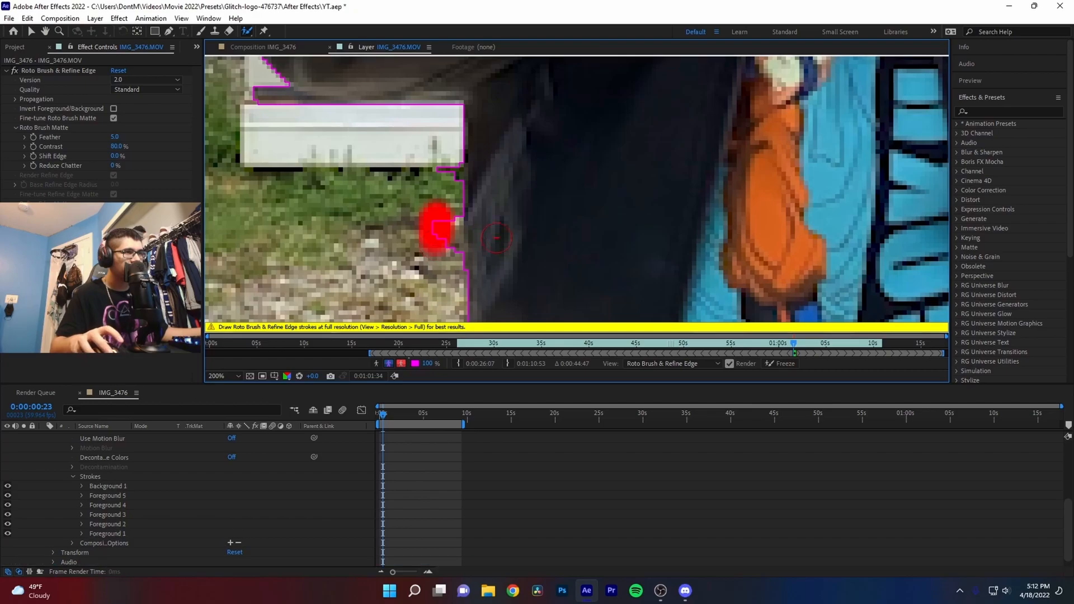
{"action": "left_click_drag", "start_coordinate": [438, 147], "coordinate": [440, 173]}
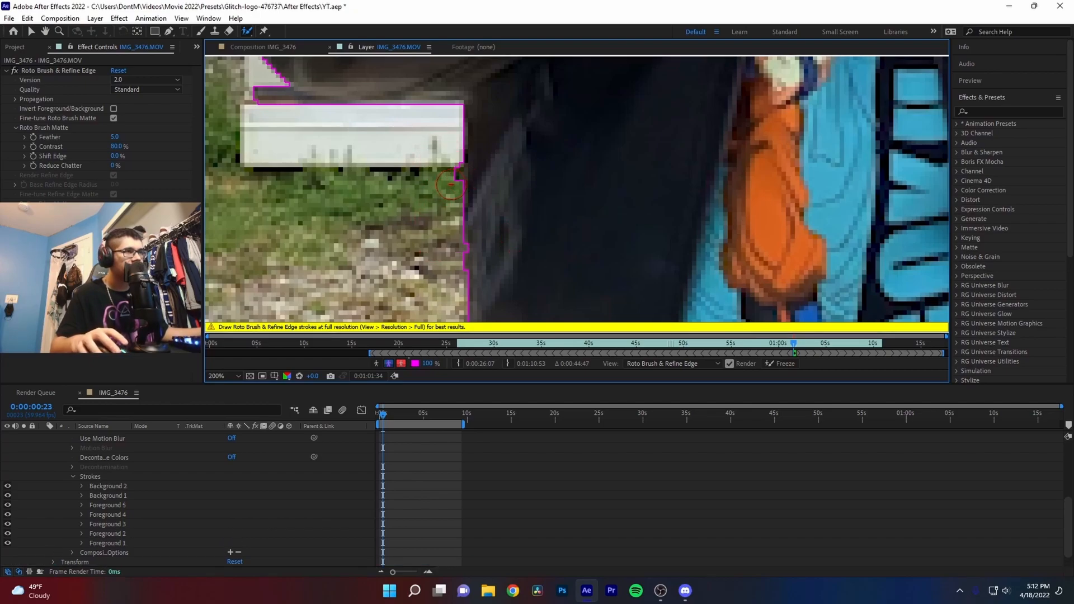
{"action": "left_click_drag", "start_coordinate": [369, 68], "coordinate": [459, 252]}
{"action": "left_click_drag", "start_coordinate": [356, 270], "coordinate": [351, 291]}
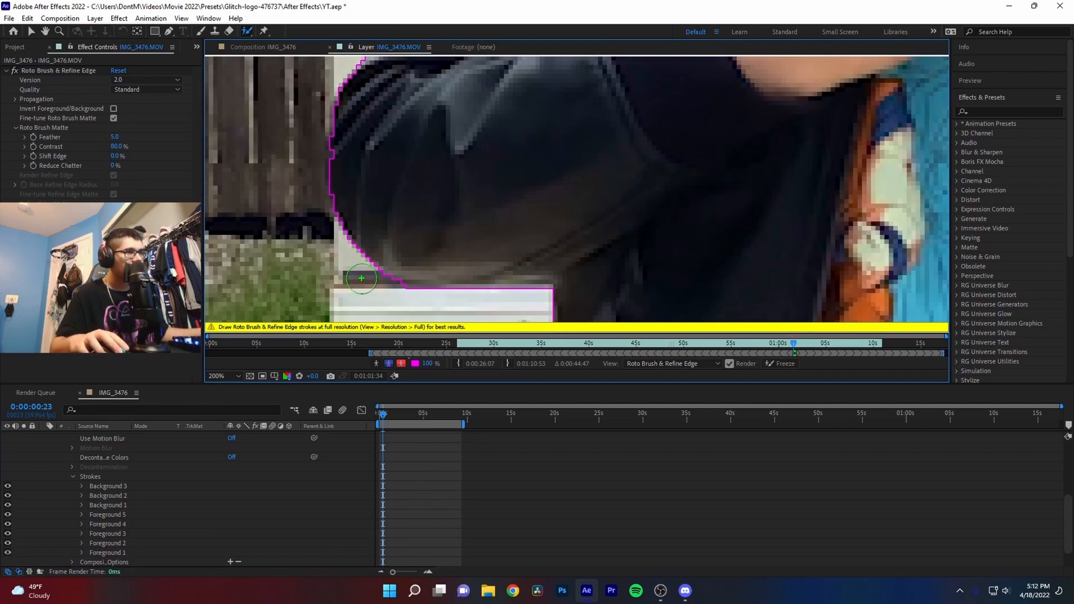
Add the jacket's right-hand shoulder with a foreground stroke and exclude the shed door beside the head with a background stroke
{"action": "scroll", "coordinate": [362, 179], "scroll_direction": "down", "scroll_amount": 2}
{"action": "left_click_drag", "start_coordinate": [543, 197], "coordinate": [575, 281]}
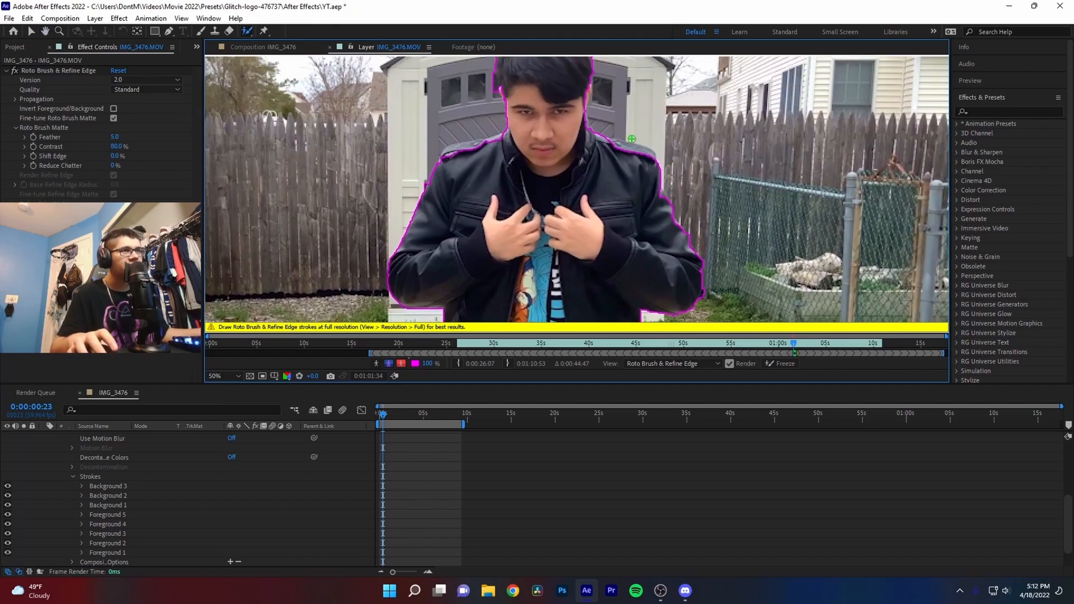
{"action": "scroll", "coordinate": [632, 142], "scroll_direction": "up", "scroll_amount": 1}
{"action": "left_click_drag", "start_coordinate": [605, 197], "coordinate": [545, 286]}
{"action": "left_click", "coordinate": [598, 217]}
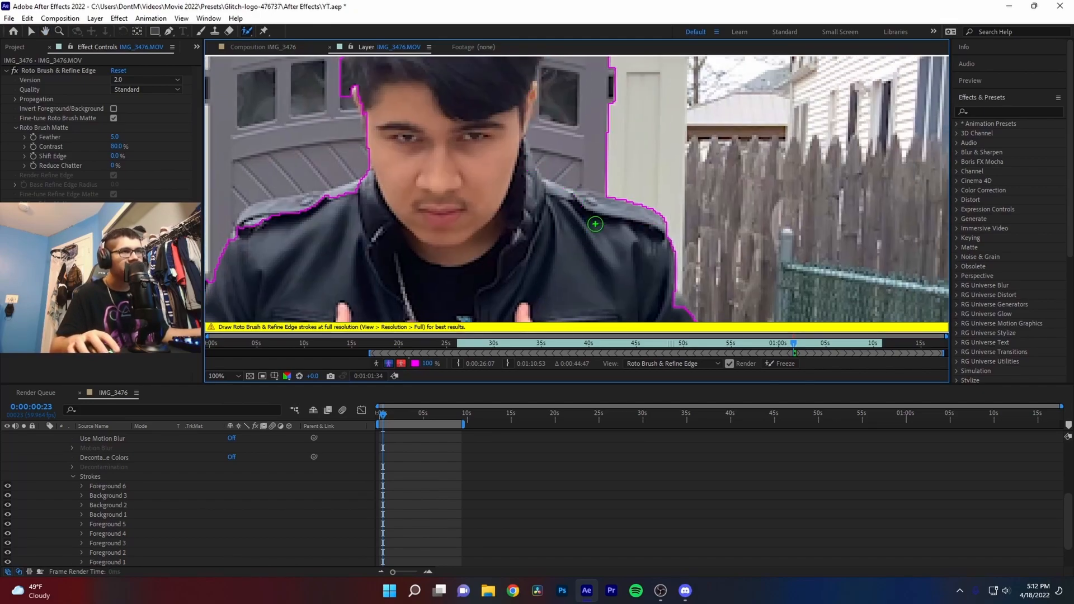
{"action": "scroll", "coordinate": [575, 240], "scroll_direction": "down", "scroll_amount": 1}
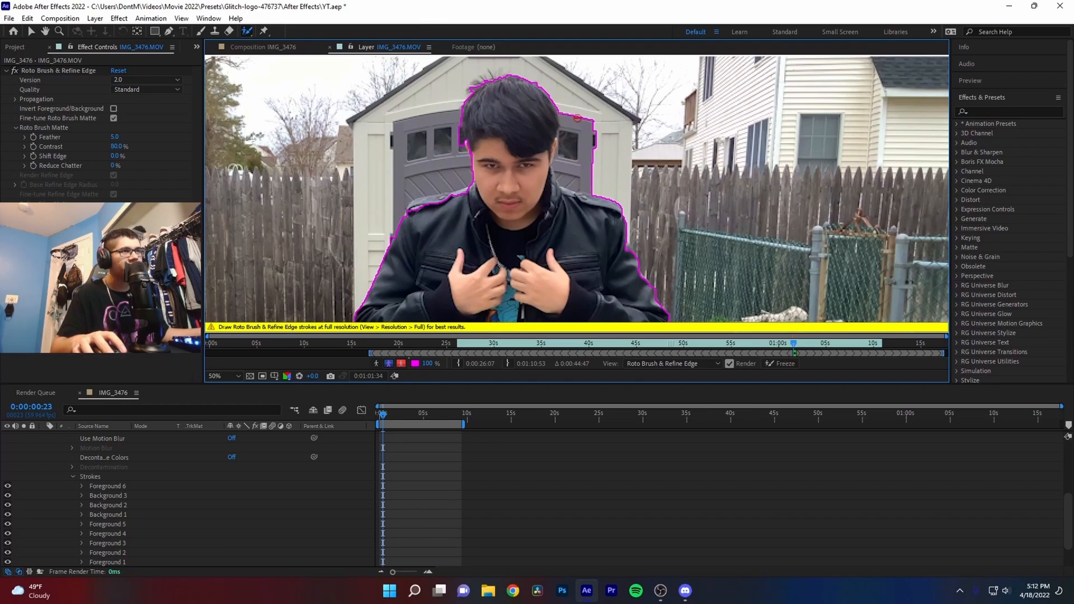
{"action": "left_click_drag", "start_coordinate": [592, 168], "coordinate": [600, 202]}
Exclude the shed door on the left-hand side of the head with a background stroke and restore the jacket's left-hand shoulder with foreground strokes
{"action": "scroll", "coordinate": [580, 215], "scroll_direction": "up", "scroll_amount": 1}
{"action": "left_click_drag", "start_coordinate": [499, 233], "coordinate": [678, 263]}
{"action": "left_click_drag", "start_coordinate": [458, 246], "coordinate": [478, 243]}
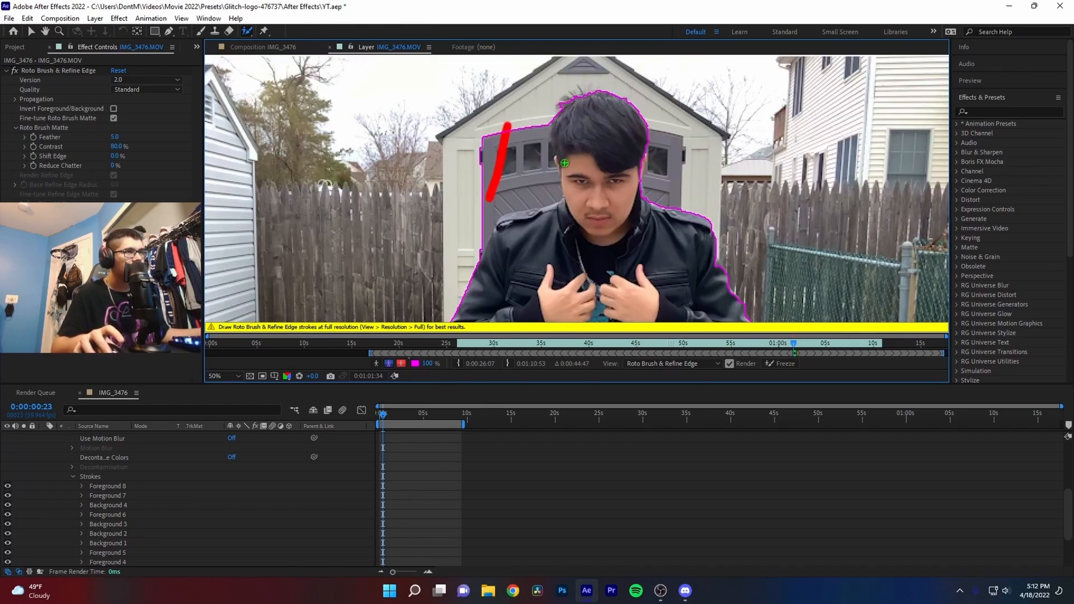
{"action": "key", "text": "."}
{"action": "left_click_drag", "start_coordinate": [492, 241], "coordinate": [512, 231]}
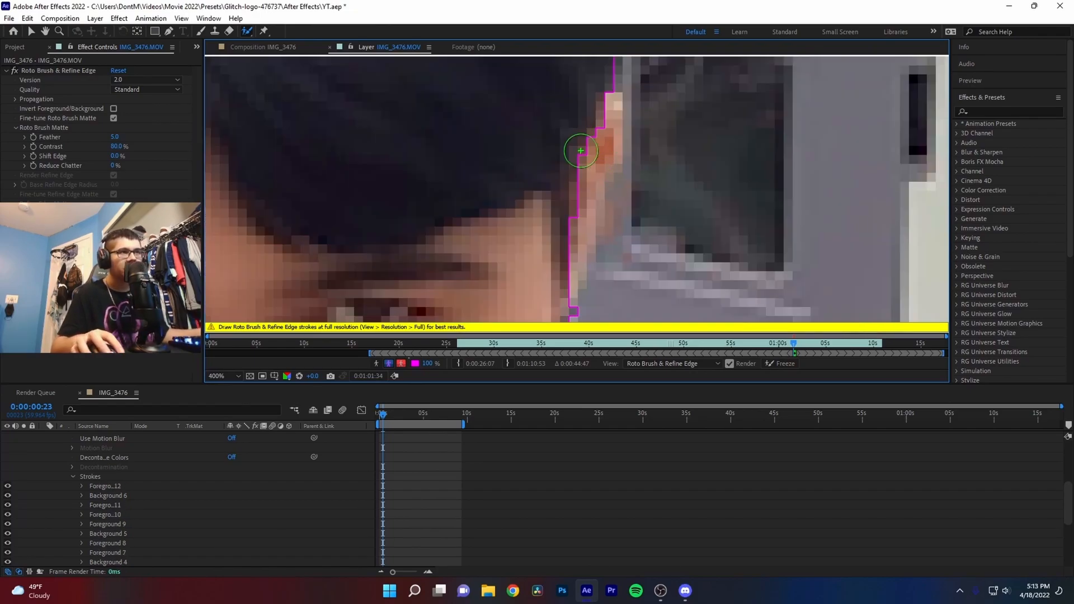
Add the missing edge of the man's right-hand ear and temple to the cutout with short Roto Brush foreground strokes
{"action": "left_click_drag", "start_coordinate": [576, 139], "coordinate": [579, 218]}
{"action": "left_click_drag", "start_coordinate": [588, 145], "coordinate": [613, 212]}
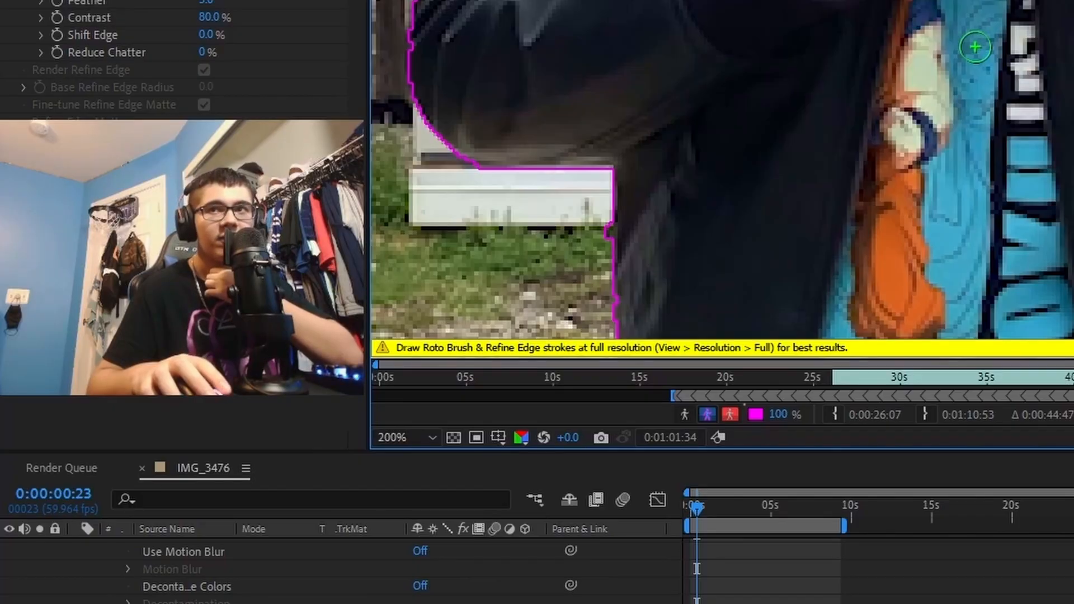
{"action": "scroll", "coordinate": [975, 47], "scroll_direction": "up", "scroll_amount": 1}
{"action": "scroll", "coordinate": [976, 259], "scroll_direction": "down", "scroll_amount": 4}
{"action": "left_click_drag", "start_coordinate": [979, 179], "coordinate": [1015, 235]}
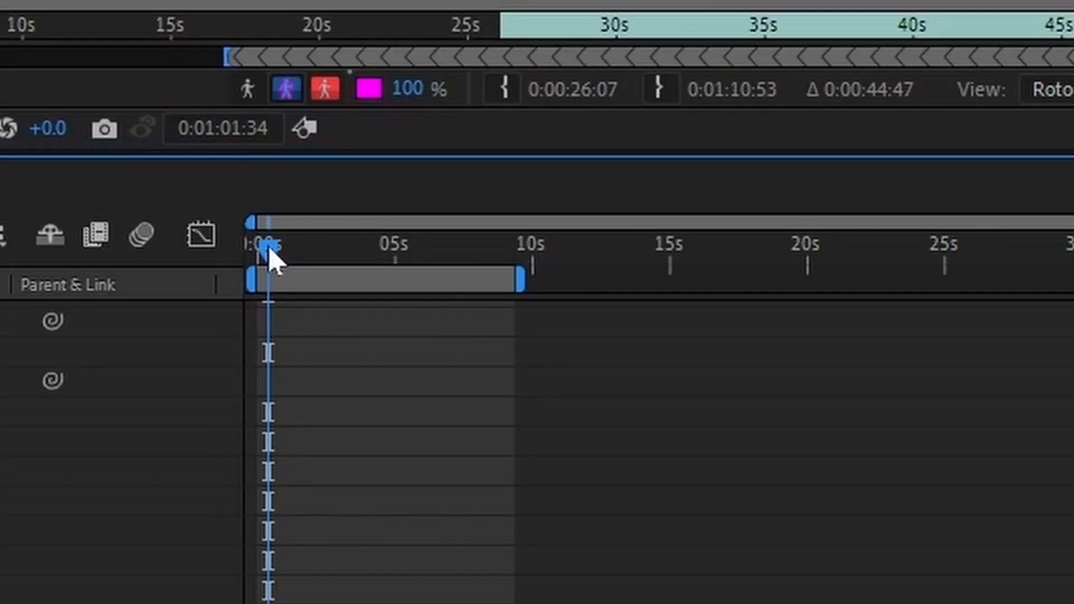
Propagate the Roto Brush outline through the clip by advancing the current time in stages to 0:00:09:22
{"action": "left_click", "coordinate": [704, 506]}
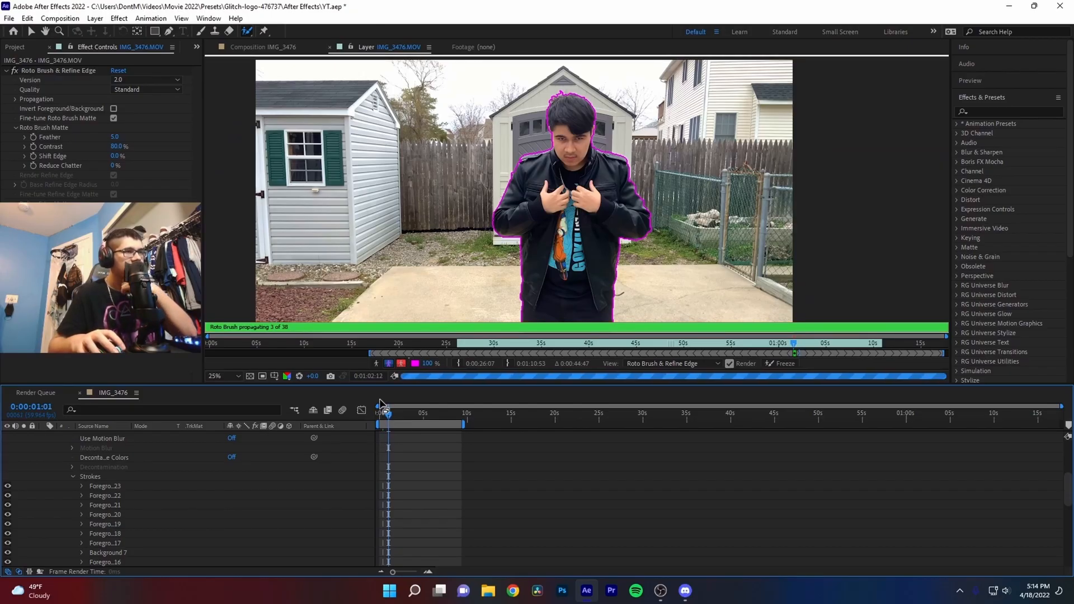
{"action": "left_click_drag", "start_coordinate": [582, 262], "coordinate": [605, 246]}
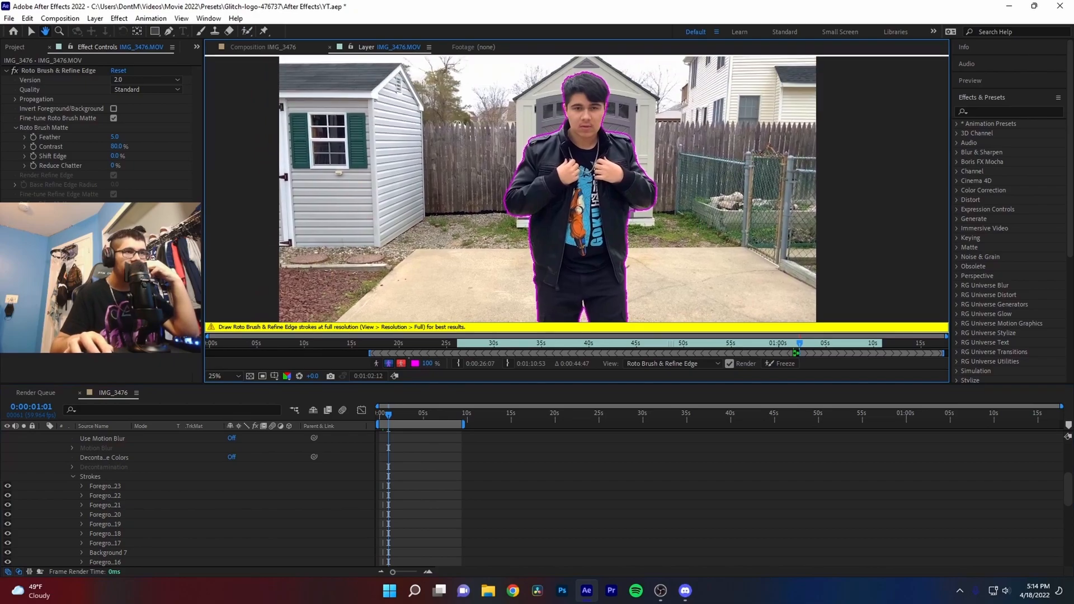
{"action": "left_click_drag", "start_coordinate": [385, 414], "coordinate": [393, 420]}
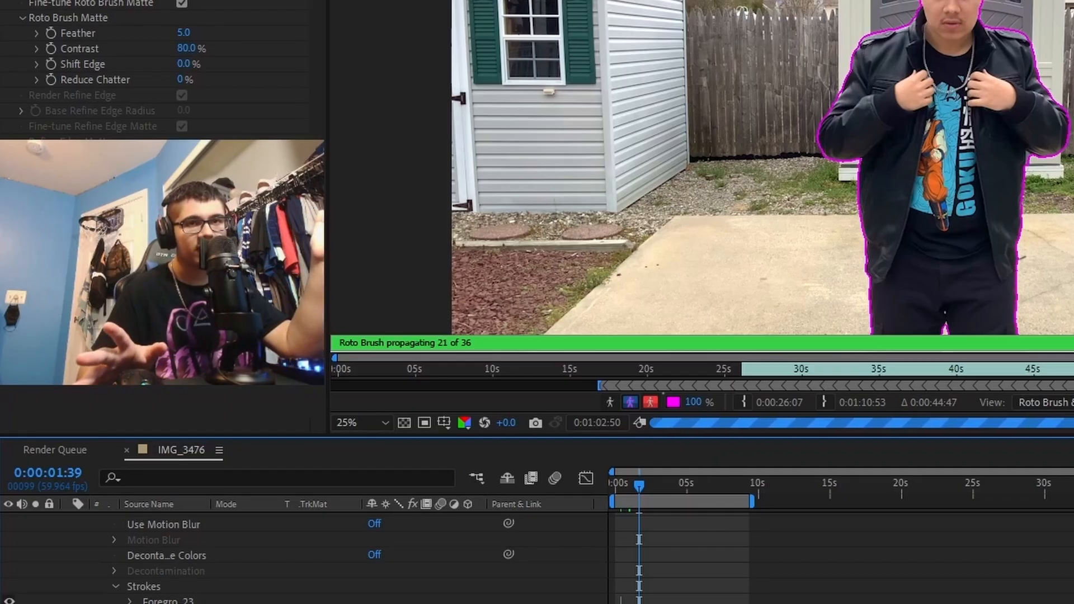
{"action": "left_click", "coordinate": [910, 514]}
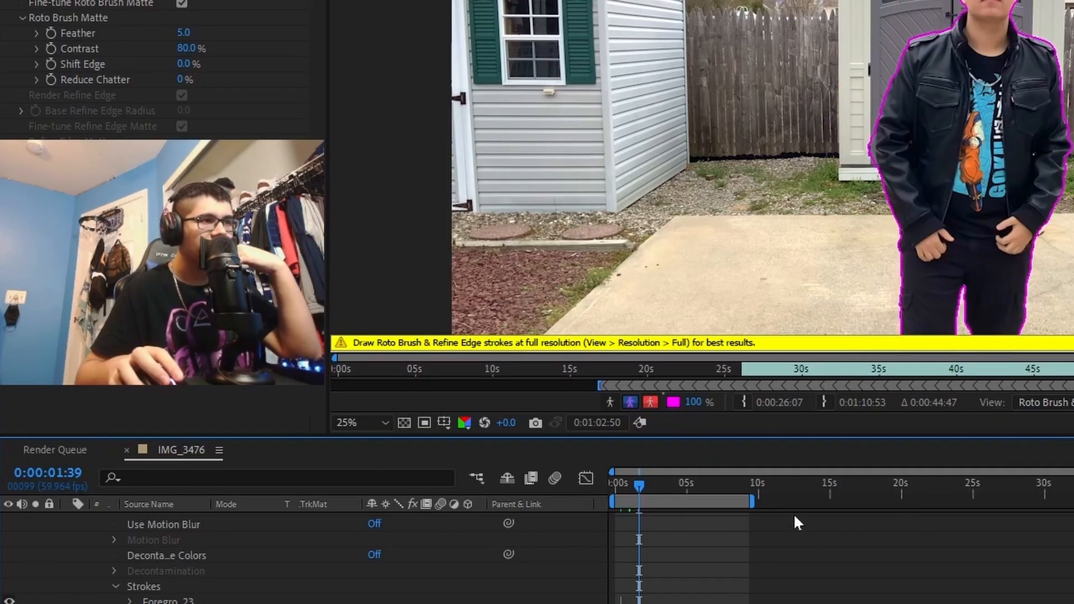
{"action": "left_click_drag", "start_coordinate": [639, 488], "coordinate": [631, 492]}
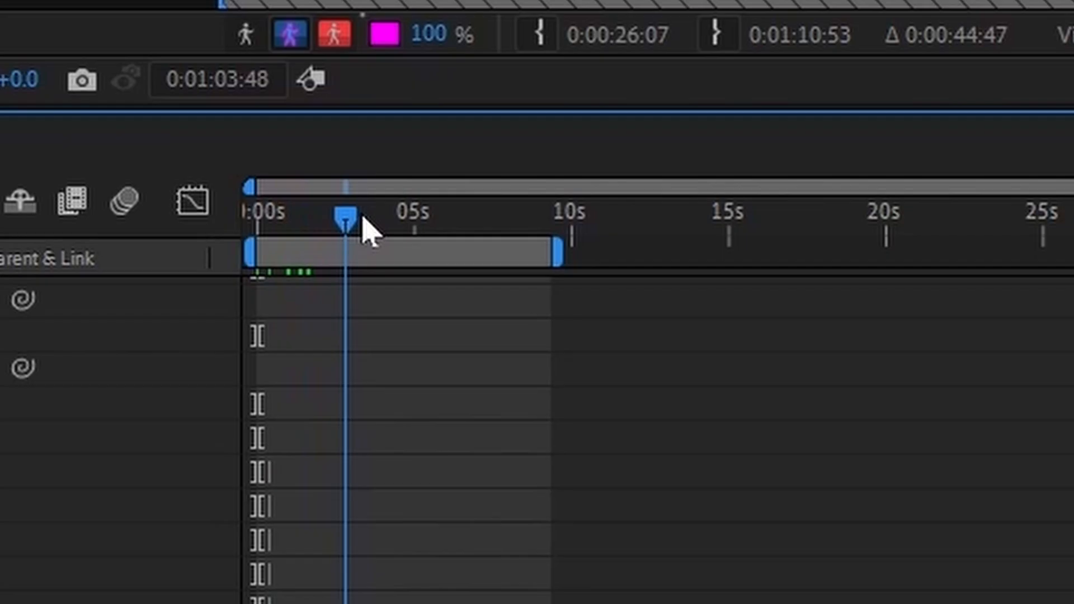
{"action": "left_click_drag", "start_coordinate": [364, 228], "coordinate": [551, 221]}
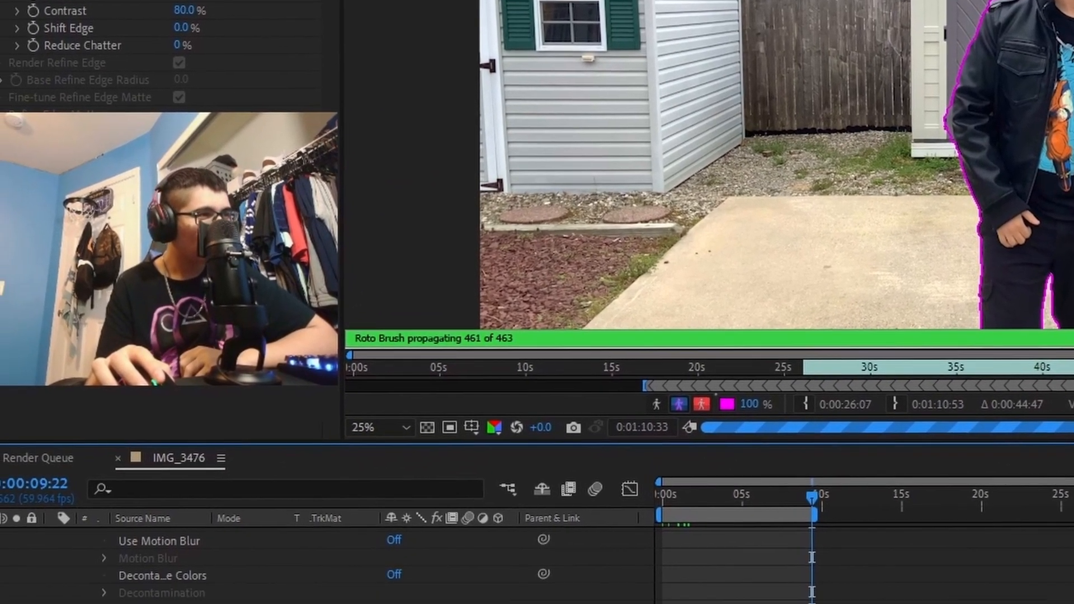
Close the Chrome browser window that is open in the background
{"action": "mouse_move", "coordinate": [663, 568]}
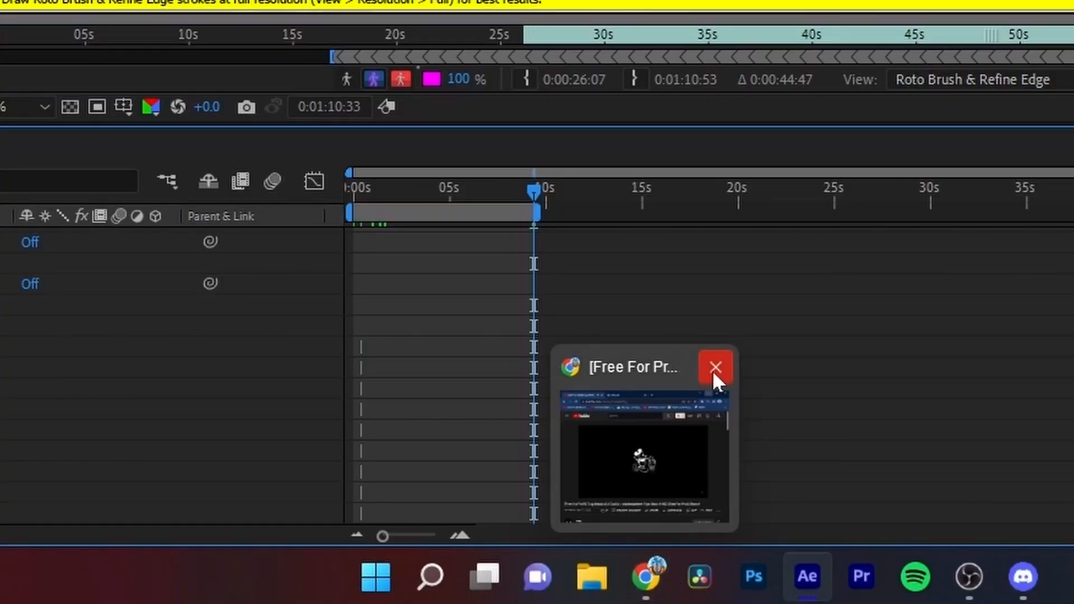
{"action": "left_click", "coordinate": [715, 371]}
Go back to around the middle of the clip and exclude the concrete gap between the jacket and lowered forearm with a background stroke
{"action": "left_click_drag", "start_coordinate": [511, 187], "coordinate": [444, 192]}
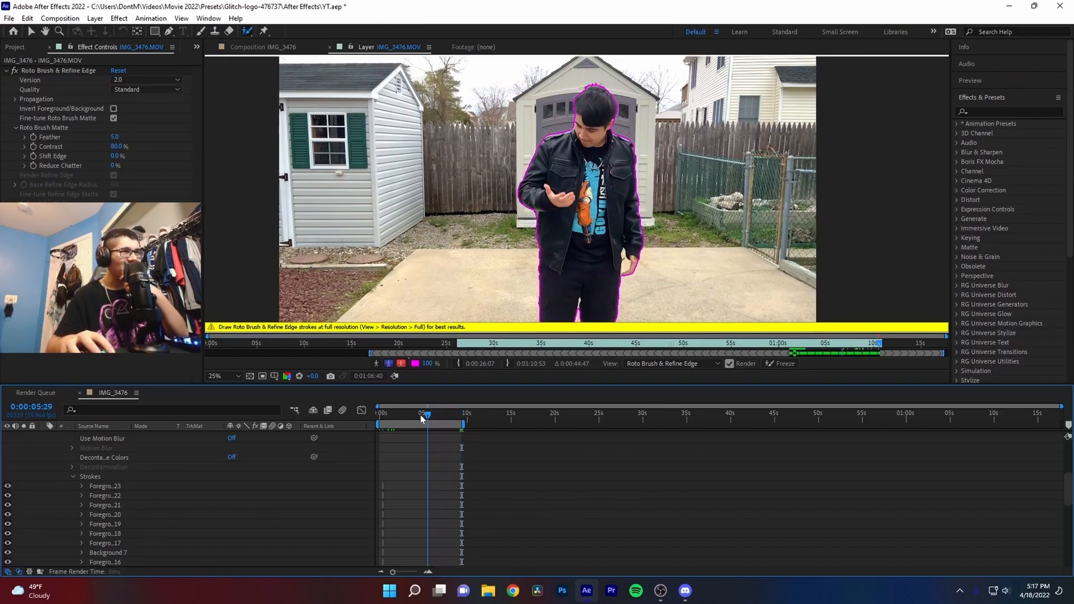
{"action": "left_click_drag", "start_coordinate": [422, 419], "coordinate": [380, 420]}
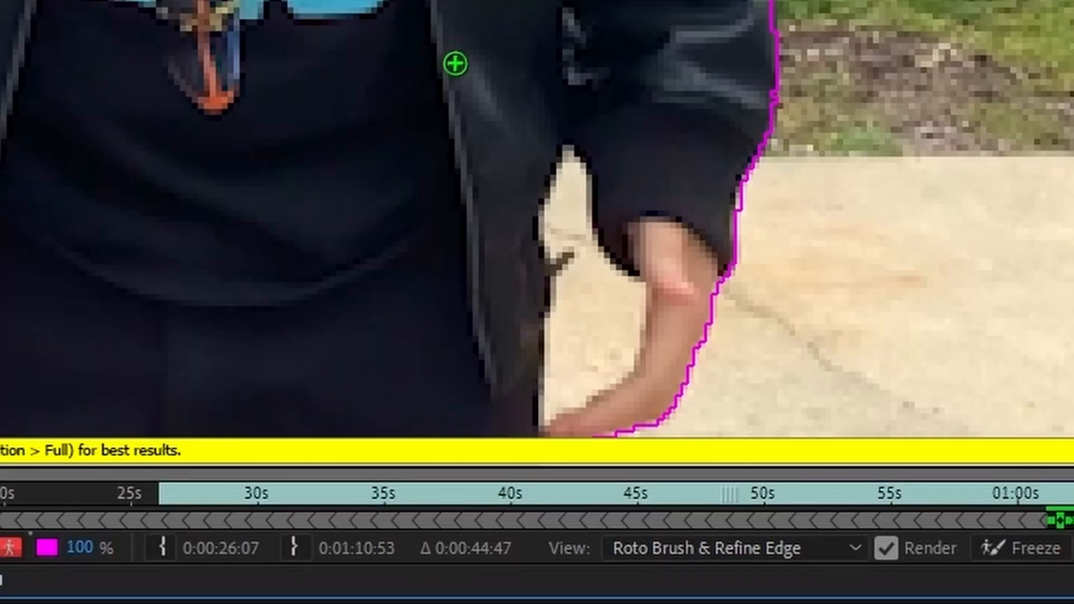
{"action": "scroll", "coordinate": [456, 62], "scroll_direction": "up", "scroll_amount": 2}
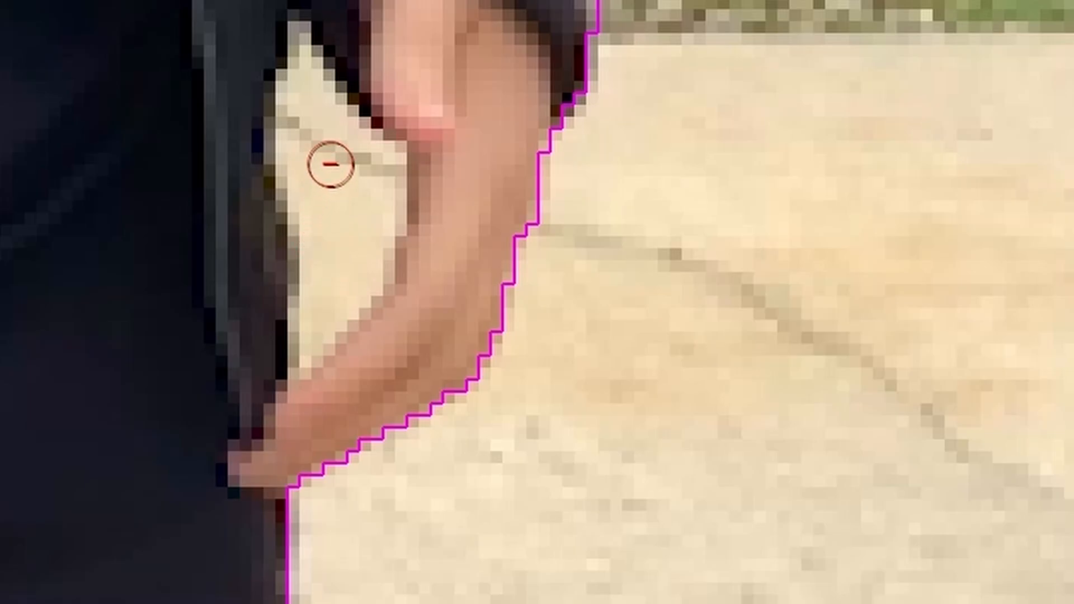
{"action": "left_click_drag", "start_coordinate": [330, 163], "coordinate": [352, 278]}
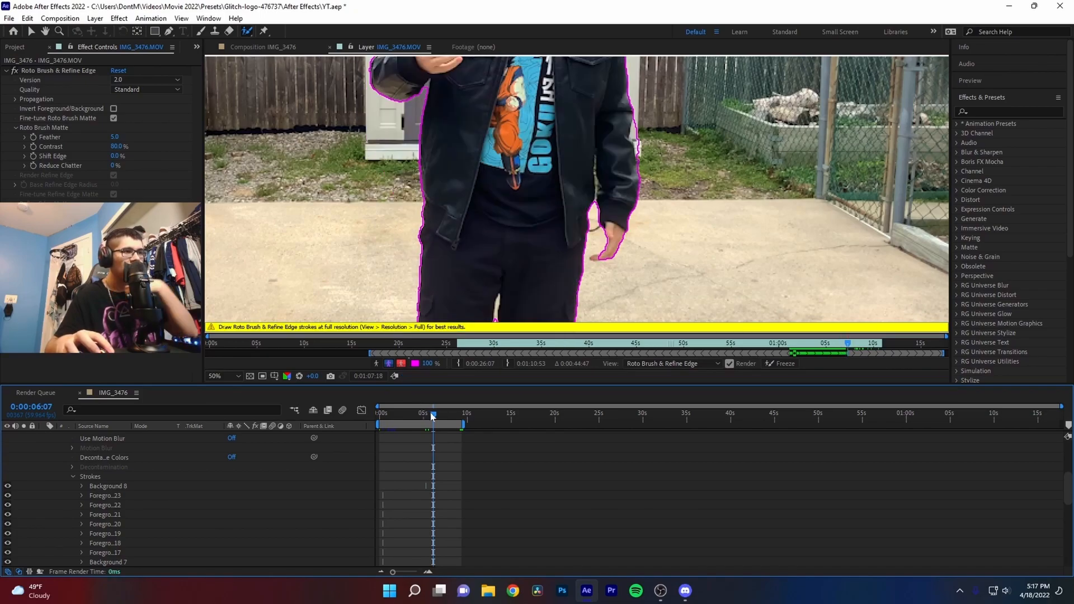
Add the missing fingertips of the lowered hand at 0:00:06:07 to the cutout with a Roto Brush foreground stroke
{"action": "scroll", "coordinate": [716, 245], "scroll_direction": "up", "scroll_amount": 4}
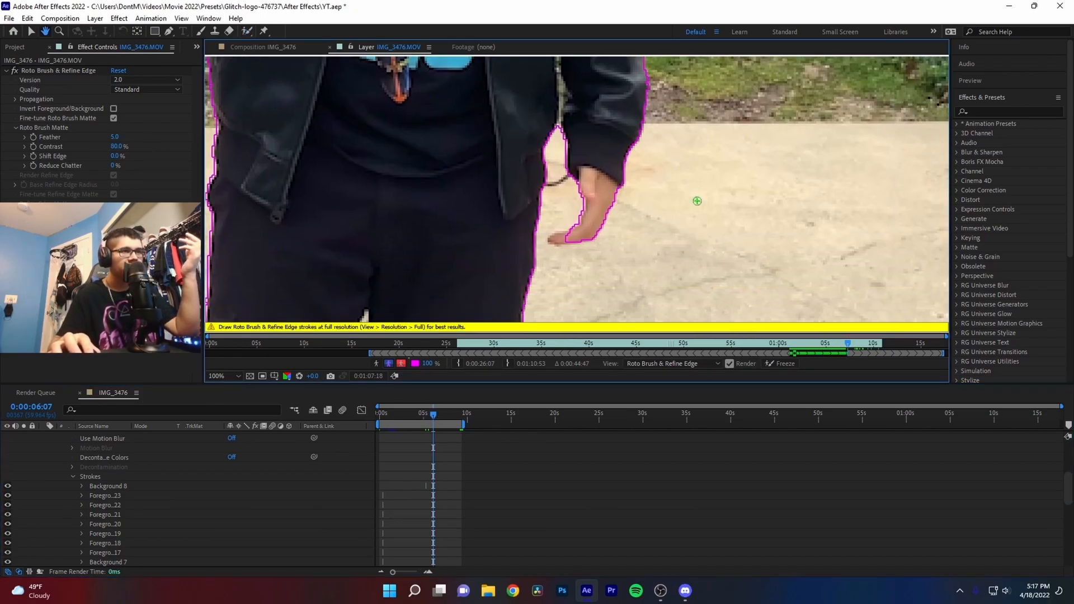
{"action": "left_click_drag", "start_coordinate": [539, 284], "coordinate": [552, 281]}
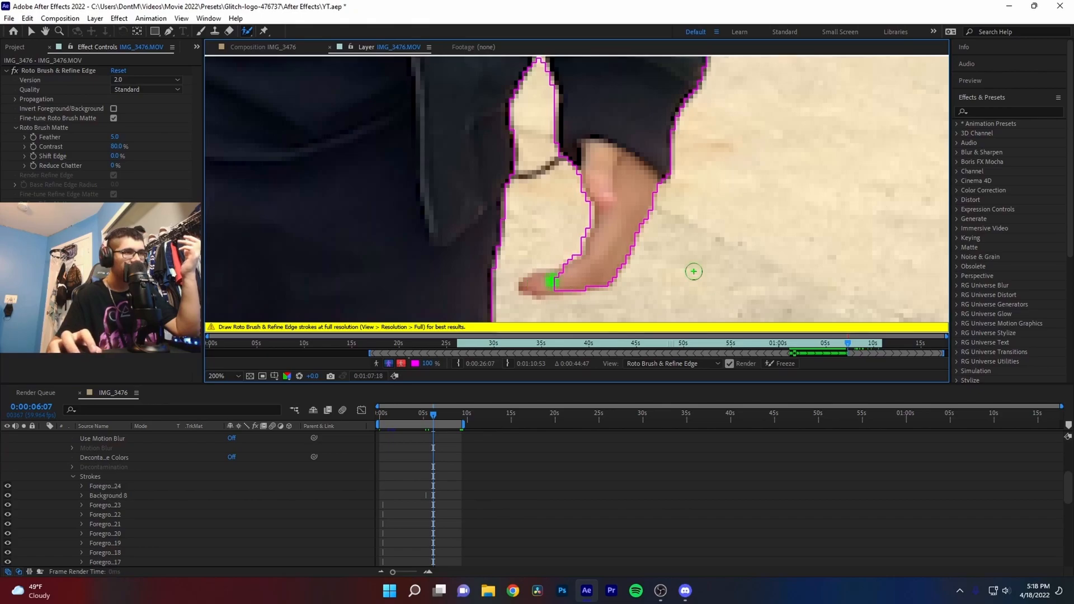
{"action": "scroll", "coordinate": [715, 271], "scroll_direction": "down", "scroll_amount": 2}
{"action": "scroll", "coordinate": [569, 100], "scroll_direction": "up", "scroll_amount": 1}
Exclude the narrow gap between the lowered arm and the jacket with a column of small background dabs
{"action": "left_click", "coordinate": [564, 150], "text": "alt"}
{"action": "left_click", "coordinate": [564, 164], "text": "alt"}
{"action": "left_click", "coordinate": [564, 180], "text": "alt"}
{"action": "left_click", "coordinate": [565, 195], "text": "alt"}
{"action": "left_click", "coordinate": [565, 218], "text": "alt"}
{"action": "left_click", "coordinate": [564, 239], "text": "alt"}
{"action": "scroll", "coordinate": [565, 235], "scroll_direction": "down", "scroll_amount": 1}
Move to a nearby earlier frame and clean up the outline around the lowered arm with more background dabs
{"action": "left_click_drag", "start_coordinate": [433, 415], "coordinate": [427, 417]}
{"action": "scroll", "coordinate": [568, 184], "scroll_direction": "up", "scroll_amount": 2}
{"action": "left_click", "coordinate": [566, 188], "text": "alt"}
{"action": "scroll", "coordinate": [566, 188], "scroll_direction": "down", "scroll_amount": 2}
{"action": "left_click", "coordinate": [543, 220], "text": "alt"}
{"action": "scroll", "coordinate": [520, 211], "scroll_direction": "up", "scroll_amount": 2}
{"action": "left_click", "coordinate": [518, 211], "text": "alt"}
{"action": "scroll", "coordinate": [518, 211], "scroll_direction": "down", "scroll_amount": 2}
{"action": "scroll", "coordinate": [540, 224], "scroll_direction": "up", "scroll_amount": 2}
{"action": "left_click", "coordinate": [540, 224], "text": "alt"}
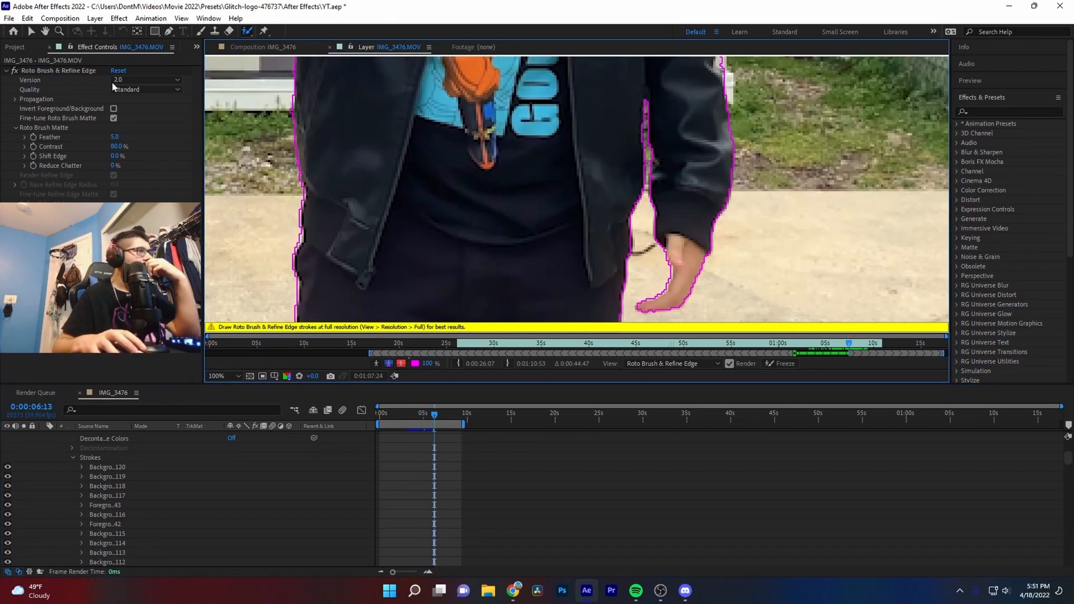
Set the Roto Brush quality to Best and freeze the propagation of the finished cutout
{"action": "left_click", "coordinate": [138, 89]}
{"action": "left_click", "coordinate": [148, 114]}
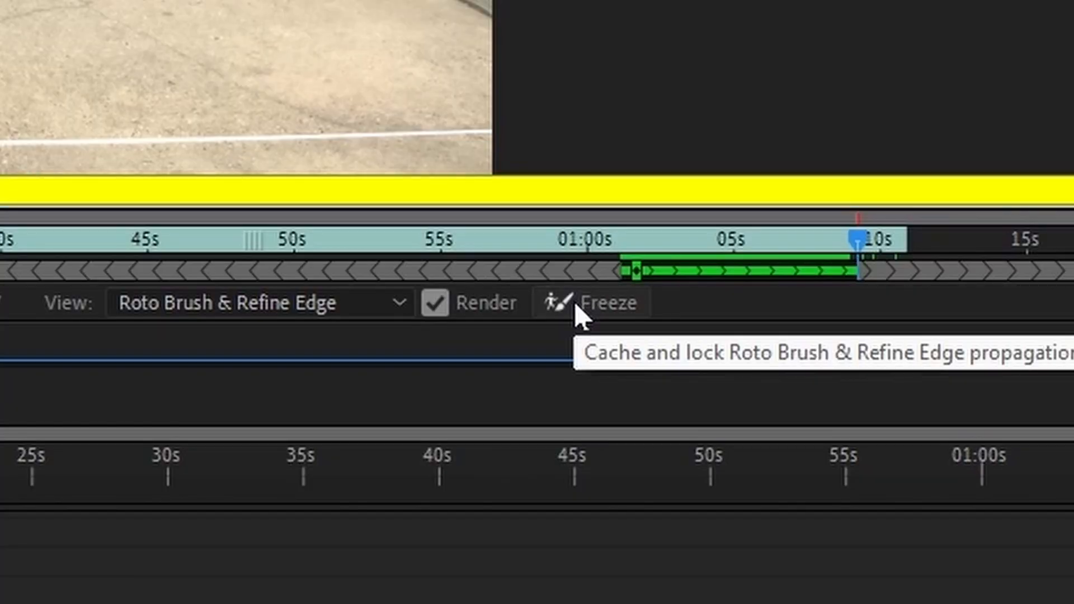
{"action": "left_click", "coordinate": [1073, 392]}
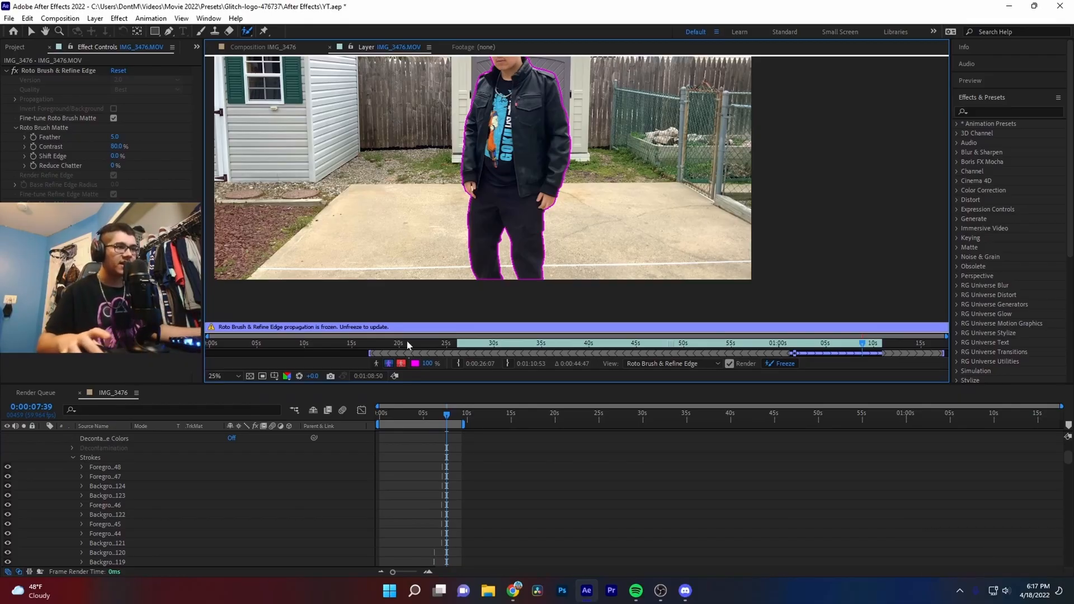
Auto-trace the cutout's Alpha channel over the work area, applying the masks to a new layer
{"action": "left_click_drag", "start_coordinate": [446, 415], "coordinate": [412, 413]}
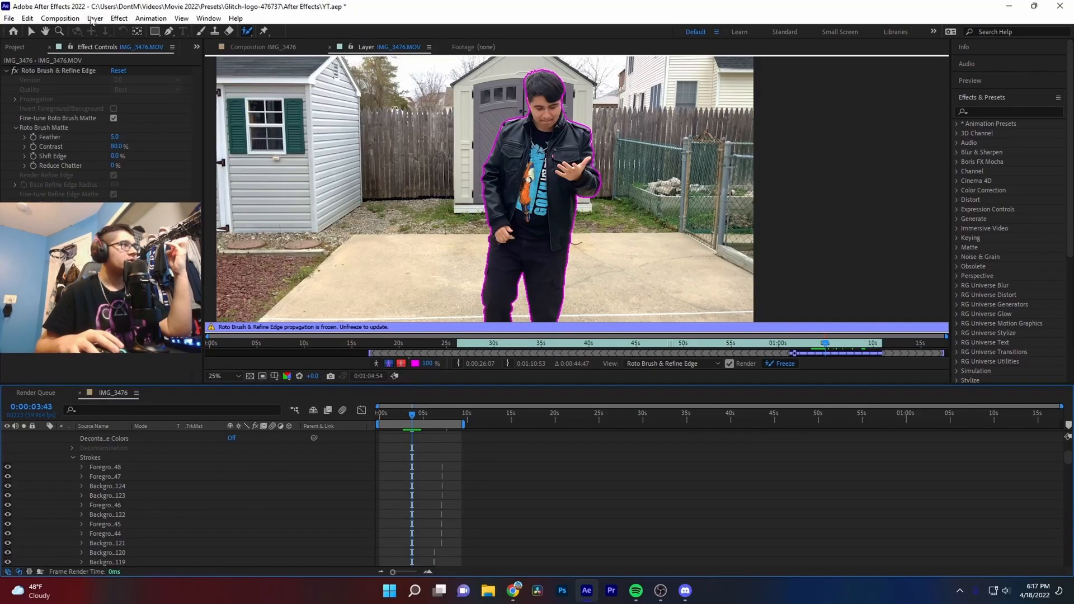
{"action": "left_click", "coordinate": [95, 18]}
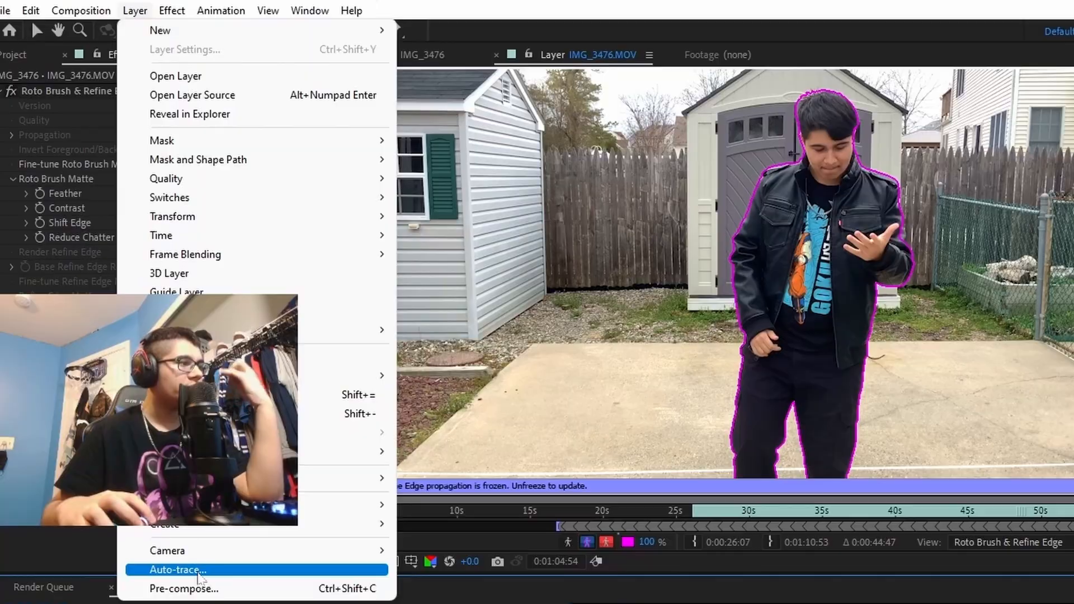
{"action": "left_click", "coordinate": [198, 576]}
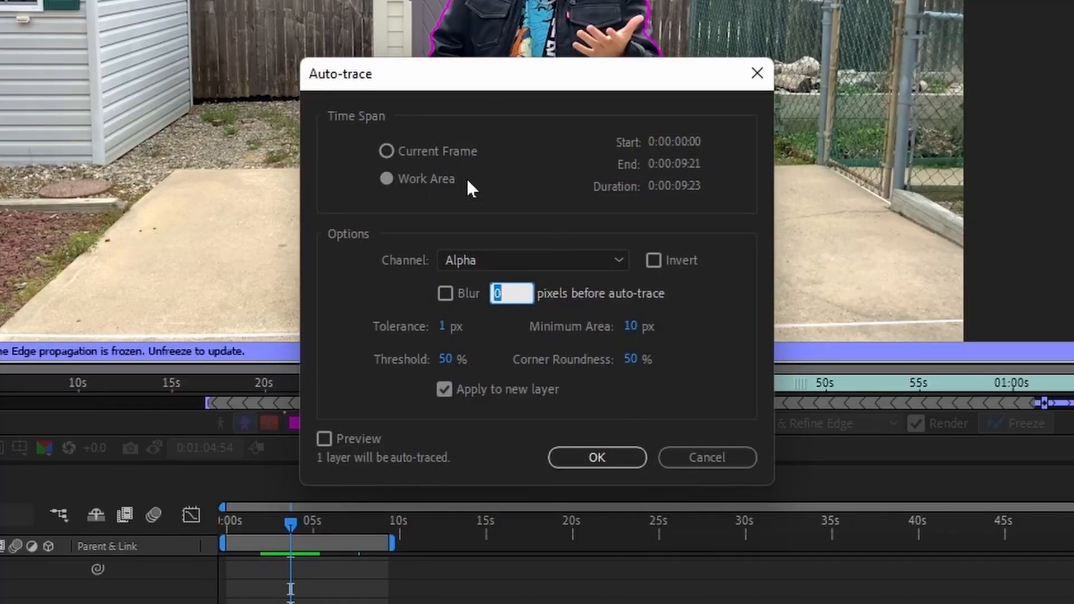
{"action": "left_click", "coordinate": [582, 466]}
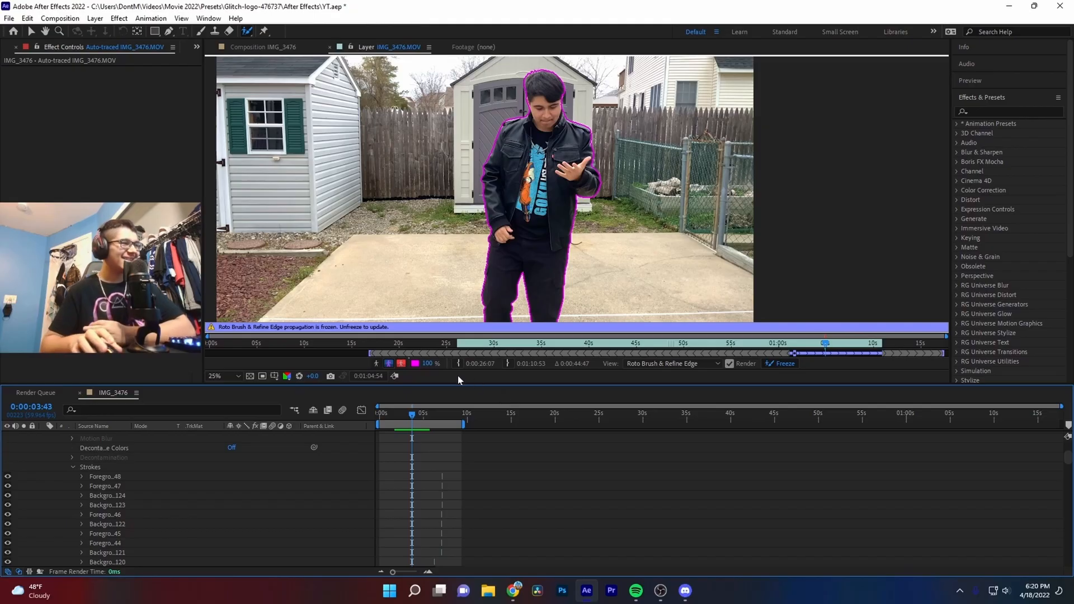
Scrub and play through the clip to check the frozen outline around the man
{"action": "mouse_move", "coordinate": [413, 420]}
{"action": "left_mouse_down"}
{"action": "mouse_move", "coordinate": [398, 423]}
{"action": "mouse_move", "coordinate": [412, 423]}
{"action": "left_mouse_up"}
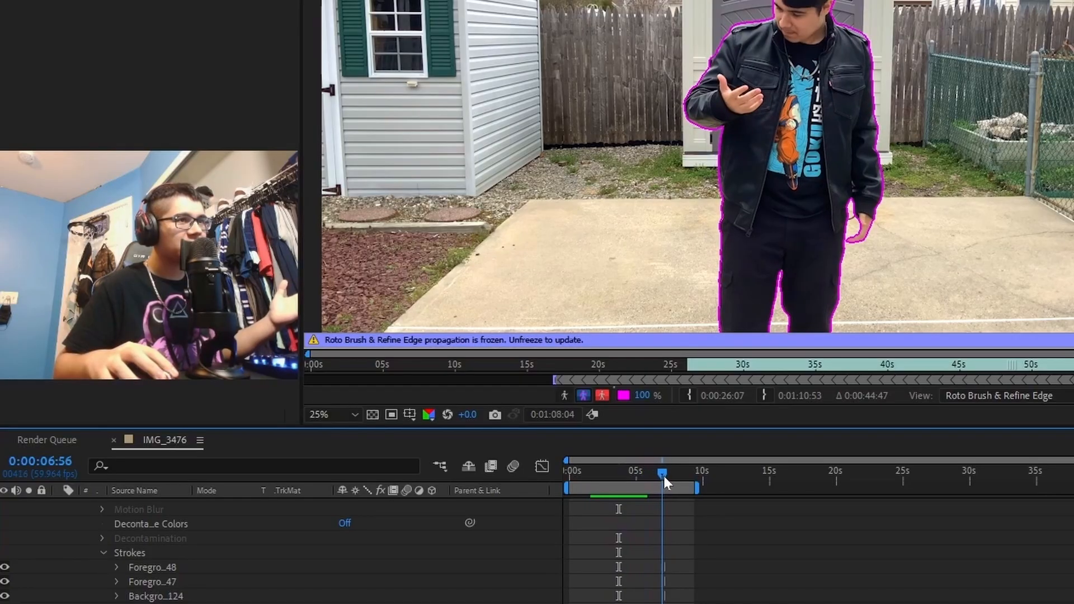
{"action": "left_click_drag", "start_coordinate": [663, 474], "coordinate": [599, 479]}
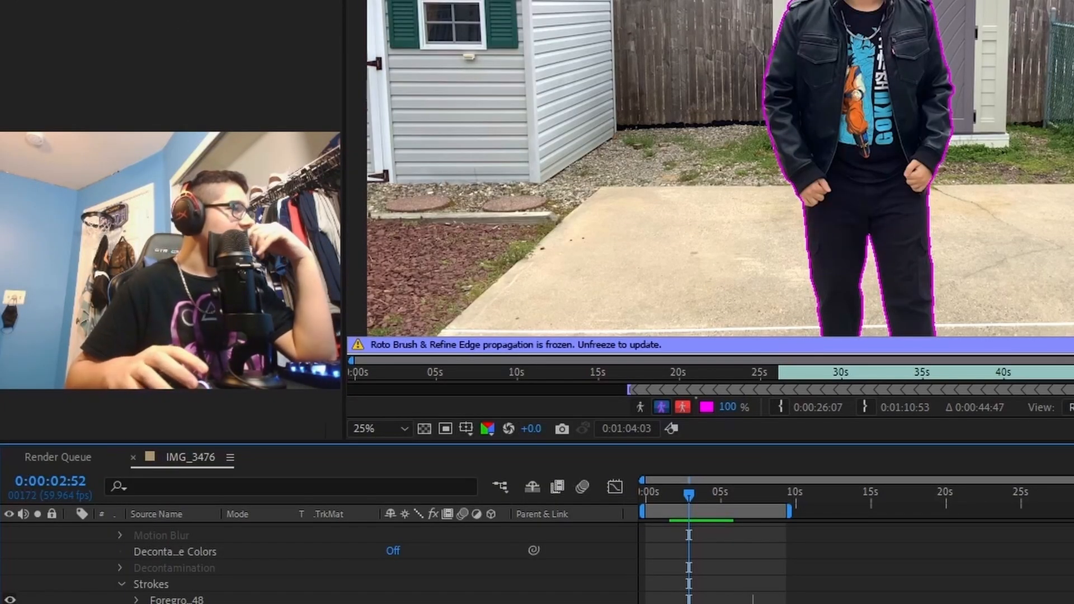
{"action": "left_click_drag", "start_coordinate": [687, 496], "coordinate": [659, 492]}
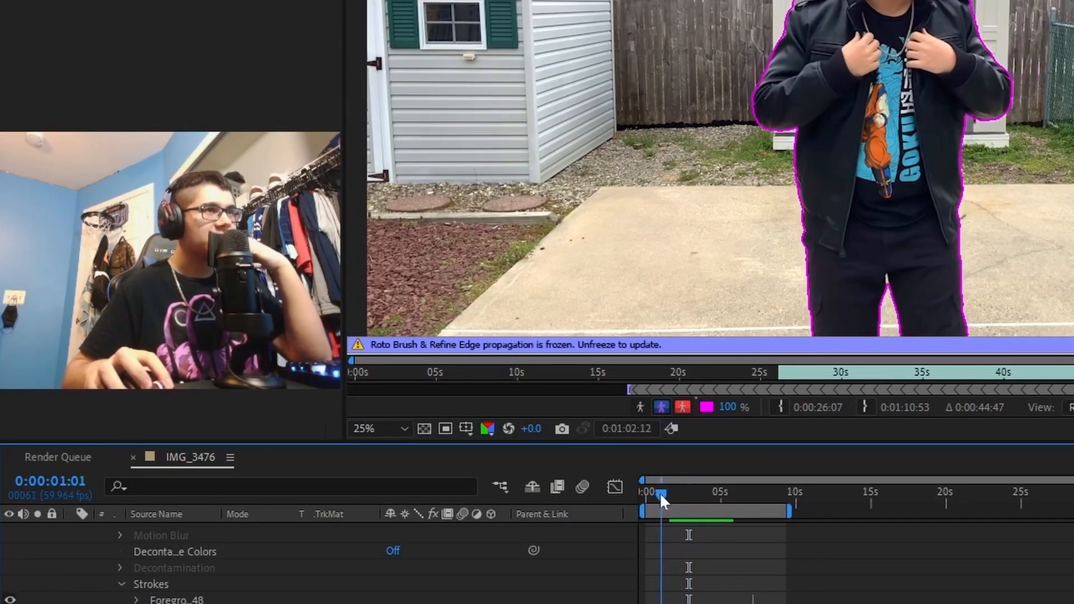
{"action": "key", "text": "space"}
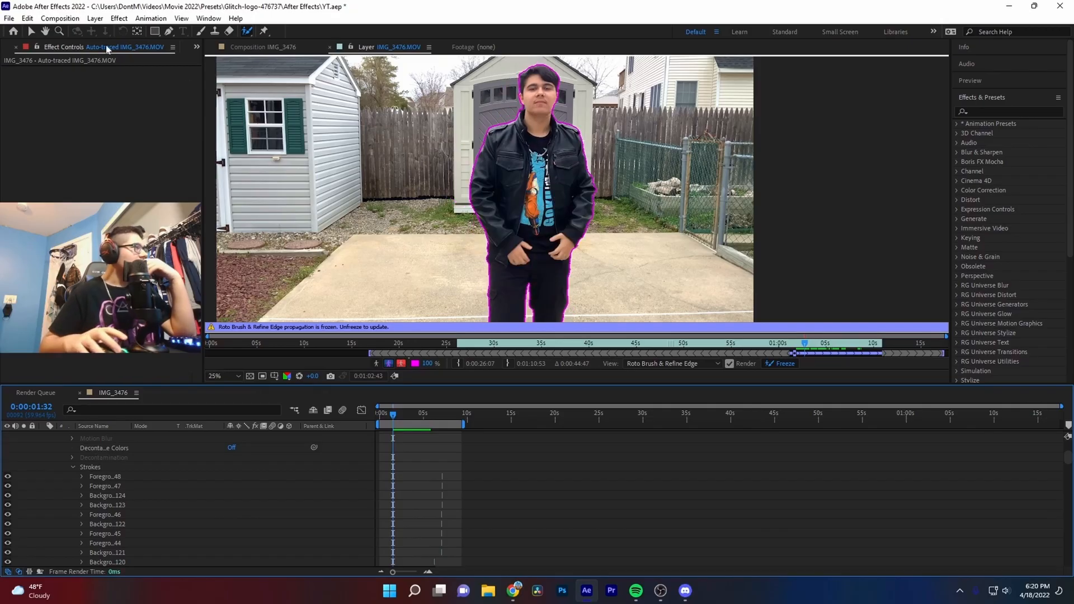
Show the IMG_3476 composition with the auto-traced layer and set the current time to 0:00:02:52
{"action": "left_click", "coordinate": [270, 50]}
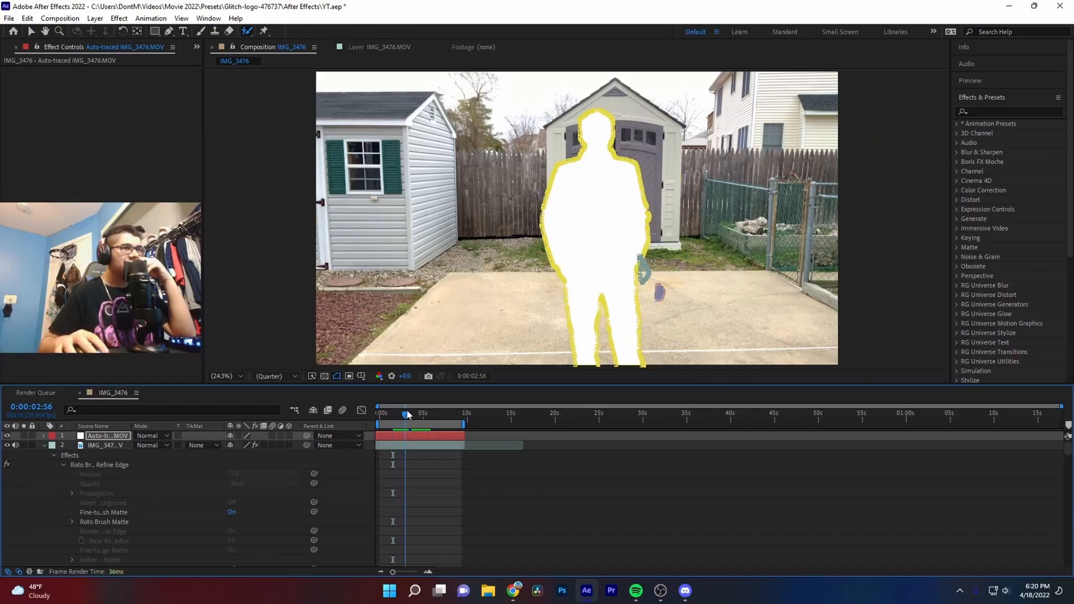
{"action": "left_click", "coordinate": [940, 600]}
{"action": "left_click_drag", "start_coordinate": [415, 414], "coordinate": [406, 414]}
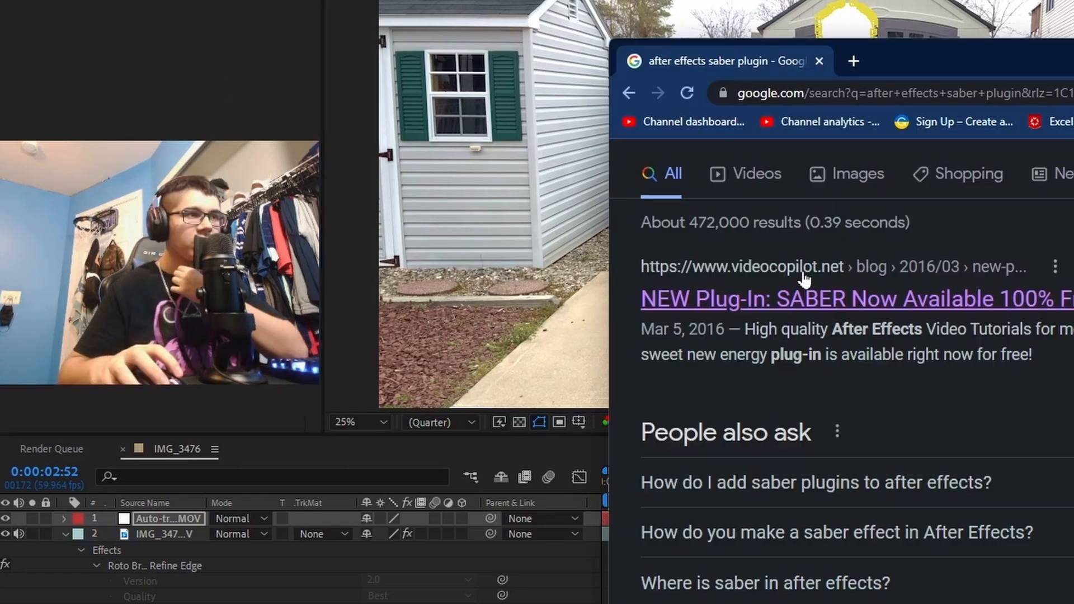
Move the plug-in search window aside and apply the Video Copilot Saber effect to the auto-traced IMG_3476.MOV layer
{"action": "left_click_drag", "start_coordinate": [974, 60], "coordinate": [1073, 62]}
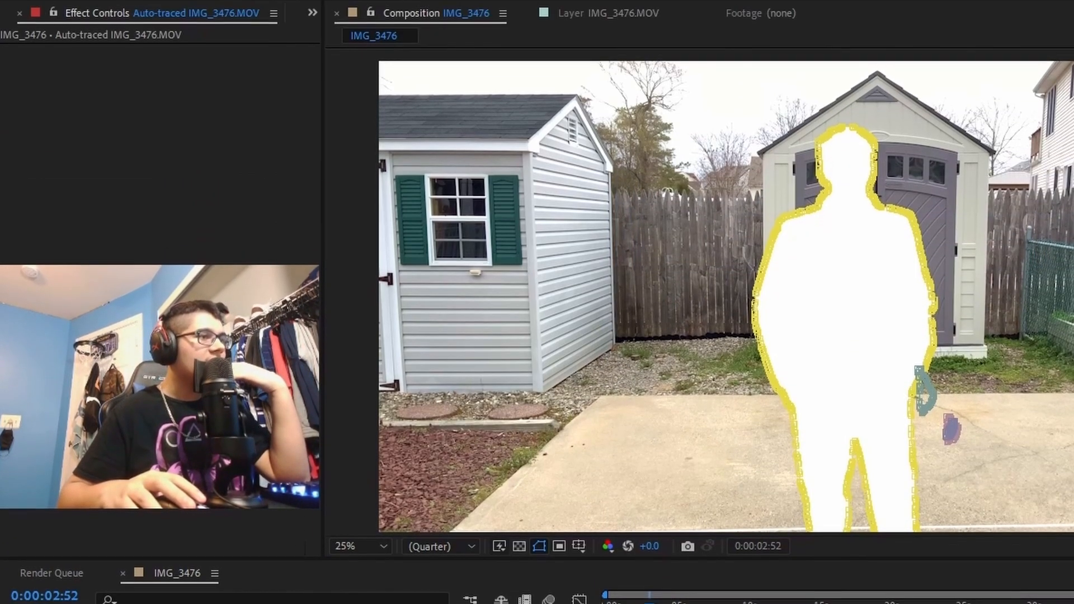
{"action": "left_click", "coordinate": [188, 10]}
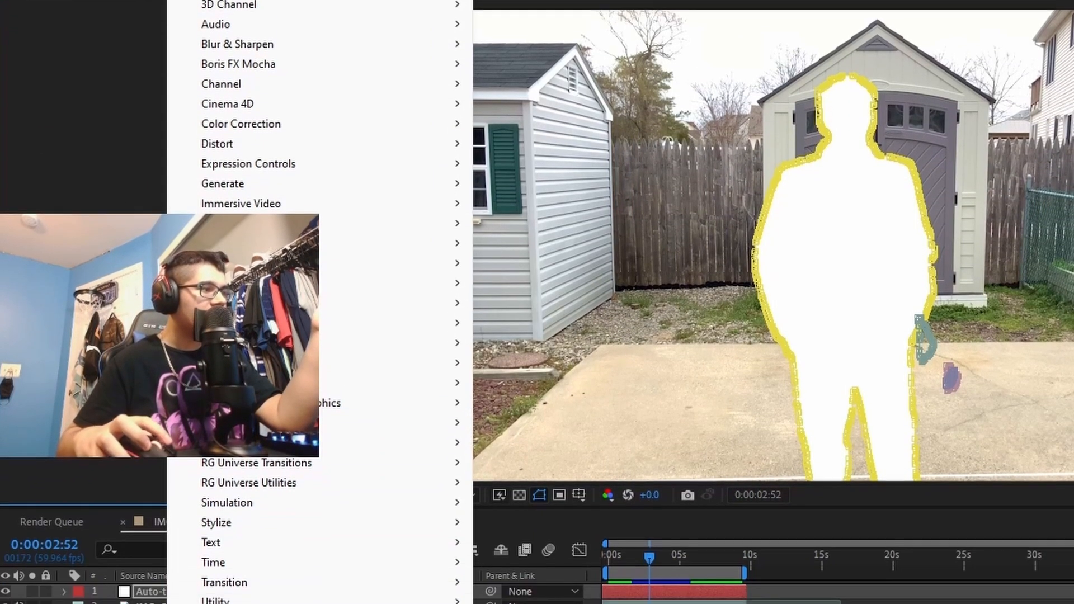
{"action": "mouse_move", "coordinate": [313, 550]}
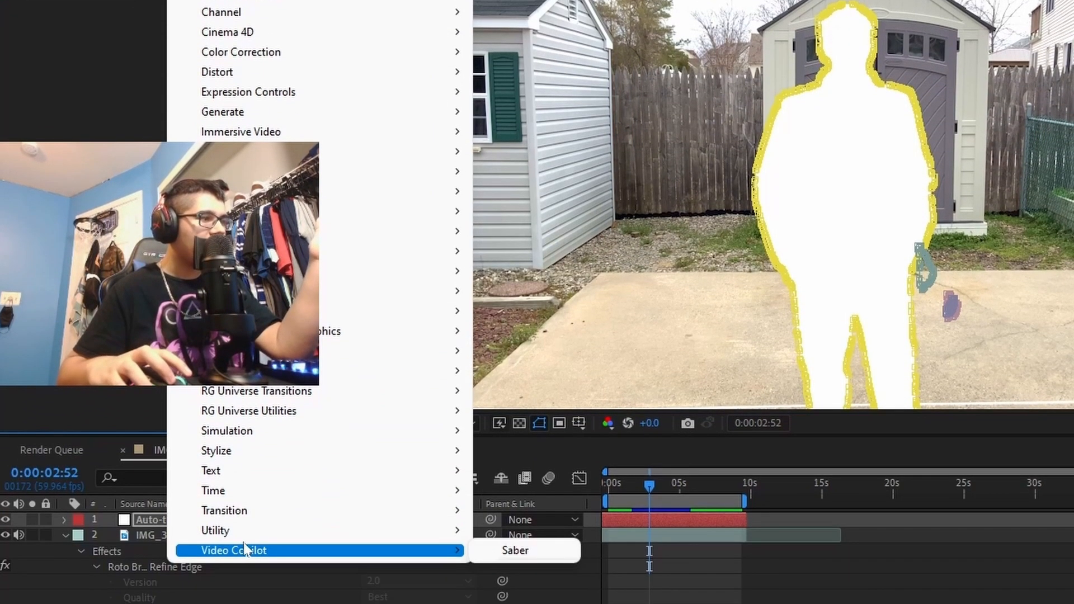
{"action": "left_click", "coordinate": [511, 552]}
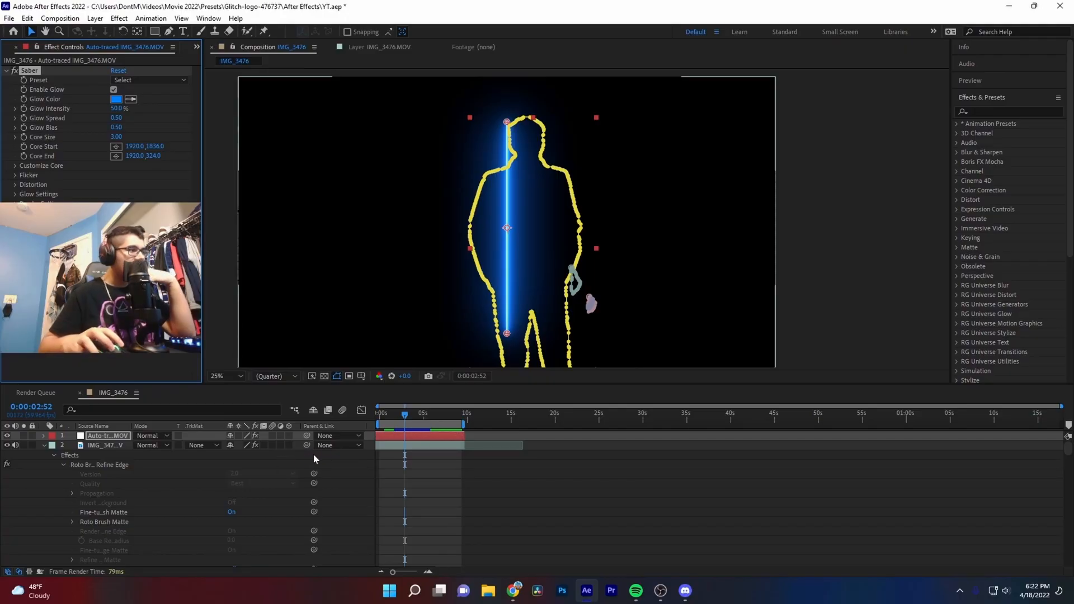
{"action": "left_click", "coordinate": [120, 268]}
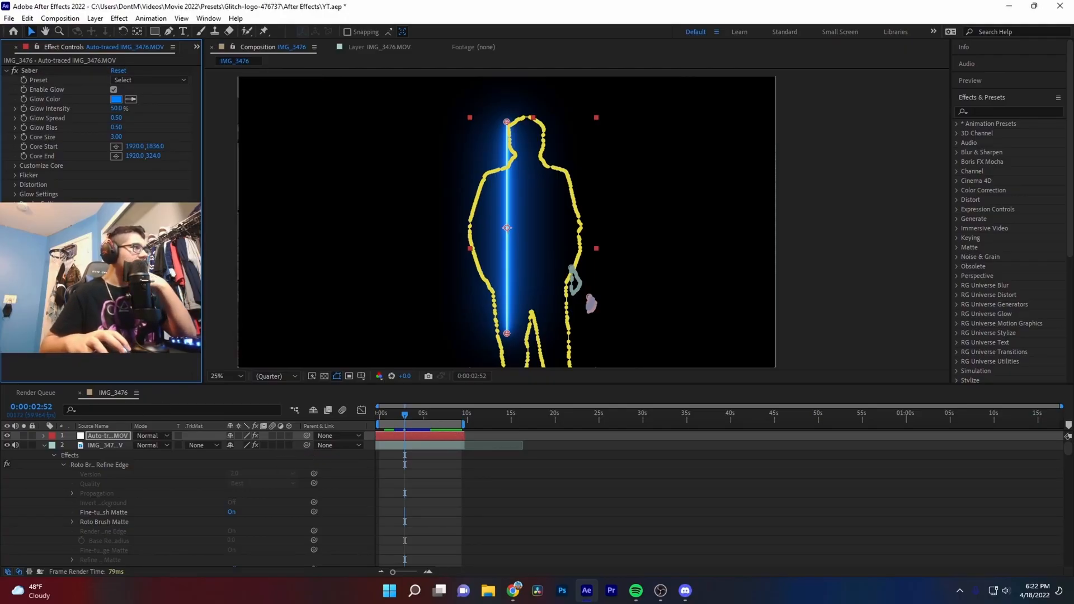
Apply Saber's Core preset on the auto-traced layer and set its Core Type to Layer Masks
{"action": "left_click", "coordinate": [137, 84]}
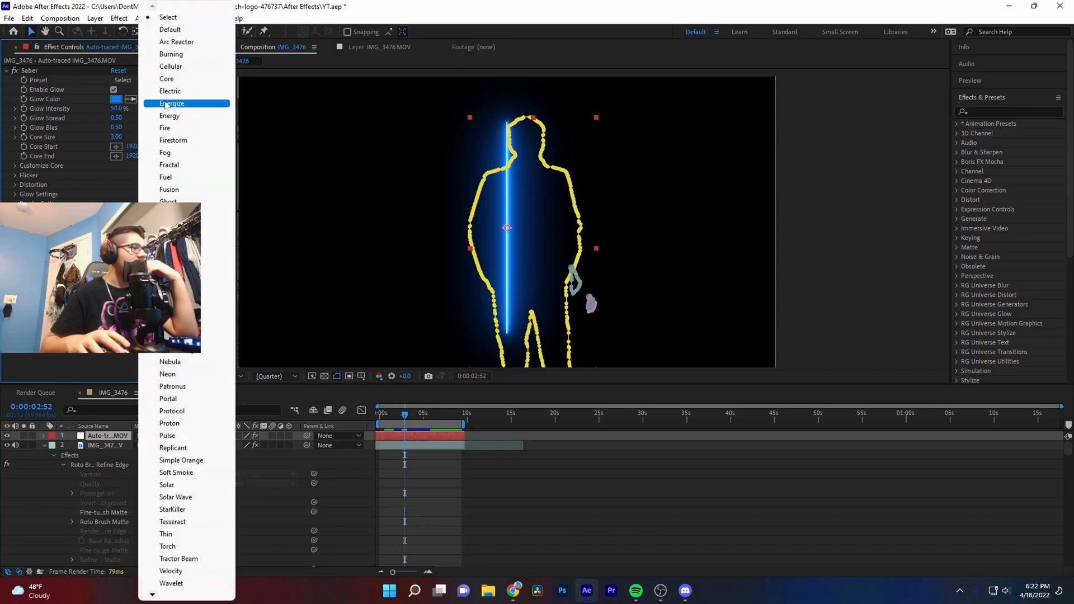
{"action": "mouse_move", "coordinate": [152, 597]}
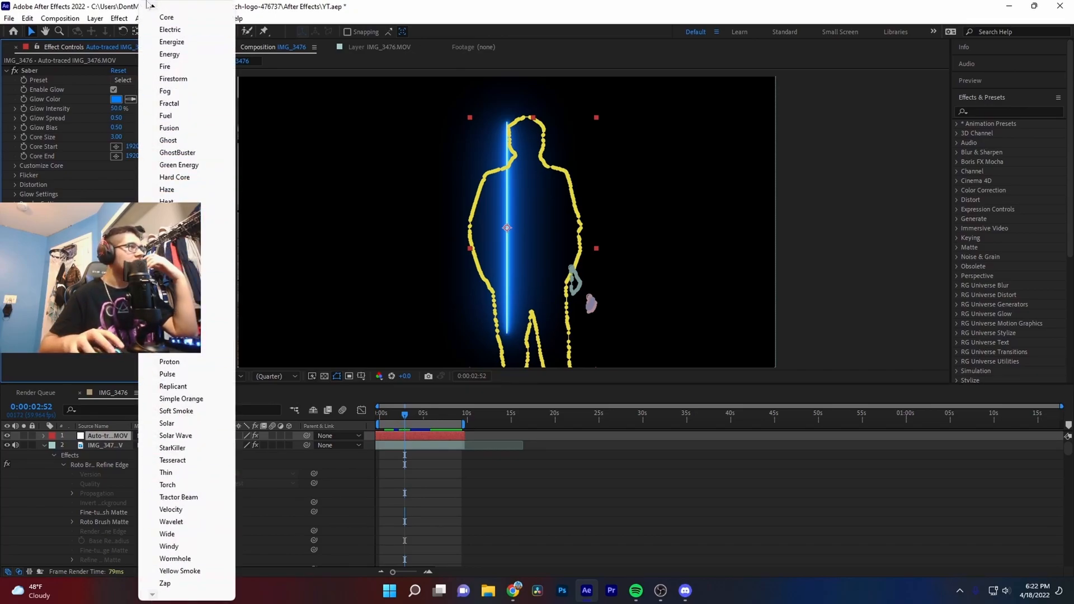
{"action": "left_click", "coordinate": [166, 18]}
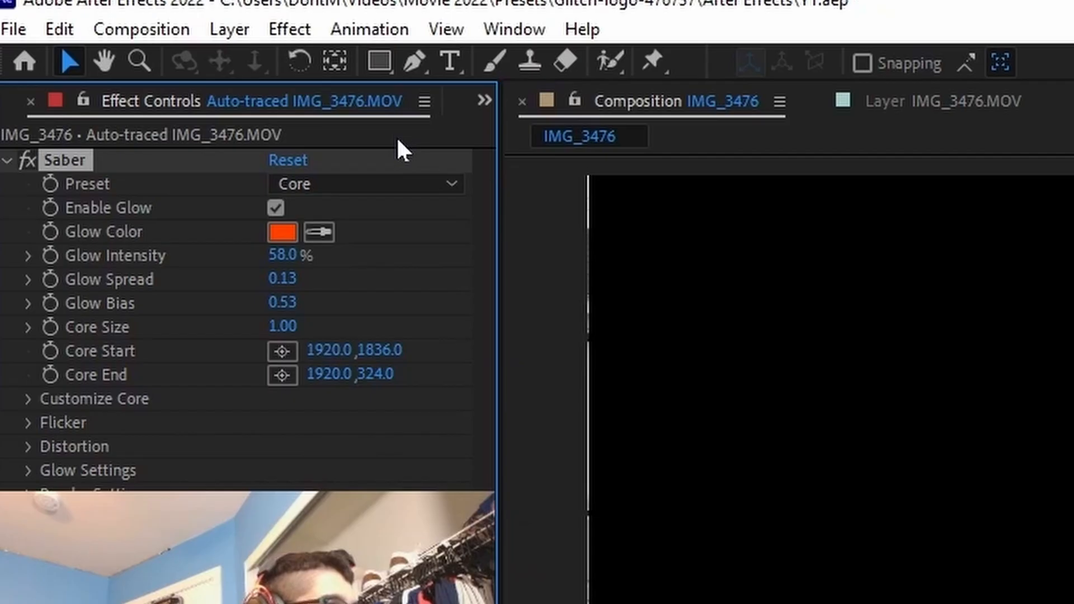
{"action": "left_click", "coordinate": [29, 399]}
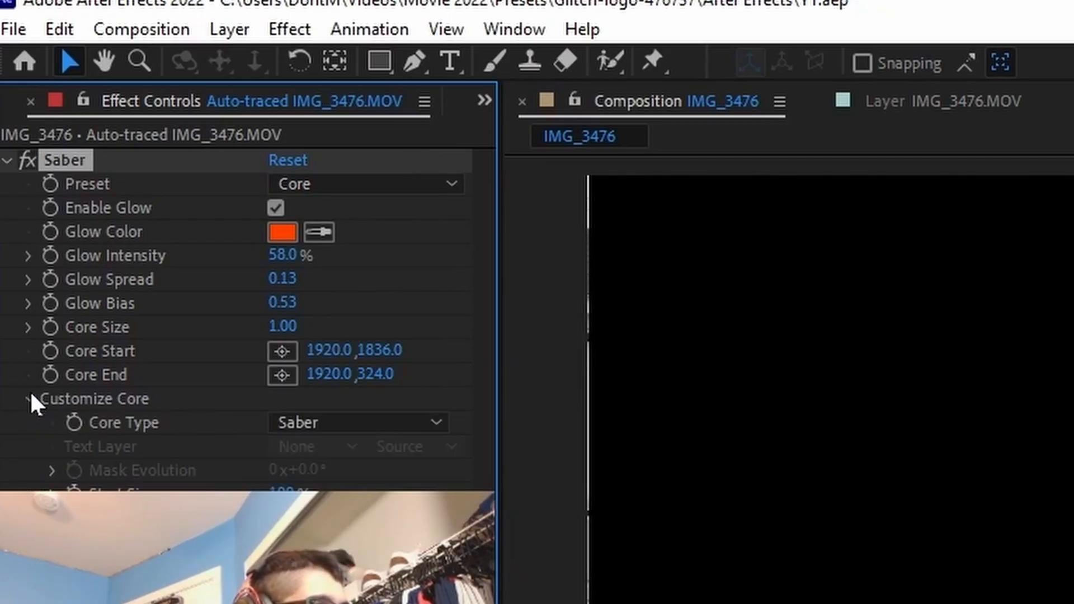
{"action": "left_click", "coordinate": [337, 423]}
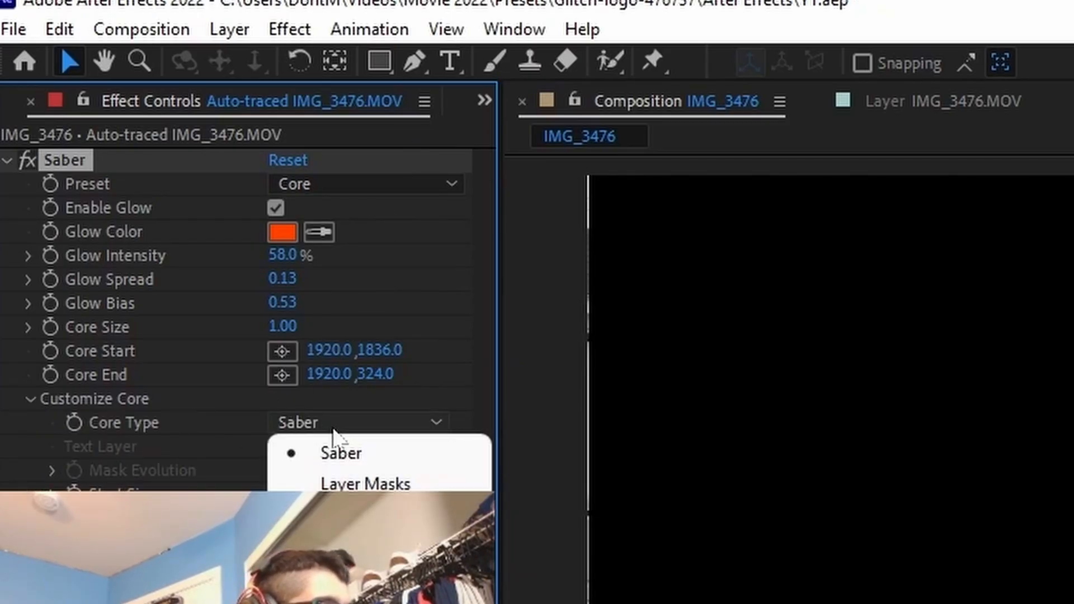
{"action": "left_click", "coordinate": [352, 484]}
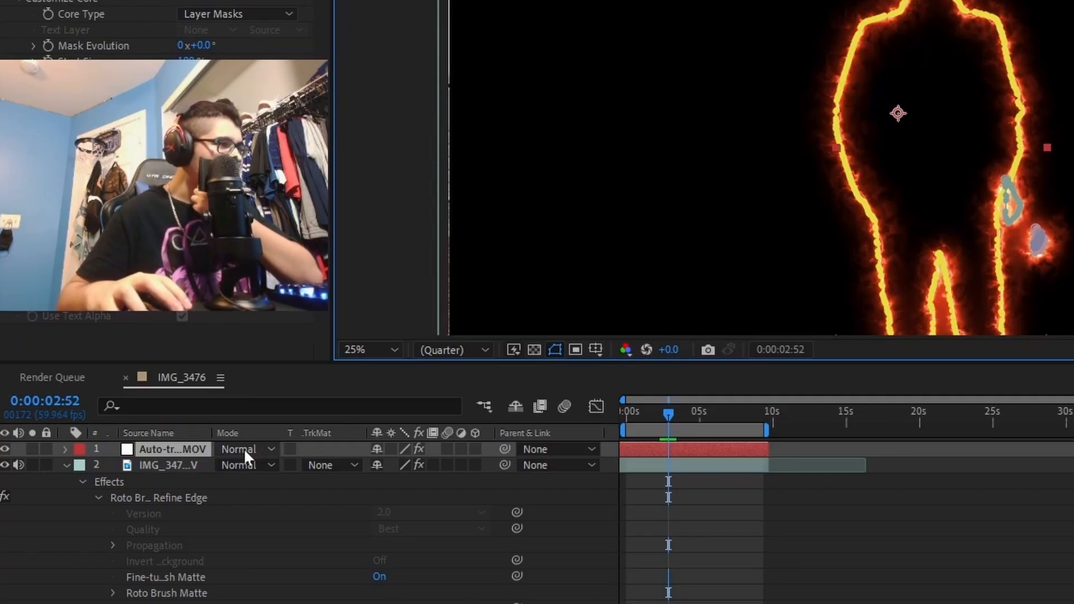
Set the auto-traced layer's blending mode to Screen and change its Saber glow color to cyan
{"action": "left_click", "coordinate": [151, 436]}
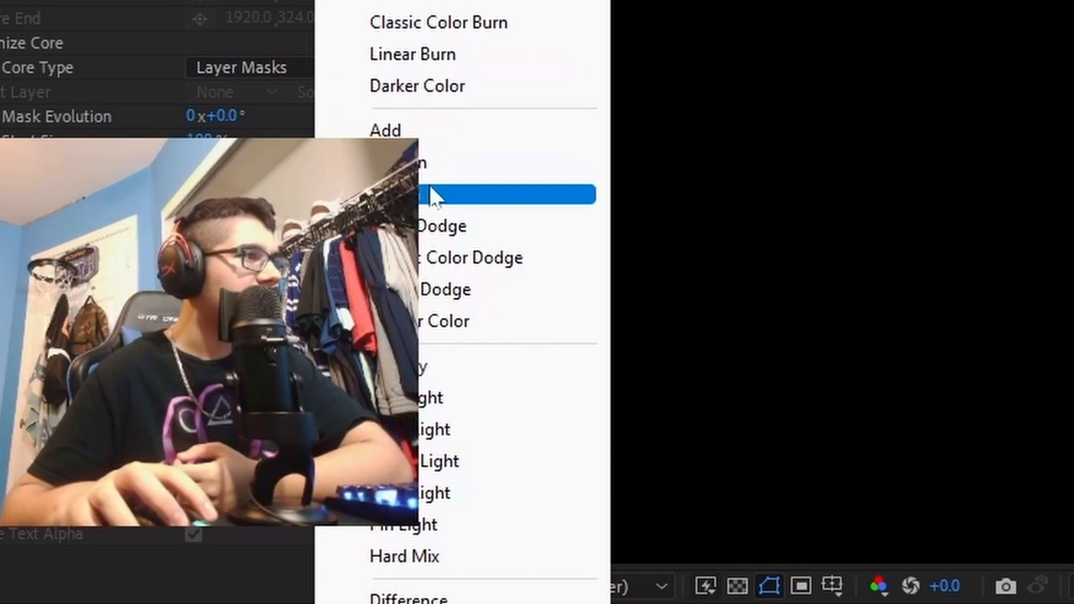
{"action": "left_click", "coordinate": [328, 91]}
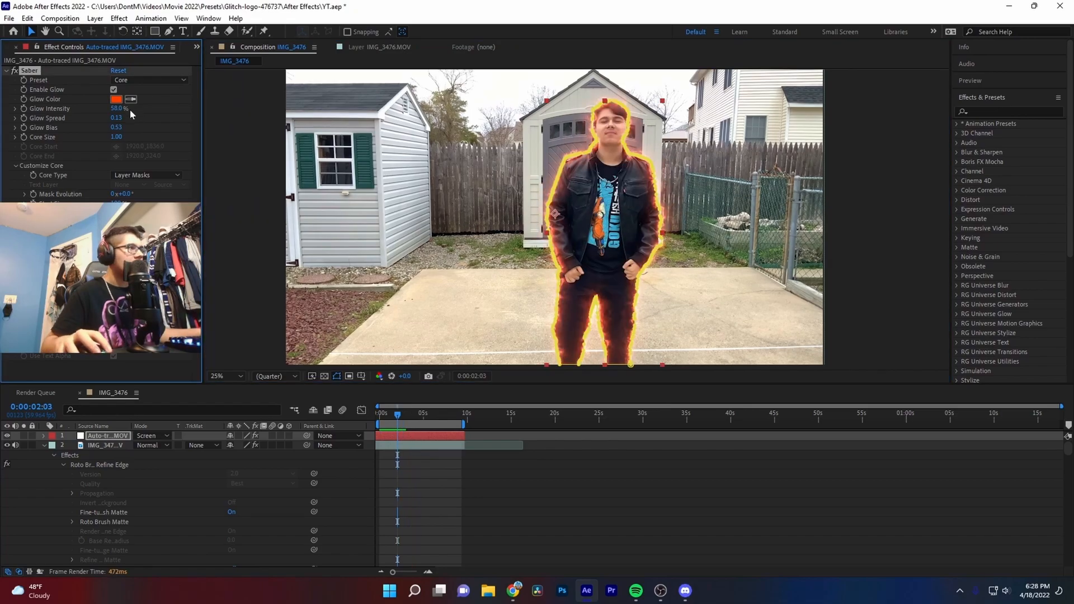
{"action": "left_click", "coordinate": [117, 99]}
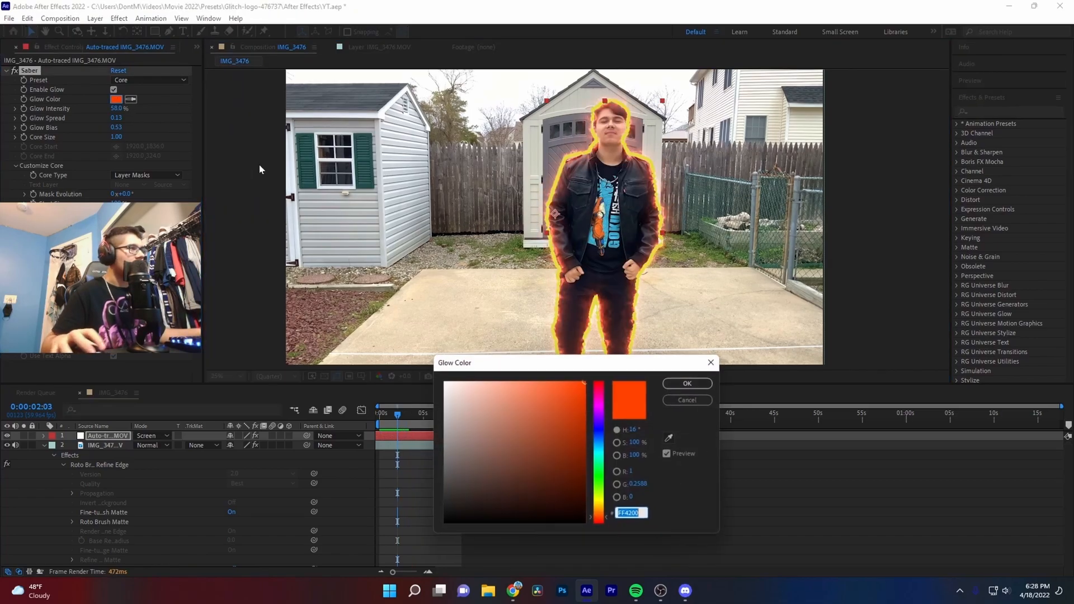
{"action": "left_click", "coordinate": [597, 447]}
{"action": "left_click", "coordinate": [688, 383]}
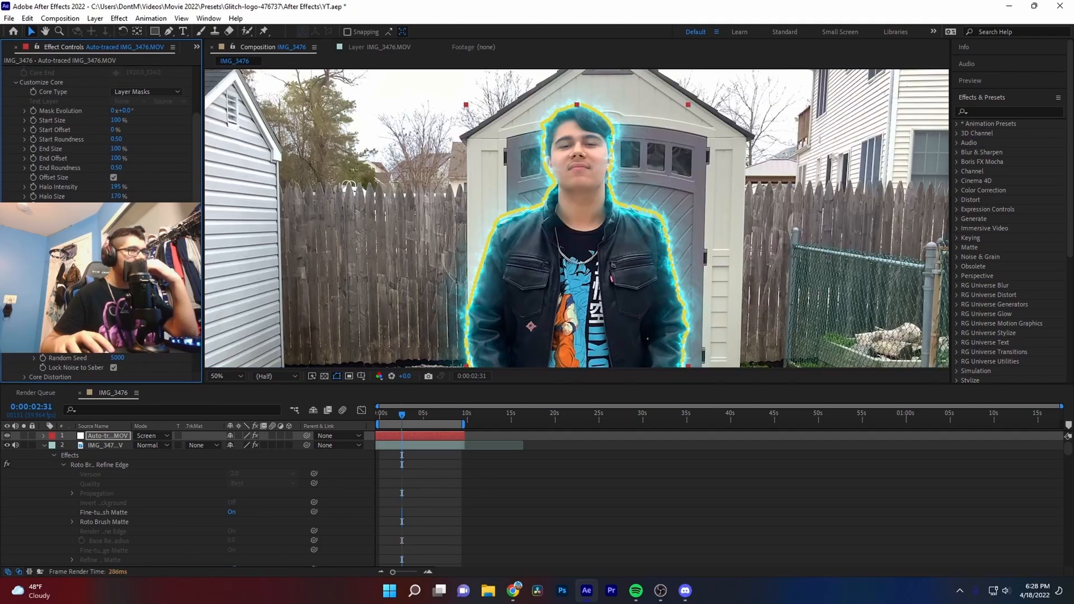
Look through Saber's core and distortion settings, hide the layer outlines and preview the cyan glow on the whole figure
{"action": "key", "text": "comma"}
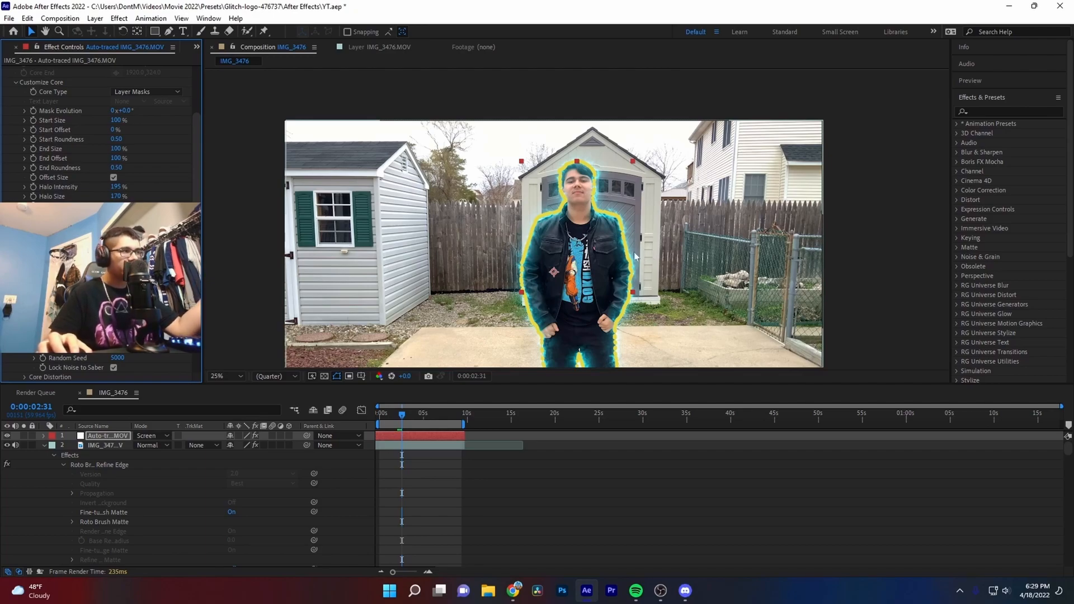
{"action": "scroll", "coordinate": [101, 134], "scroll_direction": "down", "scroll_amount": 3}
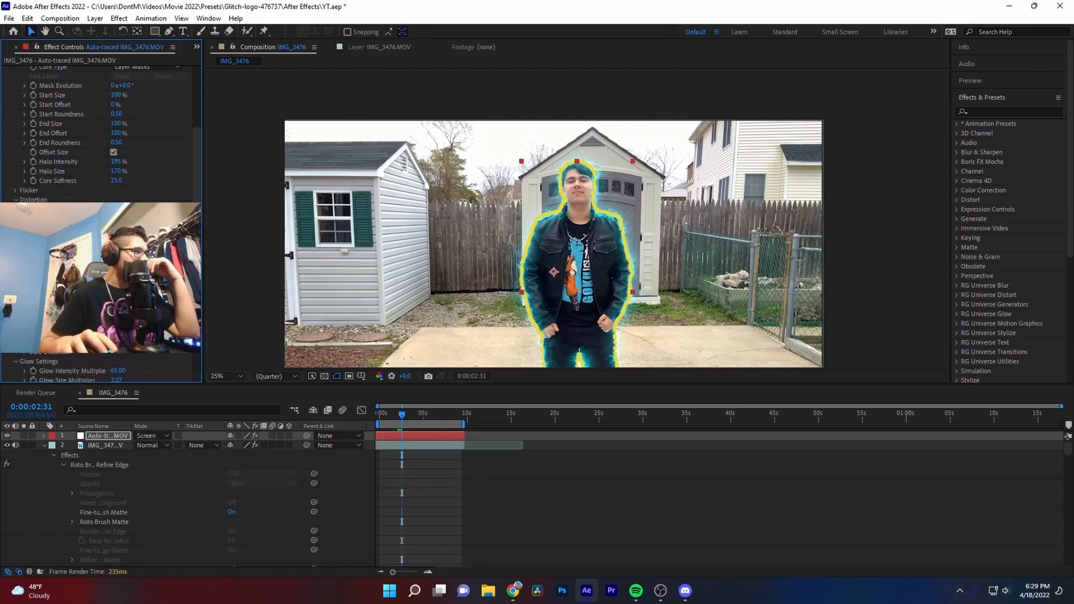
{"action": "scroll", "coordinate": [100, 134], "scroll_direction": "down", "scroll_amount": 6}
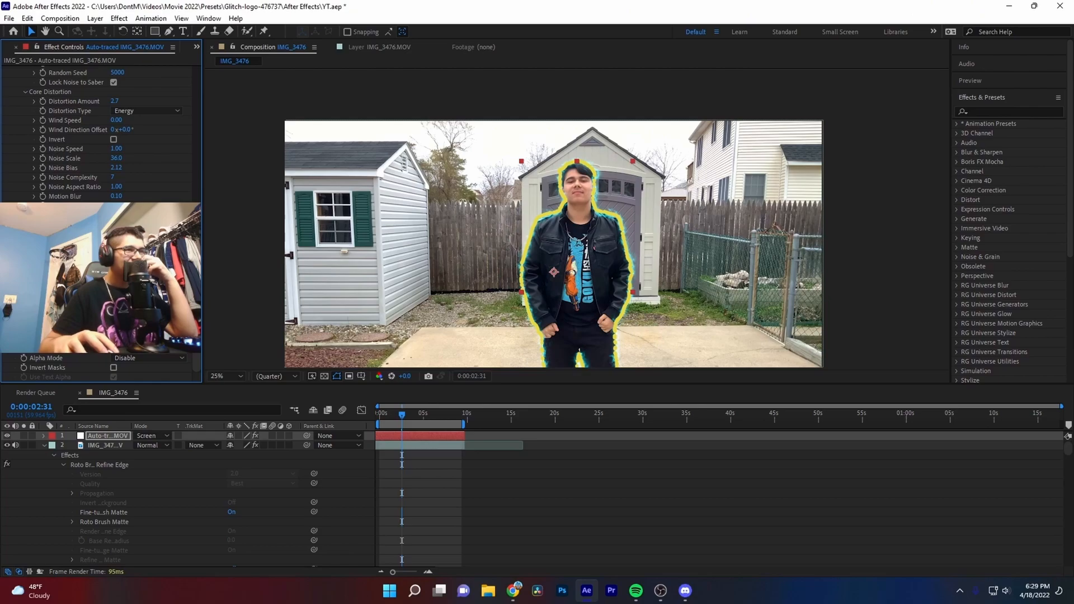
{"action": "key", "text": "ctrl+shift+h"}
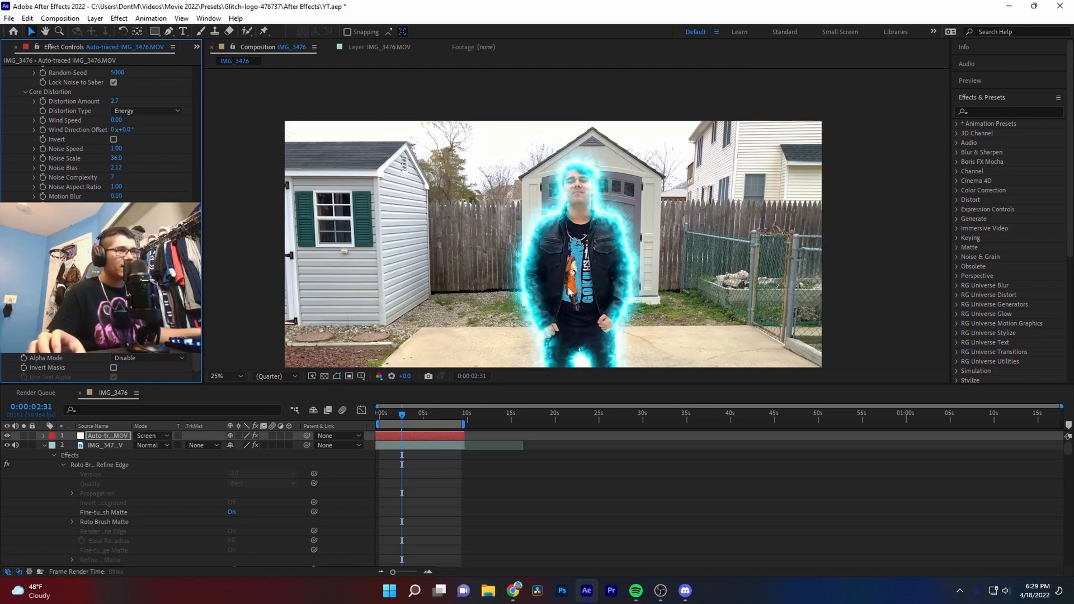
{"action": "key", "text": "space"}
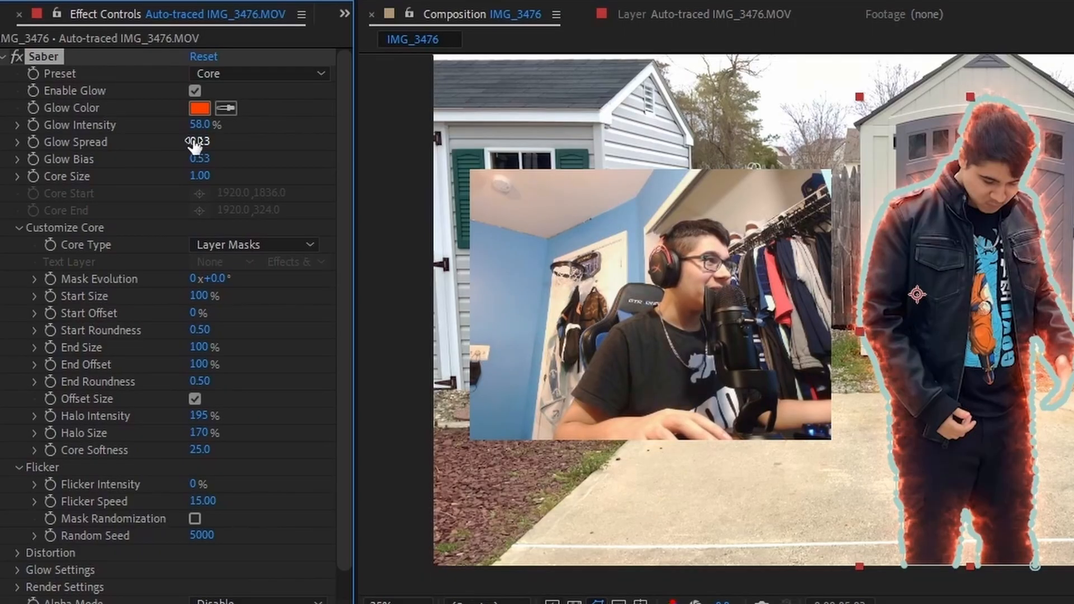
Try a Saber Glow Spread of 0.78 and higher Glow Bias and Core Size values, undoing each change
{"action": "left_click_drag", "start_coordinate": [193, 144], "coordinate": [267, 142]}
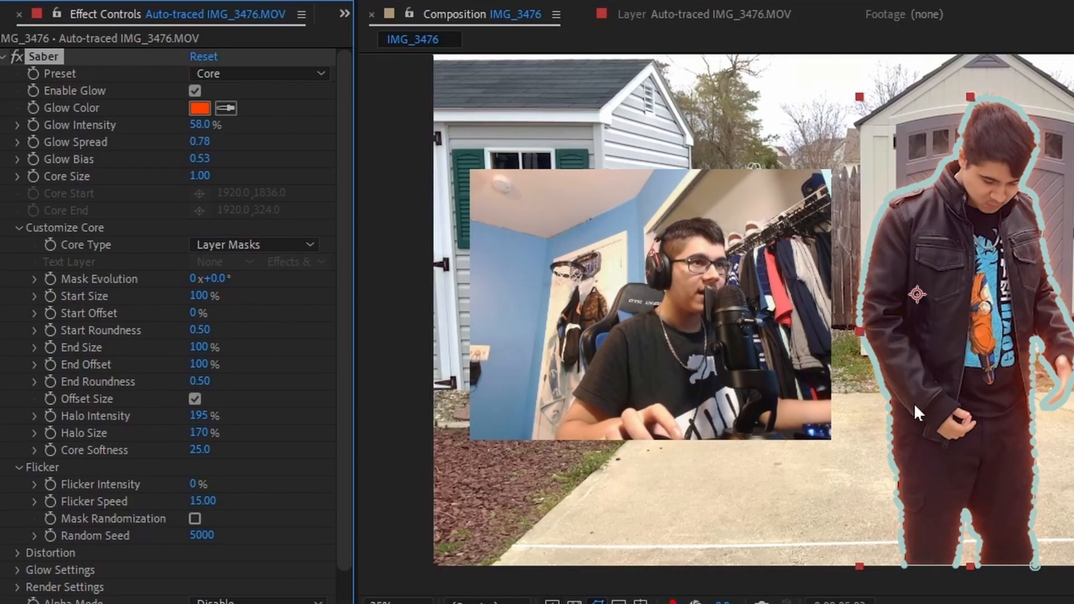
{"action": "key", "text": "ctrl+z"}
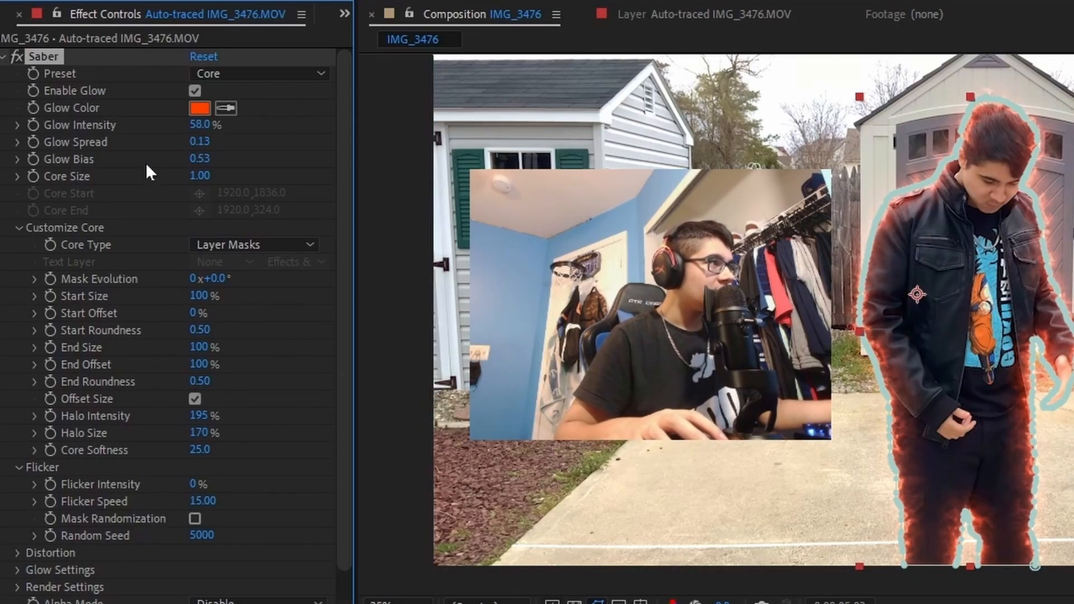
{"action": "left_click_drag", "start_coordinate": [206, 162], "coordinate": [298, 178]}
{"action": "key", "text": "ctrl+z"}
{"action": "left_click_drag", "start_coordinate": [210, 180], "coordinate": [325, 171]}
{"action": "key", "text": "ctrl+z"}
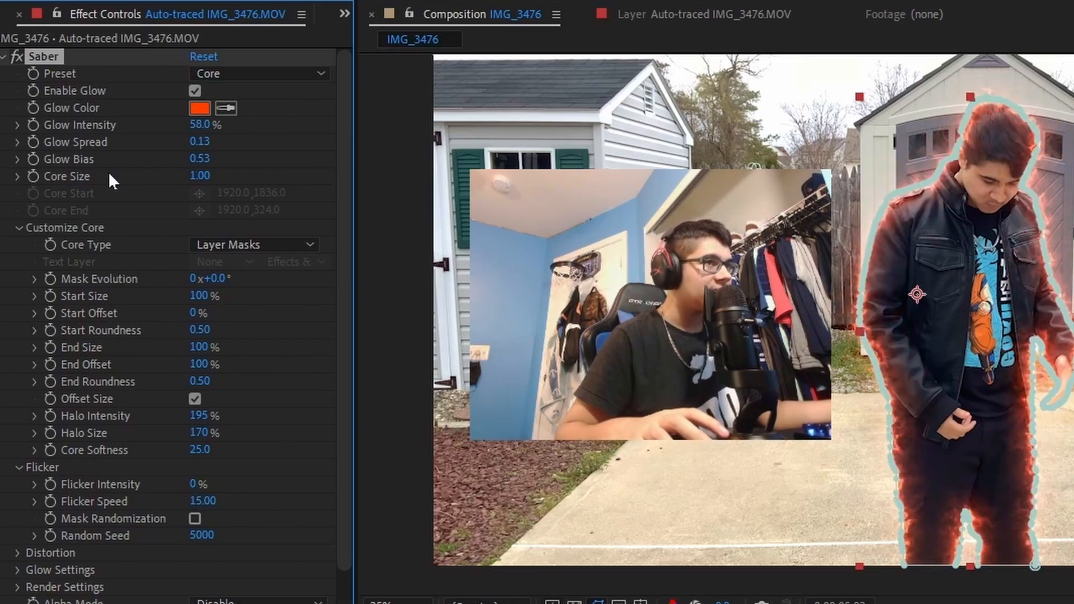
Try a Saber Flicker Intensity of 242%, preview the flicker and try a higher Flicker Speed
{"action": "scroll", "coordinate": [141, 312], "scroll_direction": "down", "scroll_amount": 1}
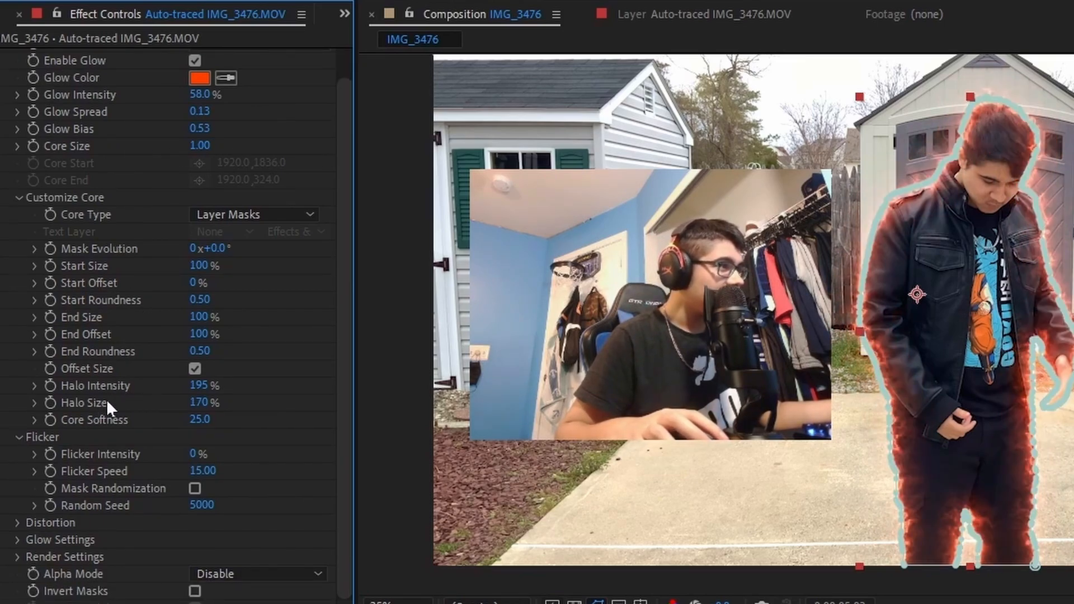
{"action": "left_click_drag", "start_coordinate": [199, 402], "coordinate": [1014, 232]}
{"action": "key", "text": "space"}
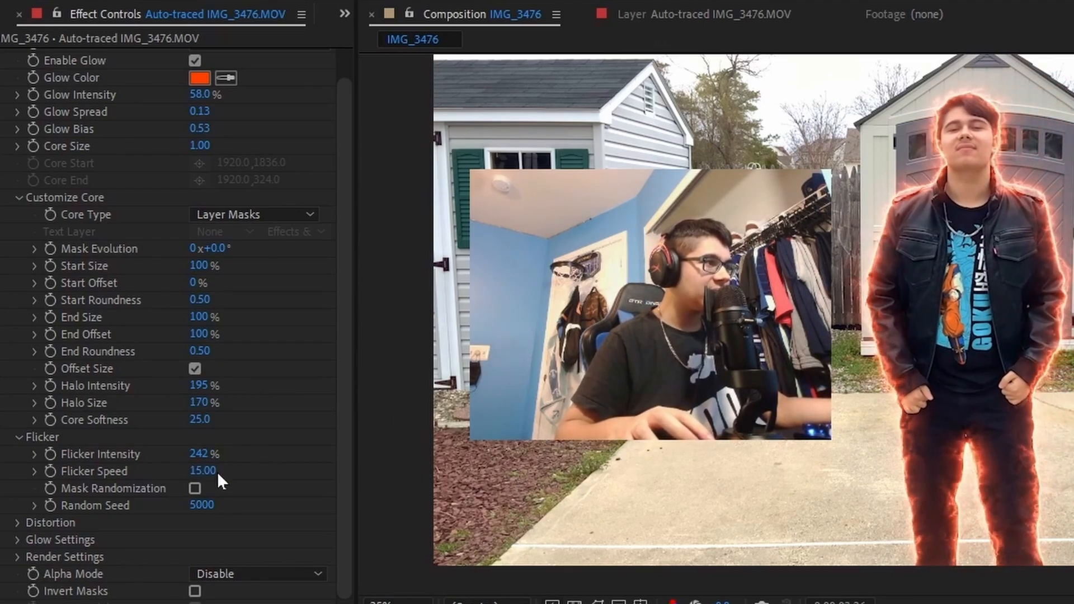
{"action": "left_click_drag", "start_coordinate": [204, 470], "coordinate": [273, 468]}
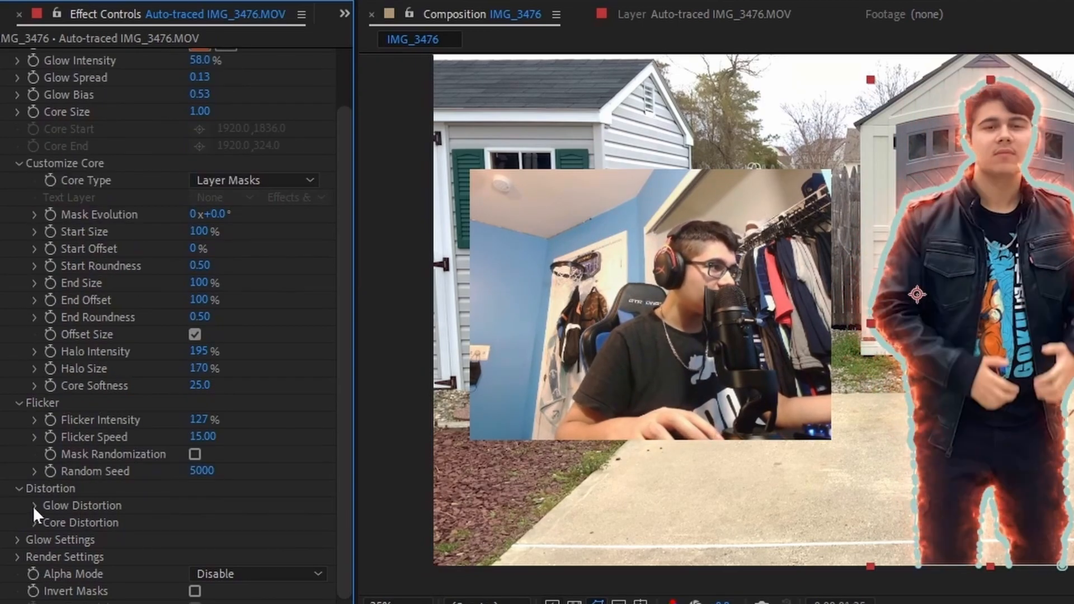
Try a Glow Distortion amount of 131.0, preview it on the clip and undo the change
{"action": "left_click", "coordinate": [35, 505]}
{"action": "scroll", "coordinate": [33, 506], "scroll_direction": "down", "scroll_amount": 4}
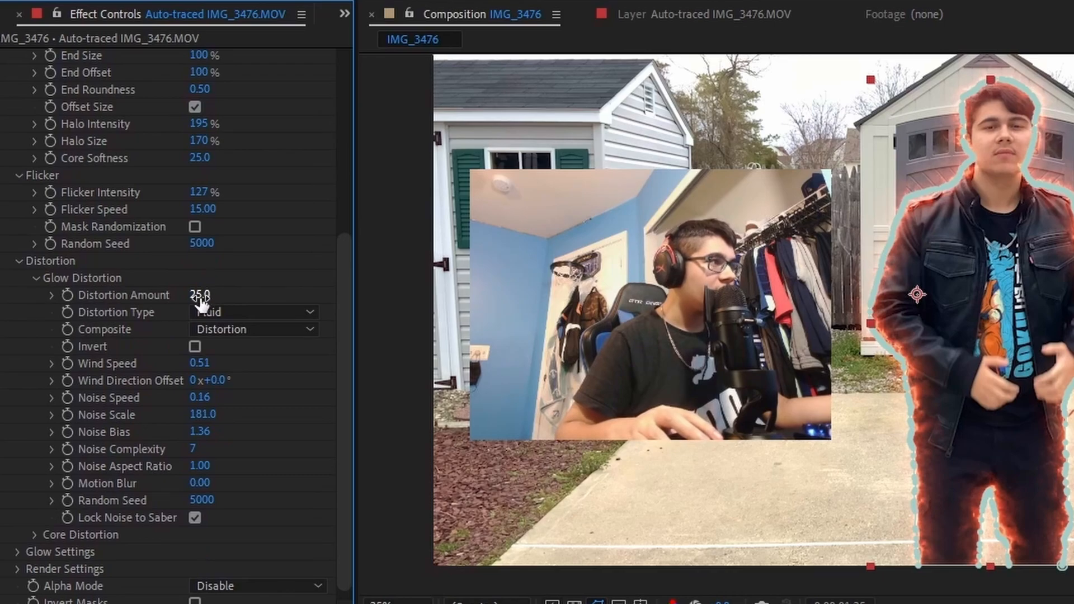
{"action": "left_click_drag", "start_coordinate": [306, 303], "coordinate": [311, 303]}
{"action": "key", "text": "space"}
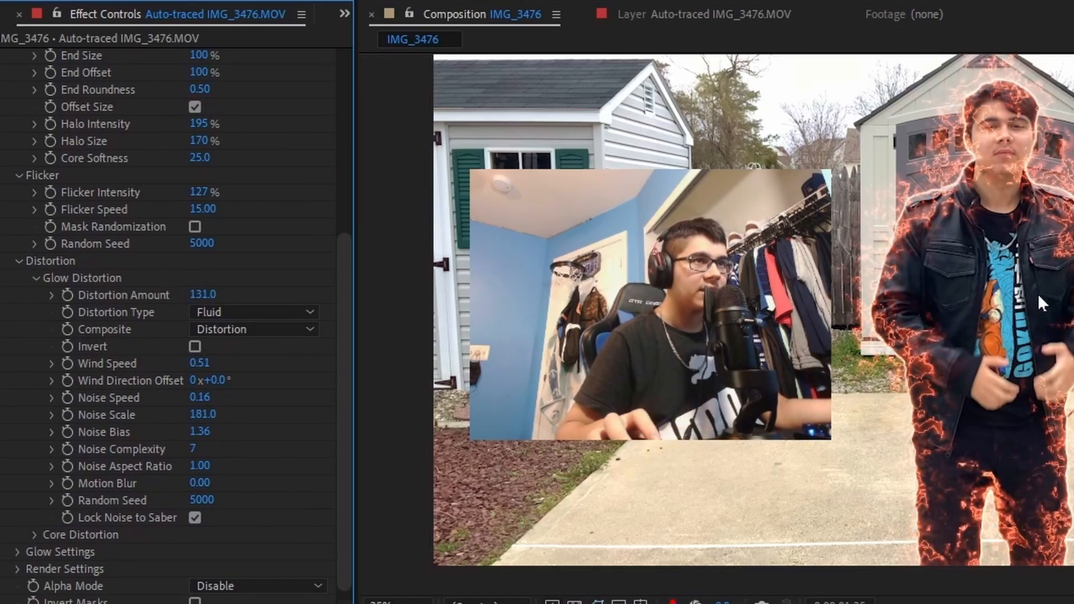
{"action": "key", "text": "space"}
{"action": "key", "text": "ctrl+z"}
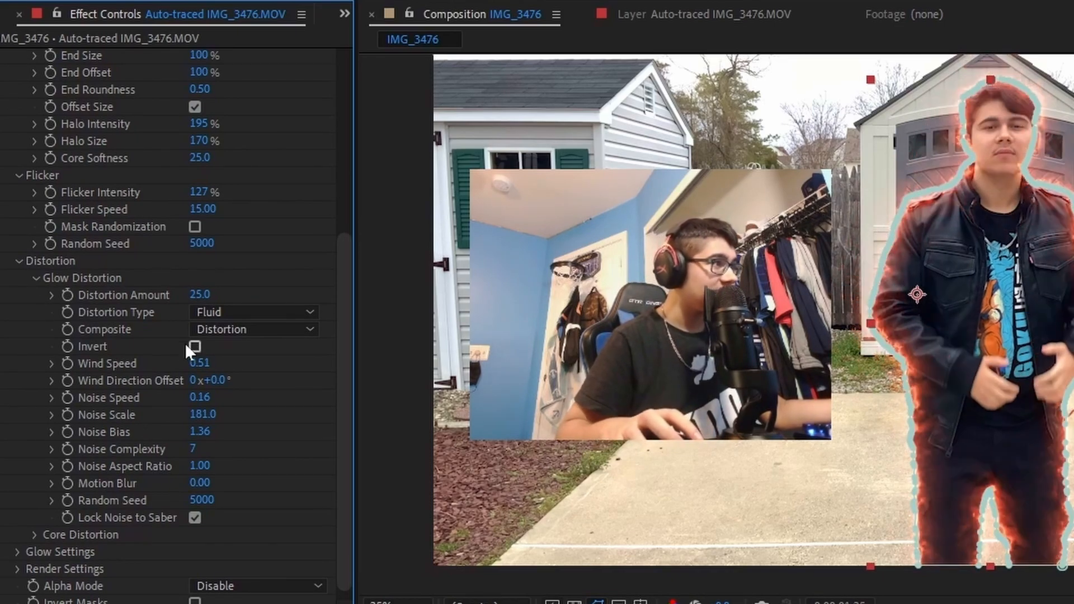
Try a Glow Distortion Wind Speed of 1.85, preview it on the clip and undo the change
{"action": "left_click_drag", "start_coordinate": [199, 365], "coordinate": [336, 364]}
{"action": "key", "text": "space"}
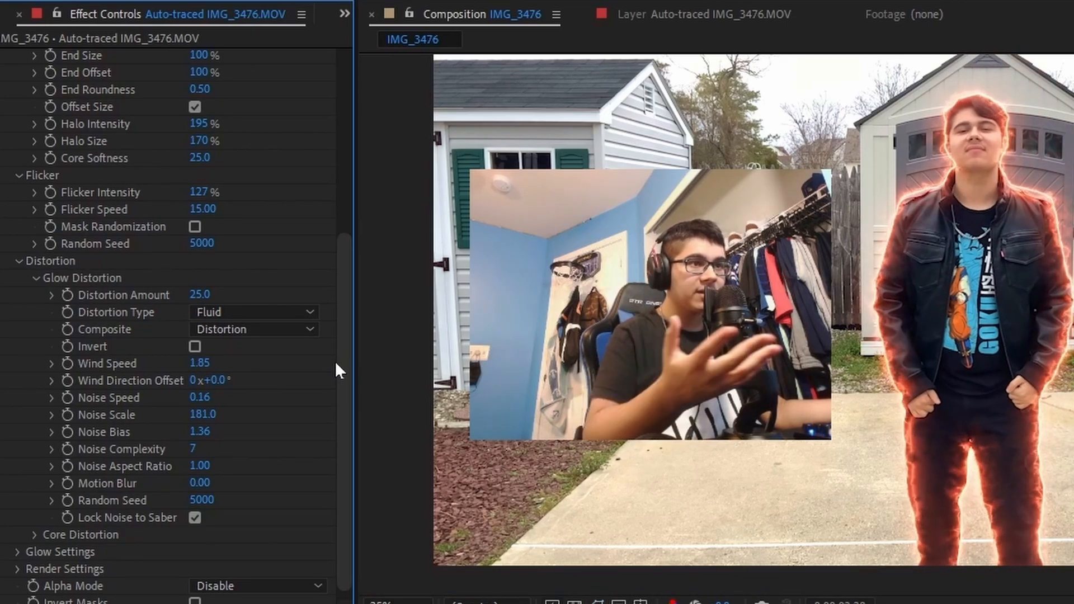
{"action": "key", "text": "space"}
{"action": "key", "text": "ctrl+z"}
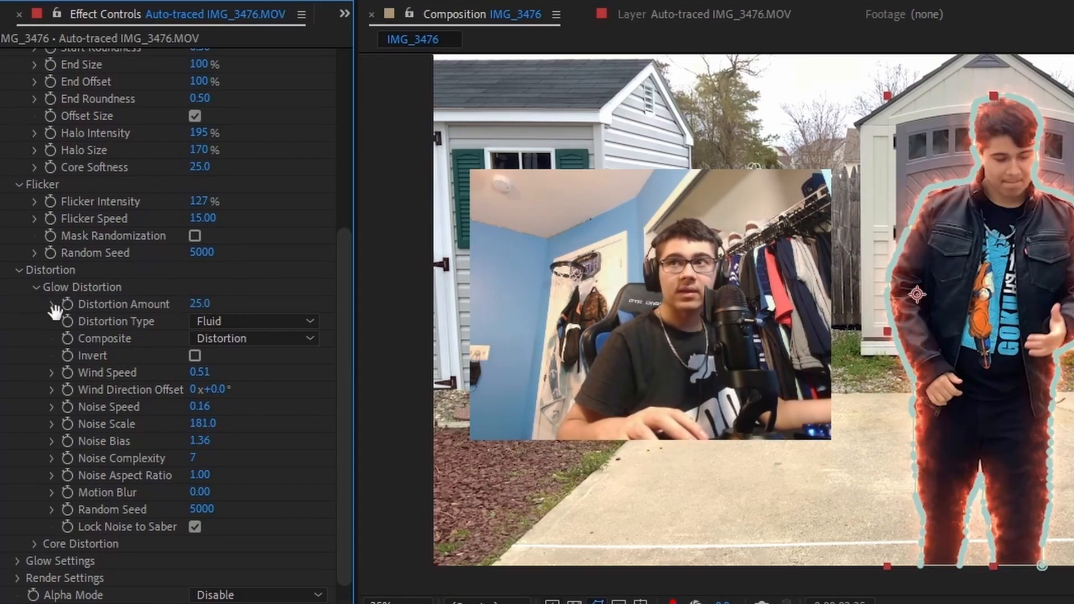
Save the changes to YT copy.aep while closing the project
{"action": "scroll", "coordinate": [52, 318], "scroll_direction": "up", "scroll_amount": 3}
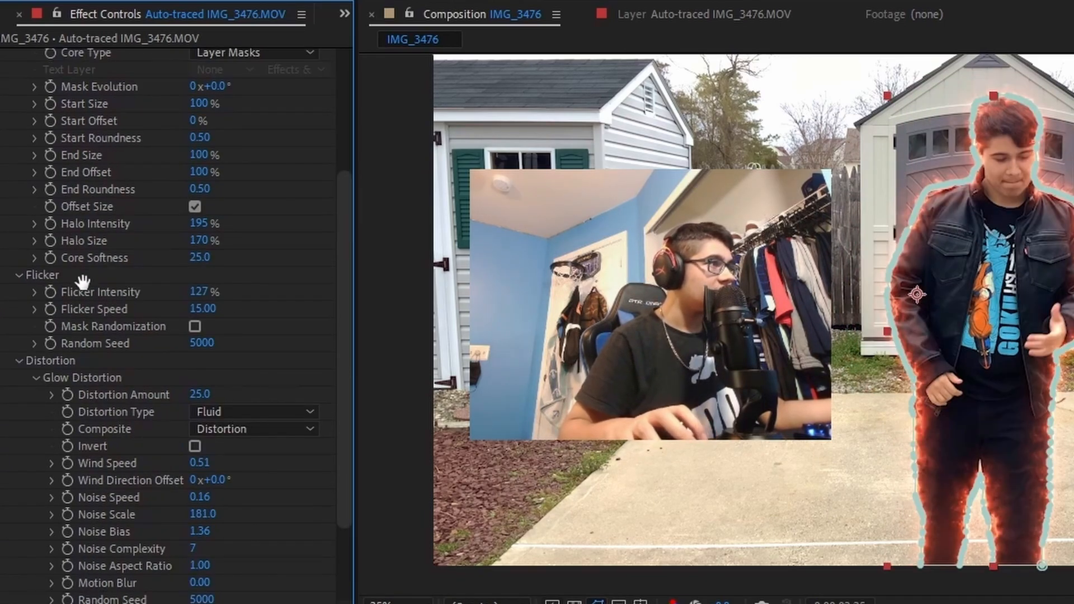
{"action": "key", "text": "ctrl+q"}
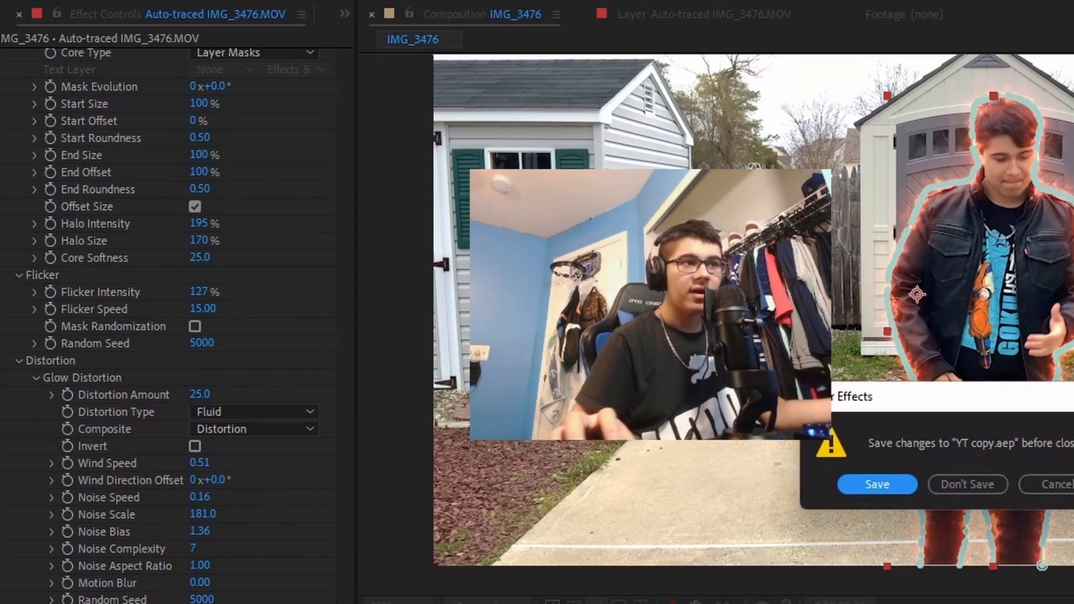
{"action": "left_click", "coordinate": [872, 477]}
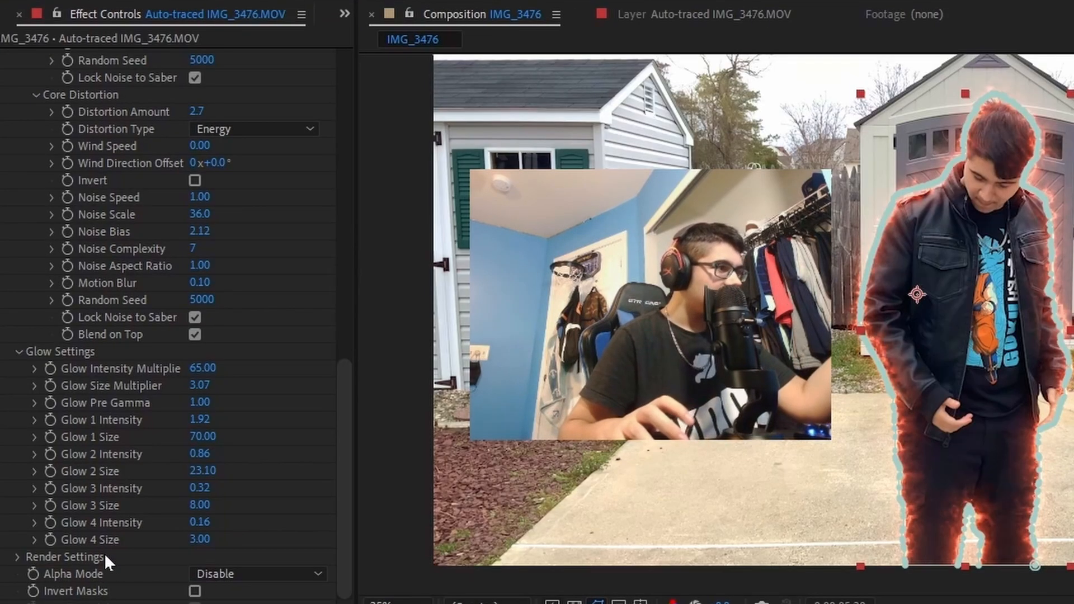
Make the second auto-traced layer visible, preview the combined glows and select that layer to show its Saber settings
{"action": "scroll", "coordinate": [106, 553], "scroll_direction": "up", "scroll_amount": 7}
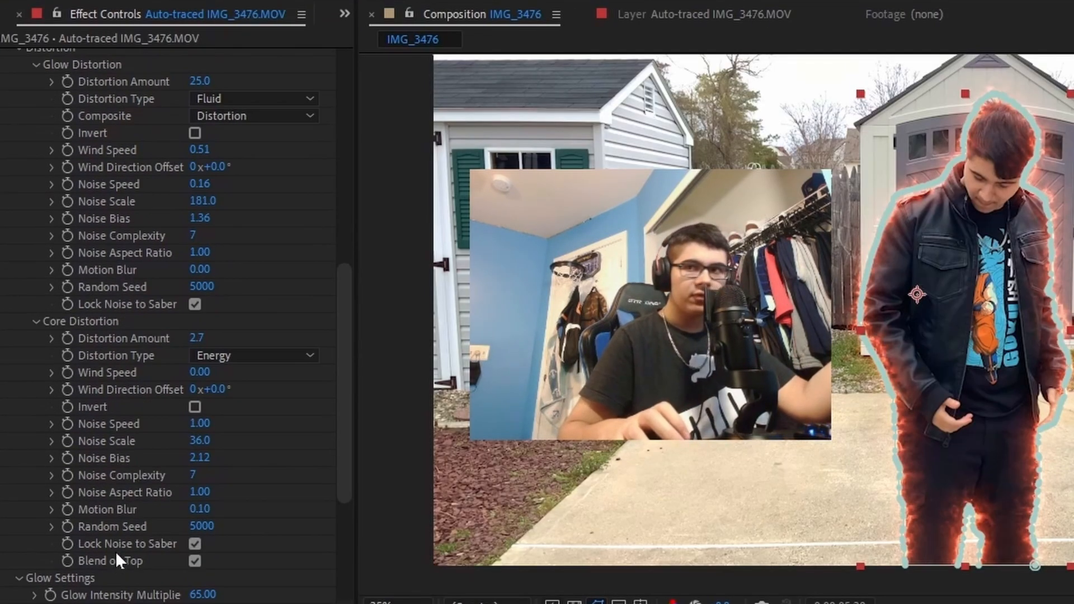
{"action": "scroll", "coordinate": [112, 548], "scroll_direction": "up", "scroll_amount": 10}
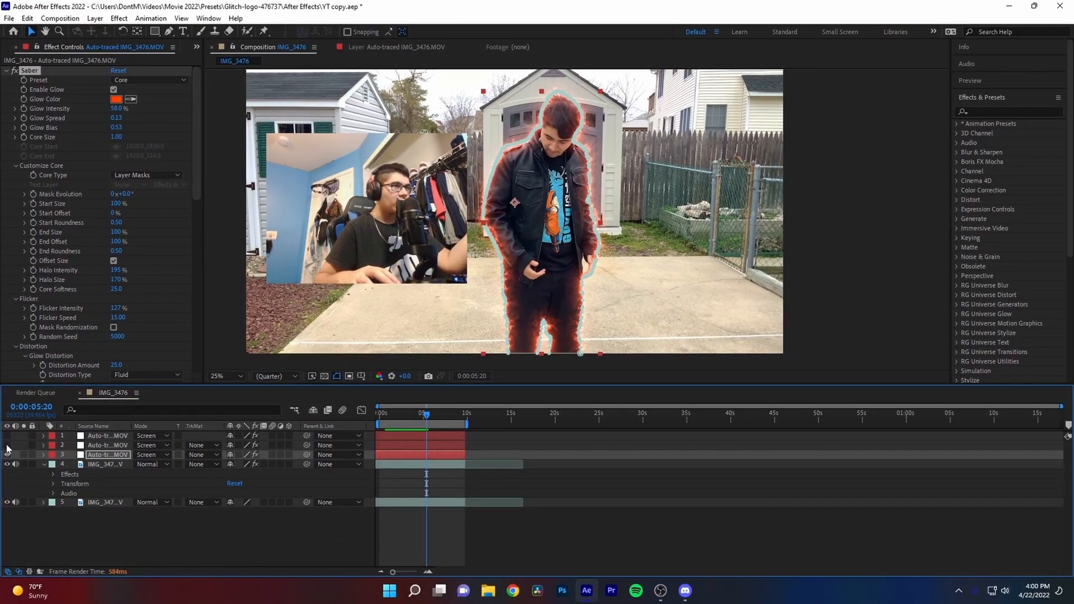
{"action": "left_click", "coordinate": [7, 446]}
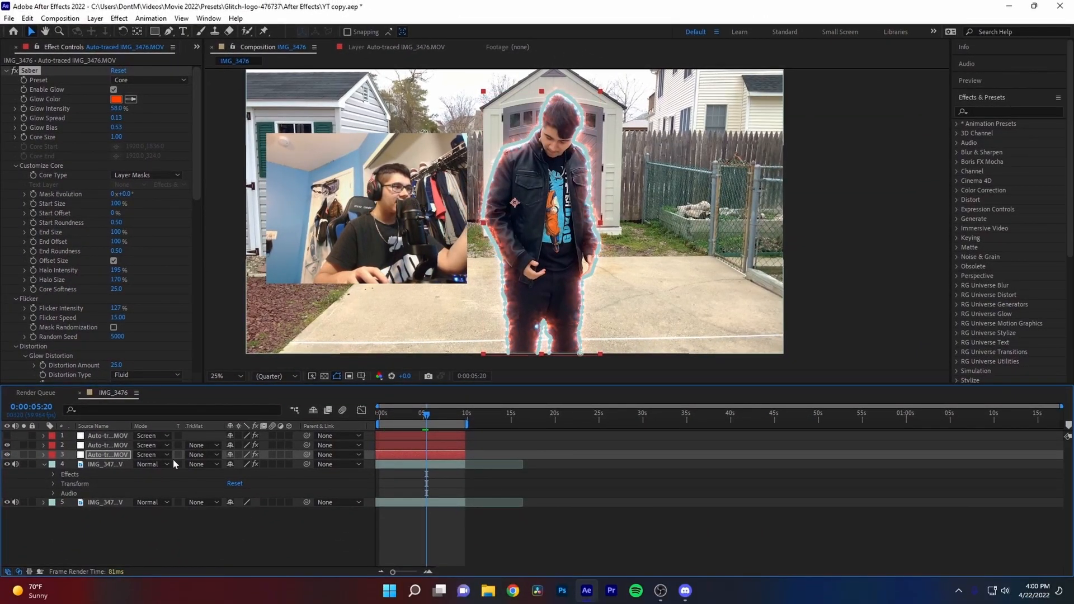
{"action": "key", "text": "space"}
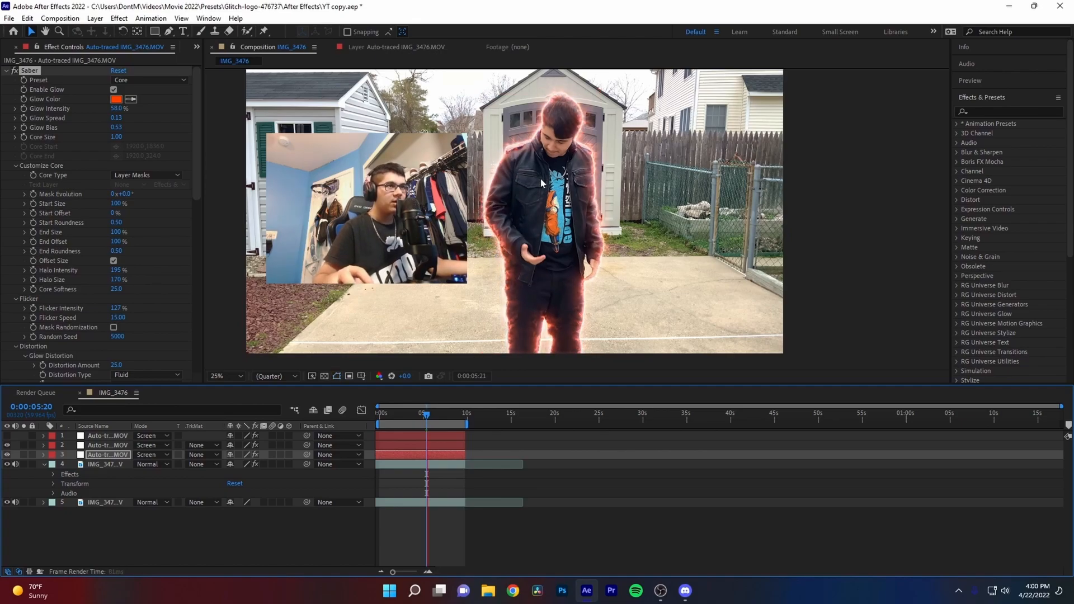
{"action": "key", "text": "space"}
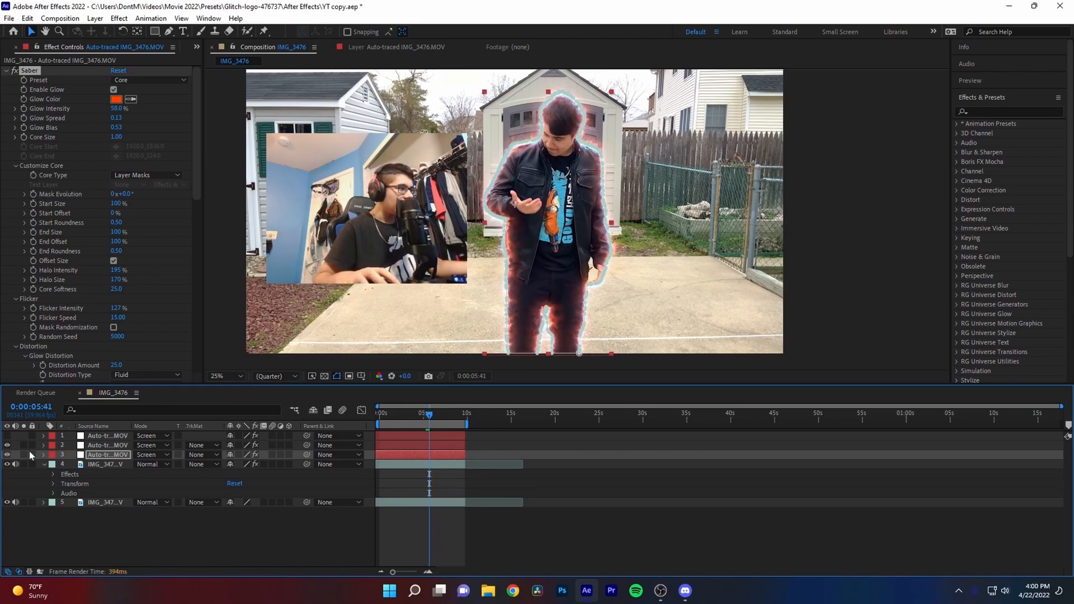
{"action": "left_click", "coordinate": [114, 447]}
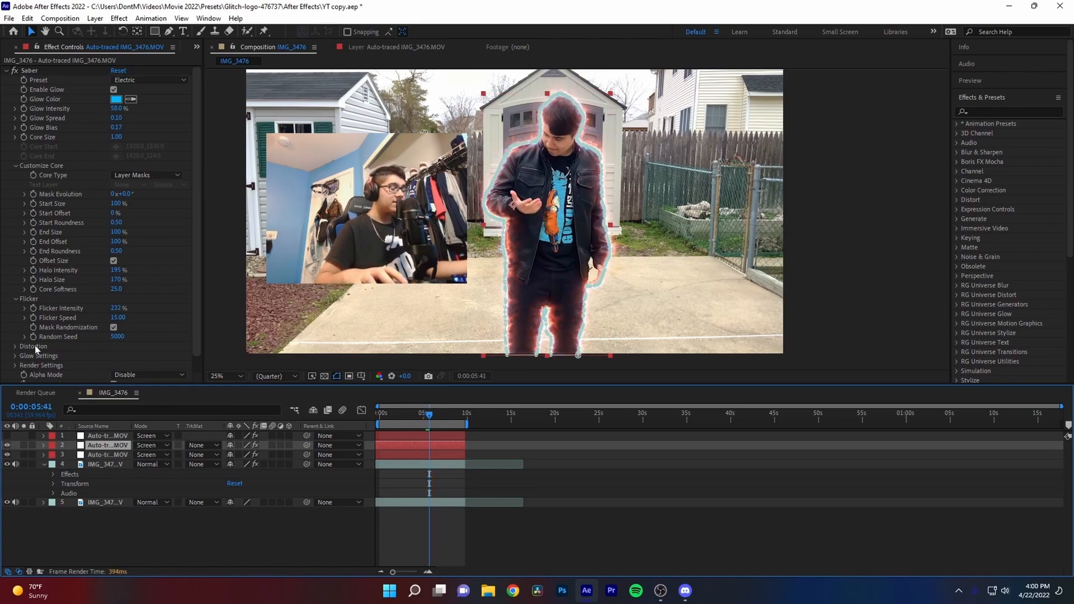
Delete the two upper auto-traced layers, keeping only the orange glow, and move the playhead to 0:00:03:03
{"action": "left_click", "coordinate": [109, 436]}
{"action": "key", "text": "Delete"}
{"action": "left_click", "coordinate": [103, 435]}
{"action": "key", "text": "Delete"}
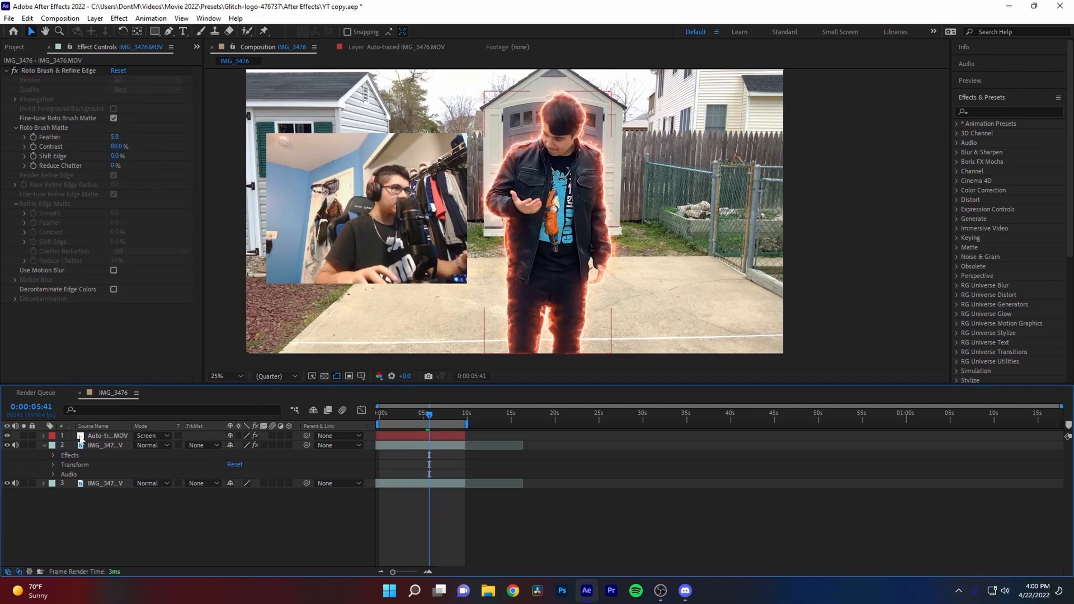
{"action": "left_click_drag", "start_coordinate": [421, 416], "coordinate": [400, 419]}
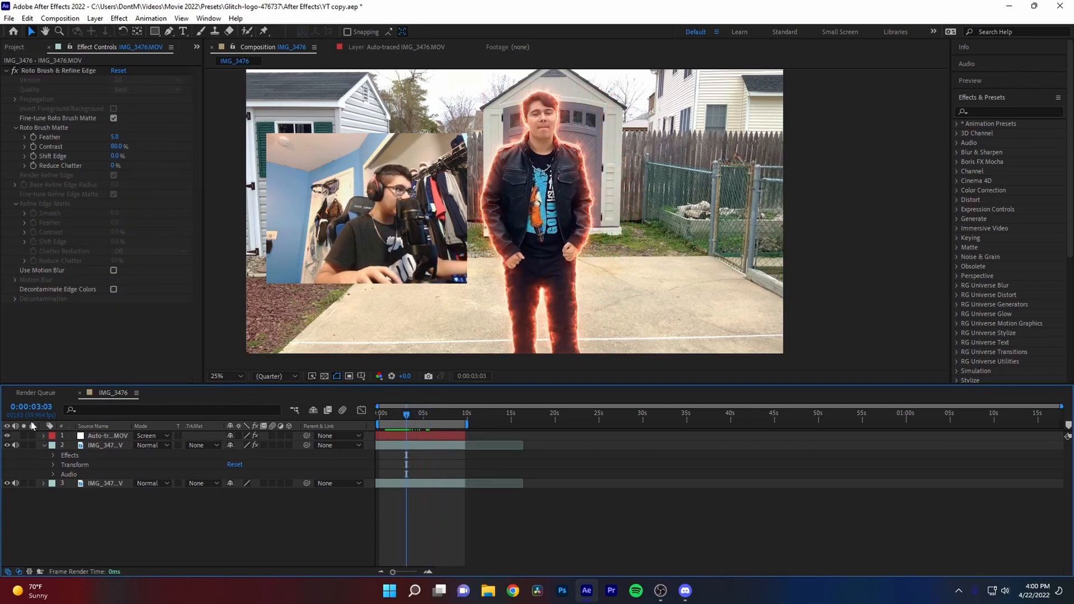
Duplicate the orange auto-traced layer and set the copy's Saber Glow Color to light blue 00D8FF
{"action": "left_click", "coordinate": [92, 436]}
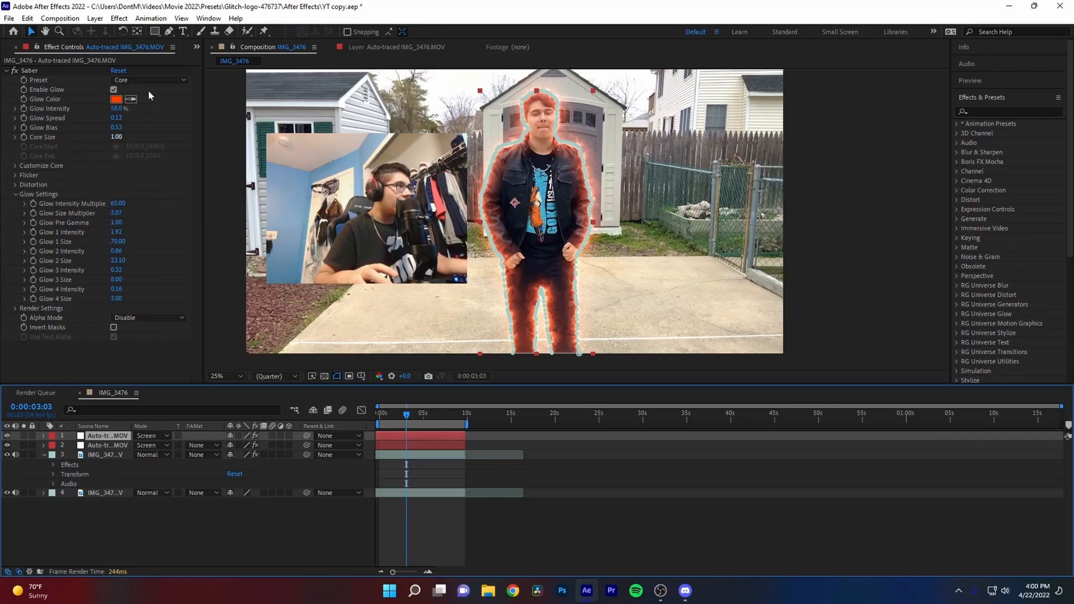
{"action": "left_click", "coordinate": [115, 100]}
{"action": "left_click", "coordinate": [601, 446]}
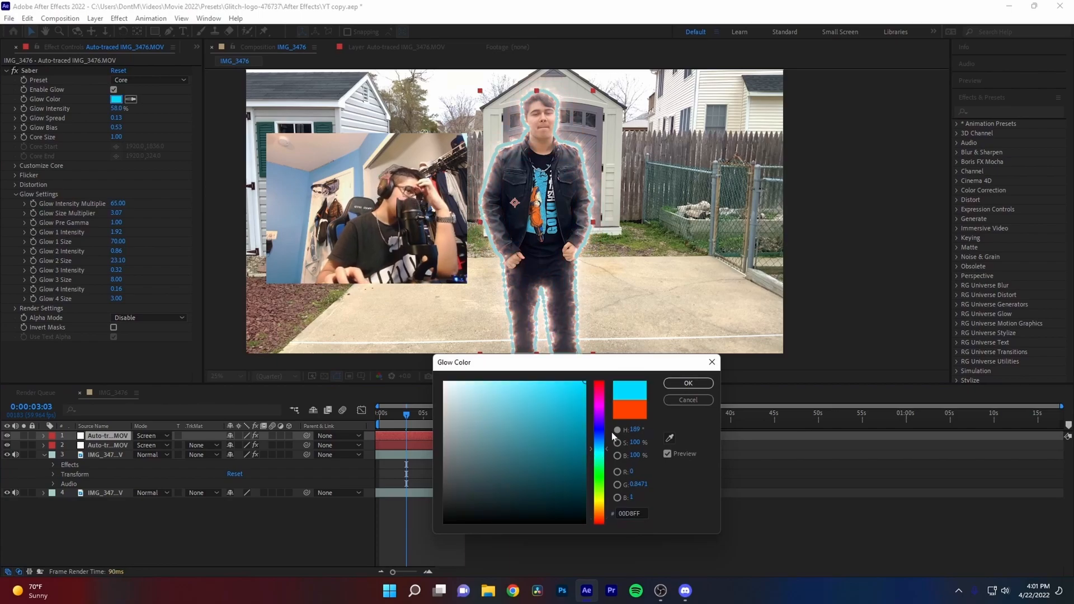
{"action": "left_click", "coordinate": [677, 386]}
Preview the combined orange and blue glows on the clip and examine the man's outline up close
{"action": "scroll", "coordinate": [535, 266], "scroll_direction": "up", "scroll_amount": 2}
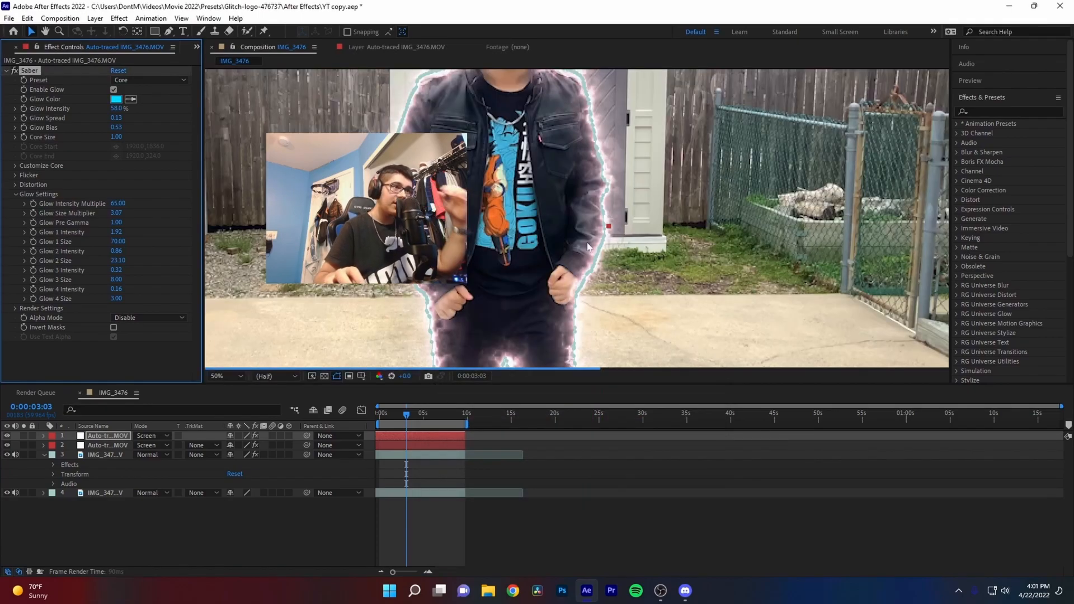
{"action": "key", "text": "v"}
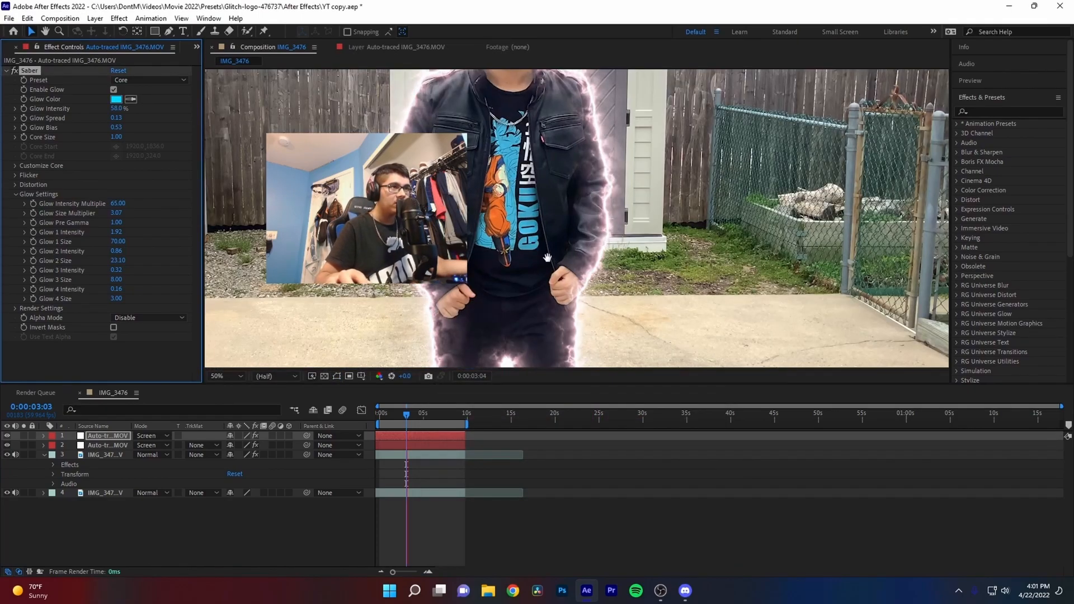
{"action": "scroll", "coordinate": [554, 259], "scroll_direction": "down", "scroll_amount": 2}
{"action": "key", "text": "space"}
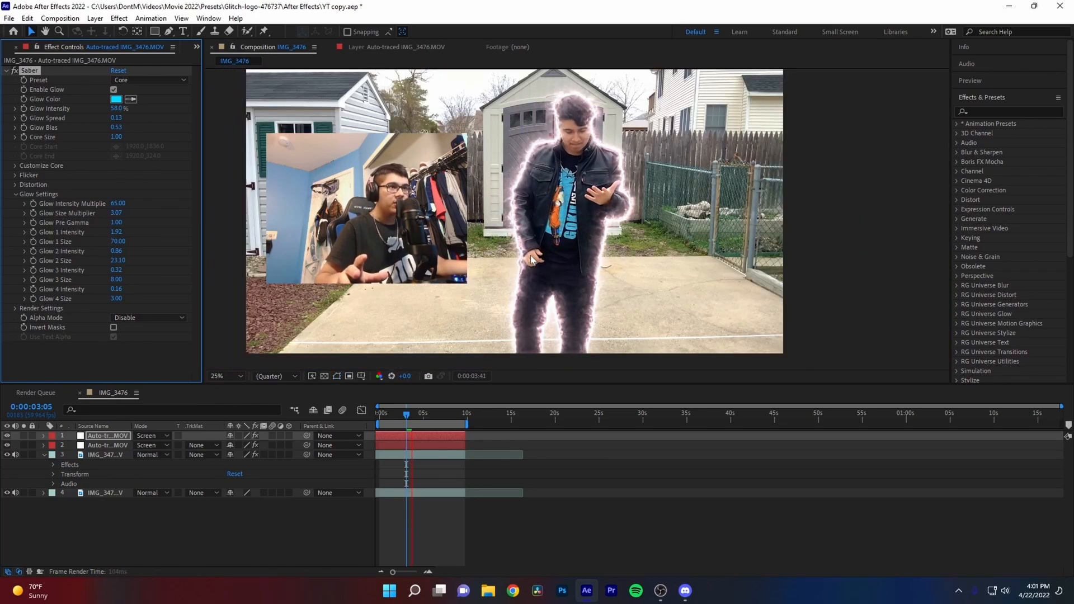
{"action": "key", "text": "space"}
{"action": "scroll", "coordinate": [542, 264], "scroll_direction": "up", "scroll_amount": 4}
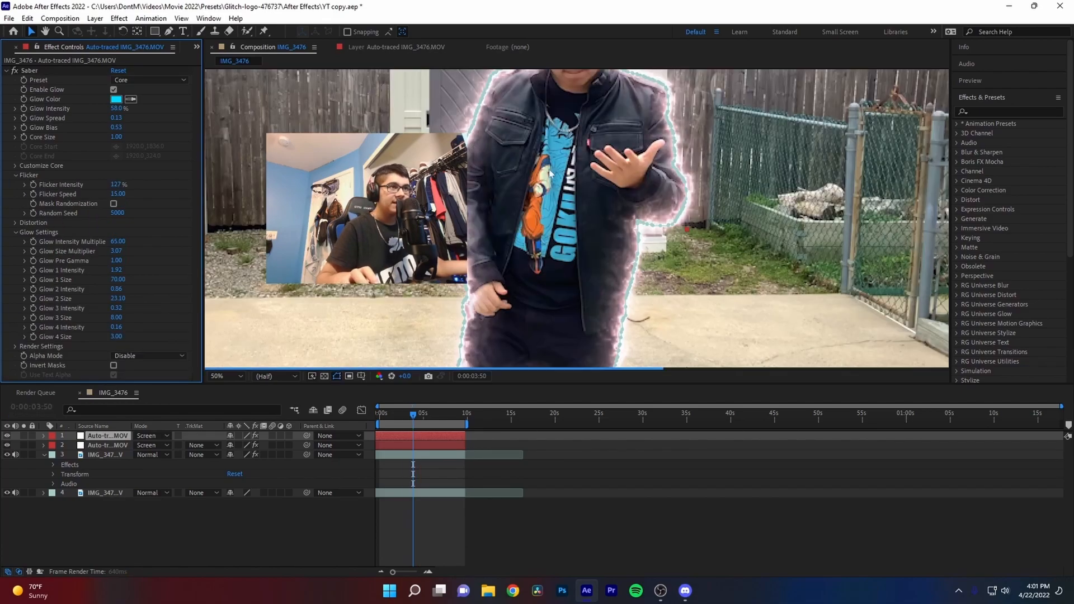
{"action": "left_click_drag", "start_coordinate": [527, 195], "coordinate": [520, 192]}
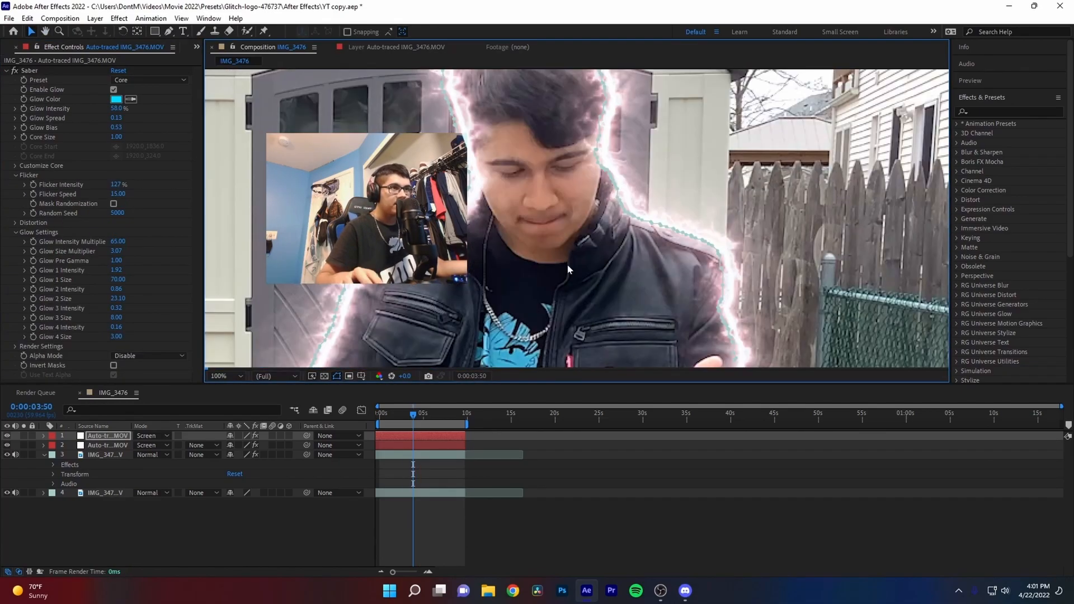
{"action": "scroll", "coordinate": [566, 264], "scroll_direction": "down", "scroll_amount": 4}
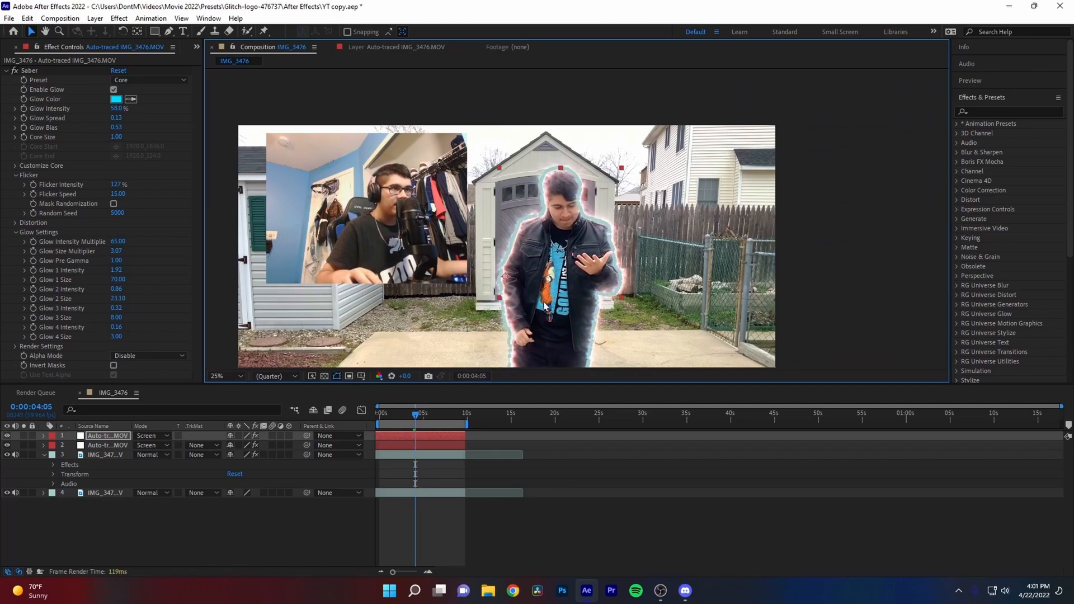
{"action": "left_click_drag", "start_coordinate": [561, 281], "coordinate": [559, 205]}
{"action": "key", "text": "space"}
Set the upper copy's Saber Glow Color to green and Flicker Intensity to 212%, previewing both changes on the clip
{"action": "left_click", "coordinate": [116, 99]}
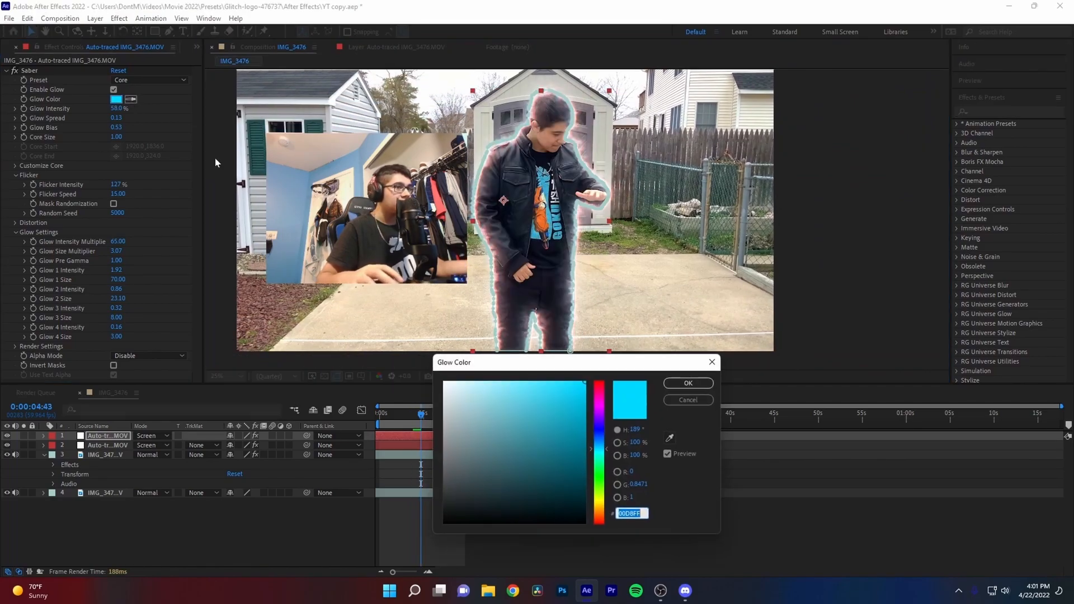
{"action": "left_click", "coordinate": [596, 471]}
{"action": "left_click", "coordinate": [687, 384]}
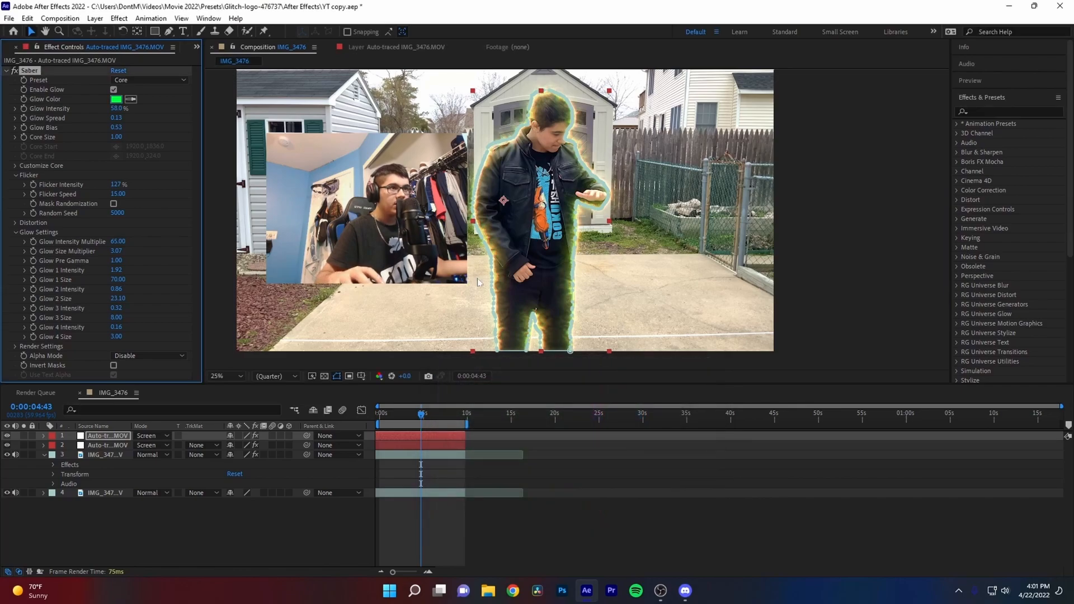
{"action": "key", "text": "space"}
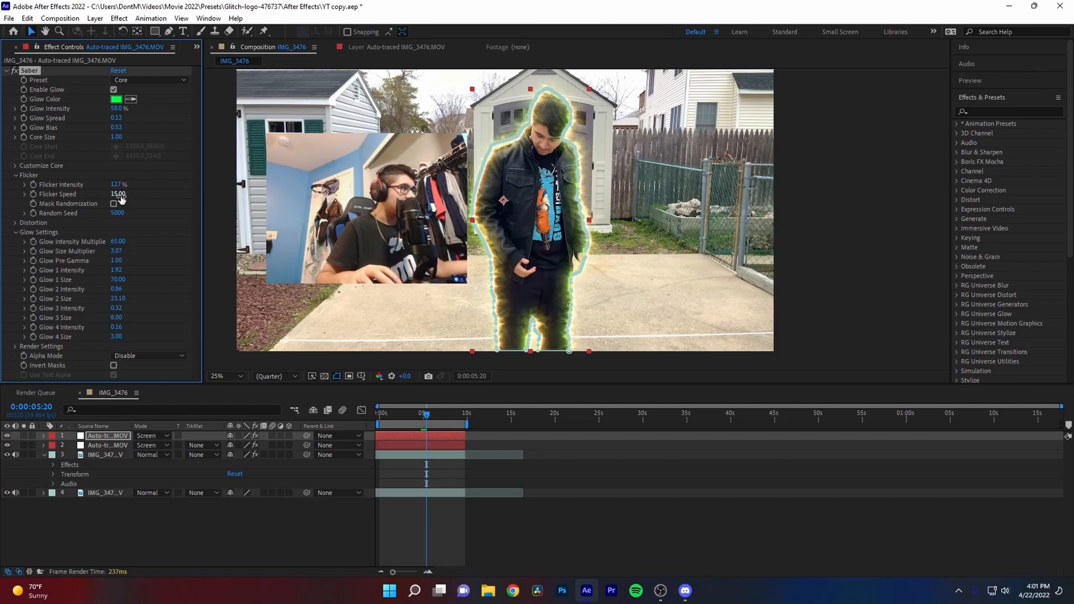
{"action": "left_click_drag", "start_coordinate": [163, 183], "coordinate": [164, 184]}
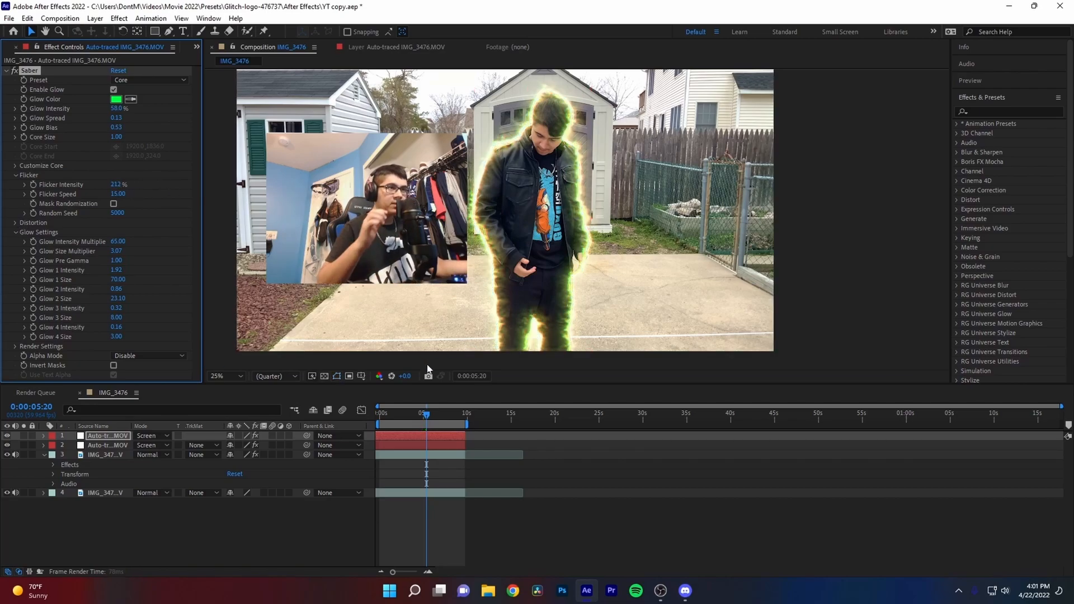
{"action": "key", "text": "space"}
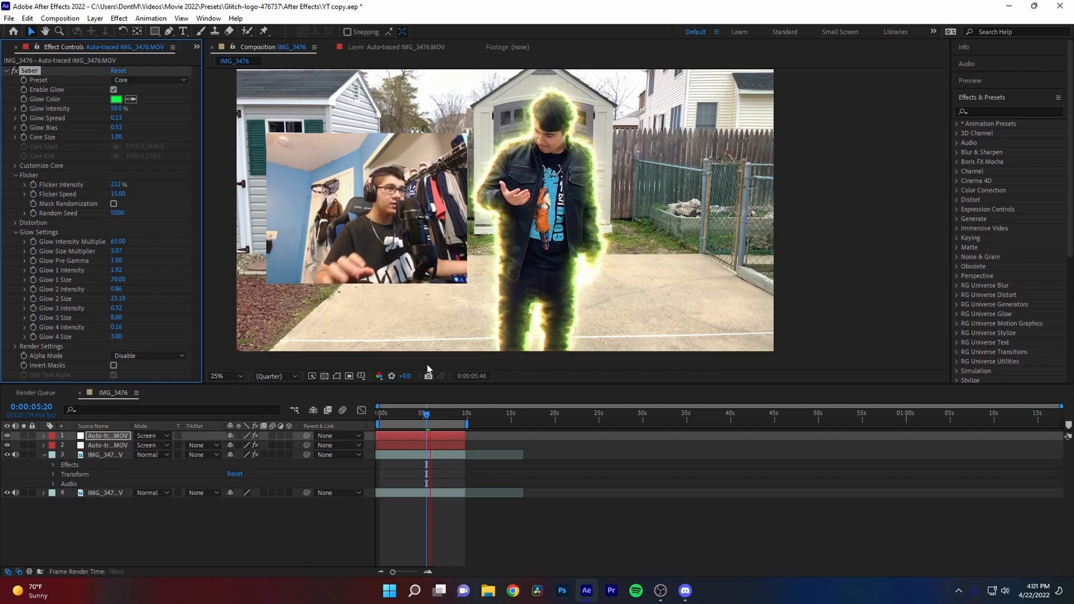
Duplicate the green auto-traced layer and set the new copy's Saber Glow Color to light blue 00DEFF
{"action": "left_click", "coordinate": [105, 437]}
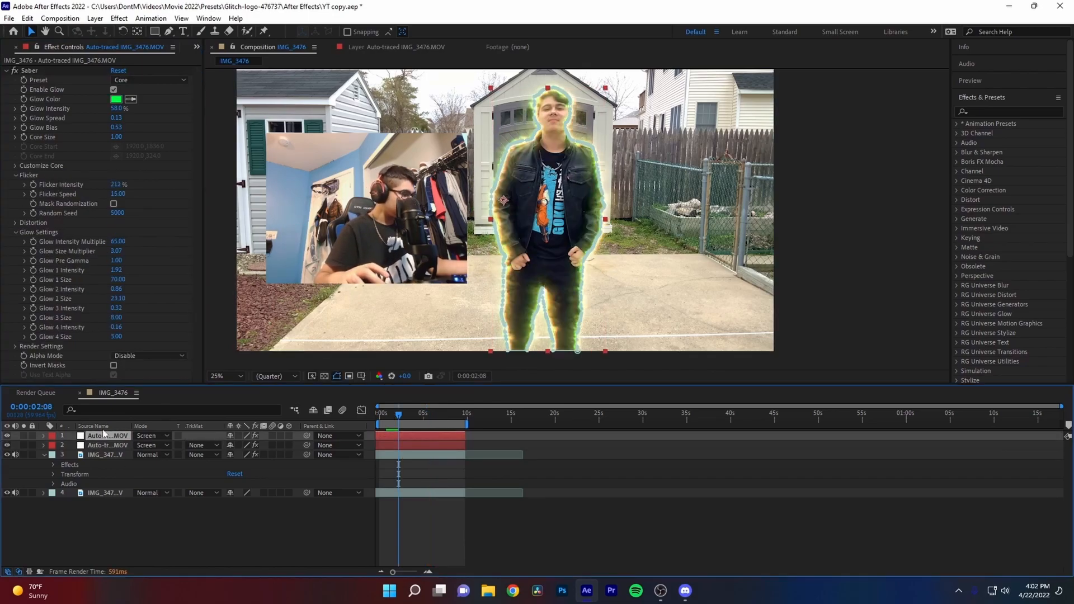
{"action": "key", "text": "ctrl+d"}
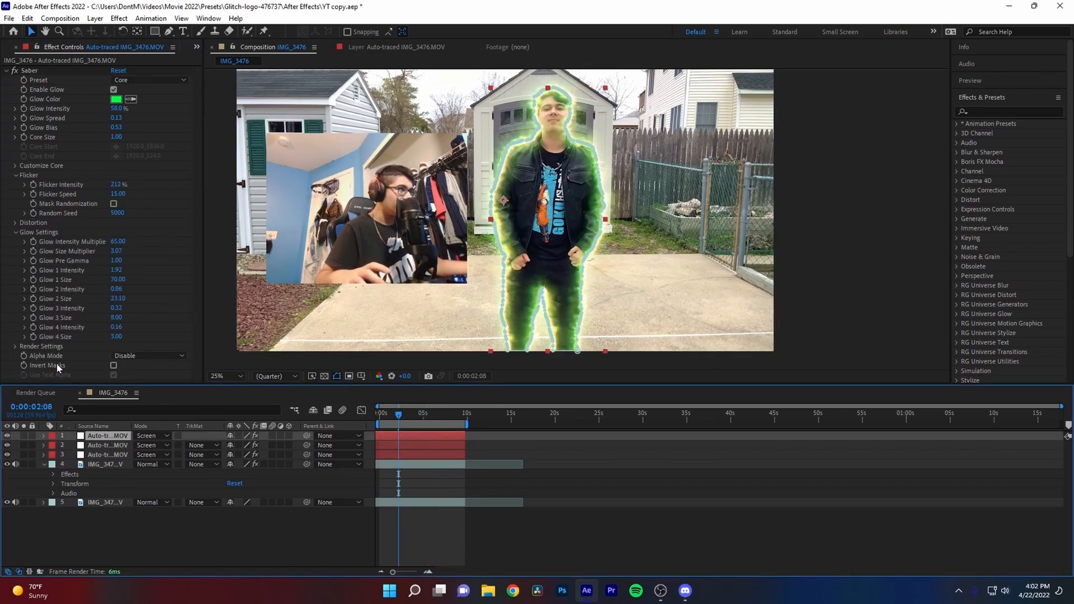
{"action": "left_click", "coordinate": [116, 99]}
{"action": "left_click", "coordinate": [600, 452]}
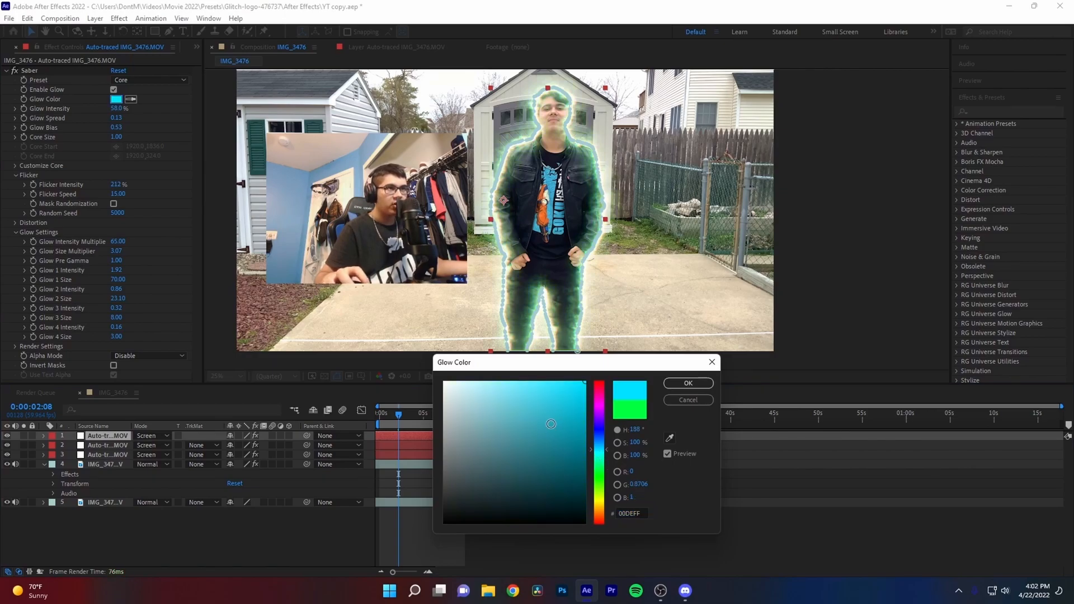
{"action": "left_click", "coordinate": [688, 383]}
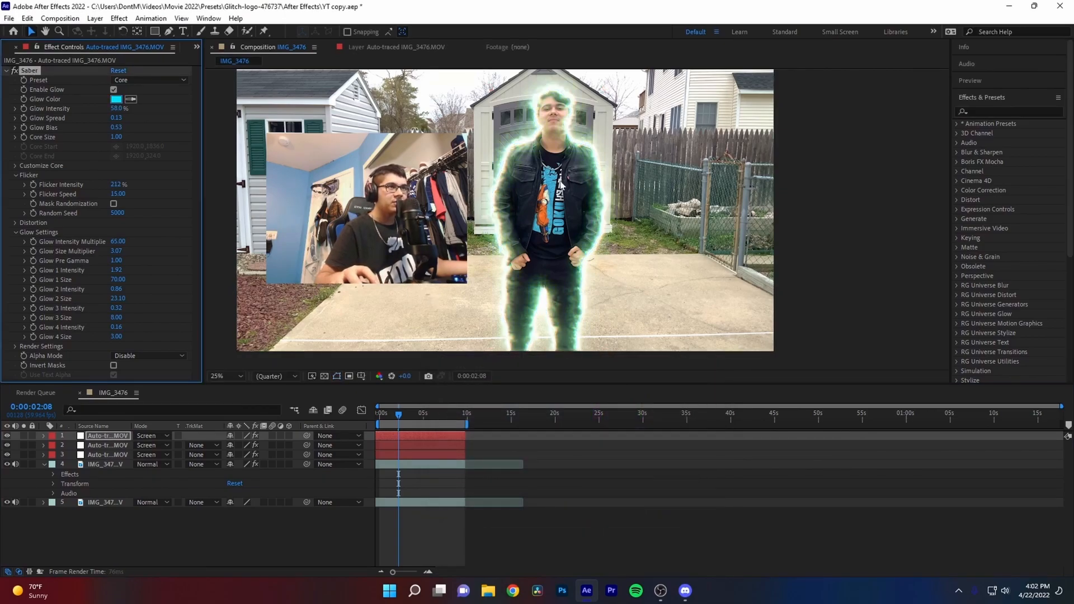
Preview the three stacked glows up close, and discard the changes to YT copy.aep while closing the project
{"action": "key", "text": "space"}
{"action": "scroll", "coordinate": [525, 148], "scroll_direction": "up", "scroll_amount": 2}
{"action": "left_click_drag", "start_coordinate": [468, 171], "coordinate": [468, 200]}
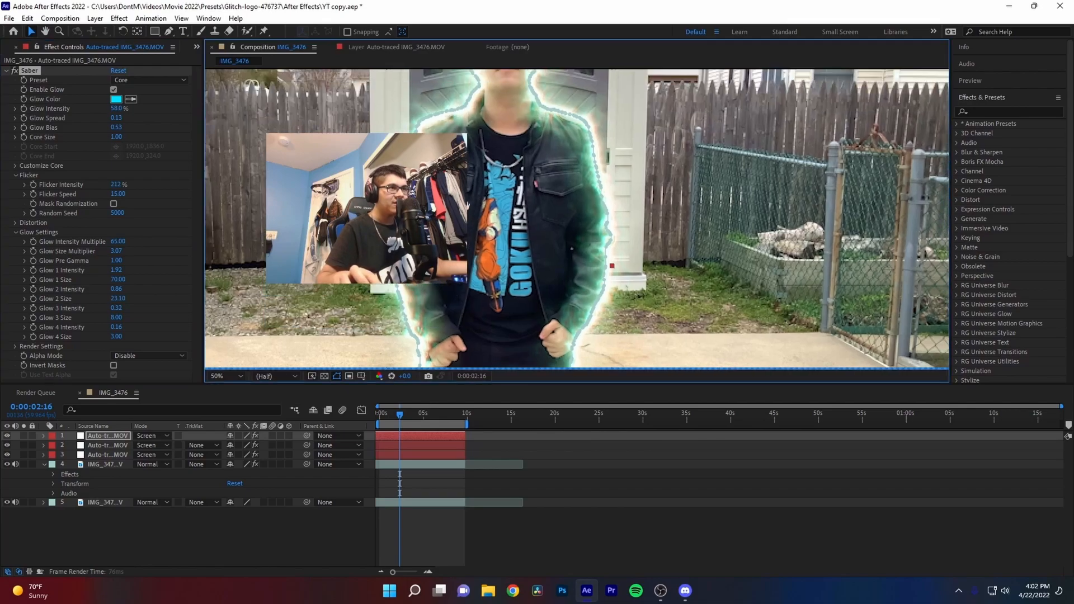
{"action": "scroll", "coordinate": [467, 200], "scroll_direction": "up", "scroll_amount": 2}
{"action": "scroll", "coordinate": [468, 200], "scroll_direction": "down", "scroll_amount": 2}
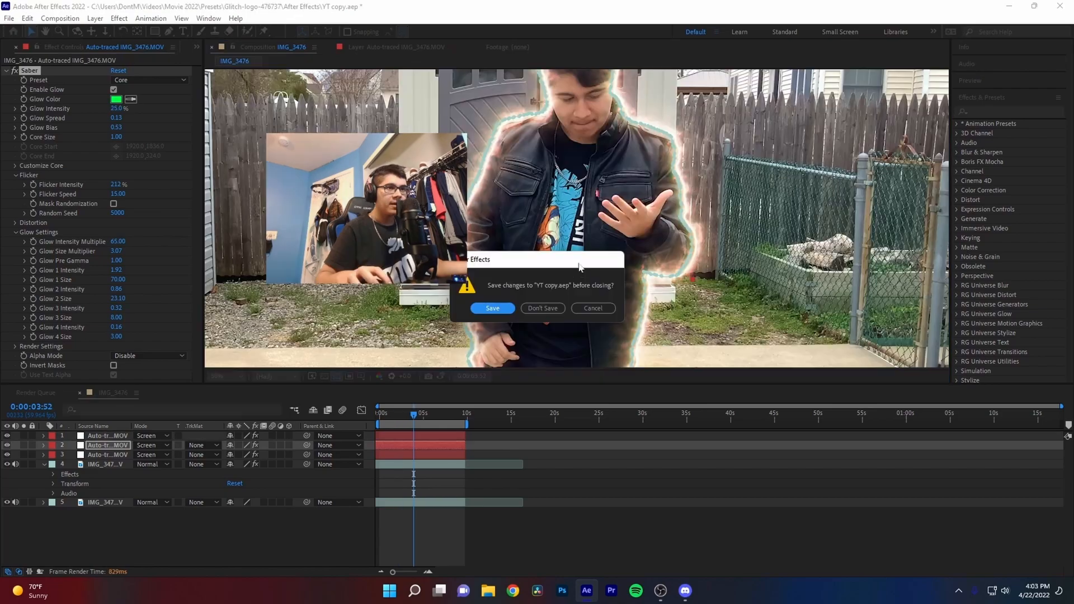
{"action": "left_click", "coordinate": [543, 311]}
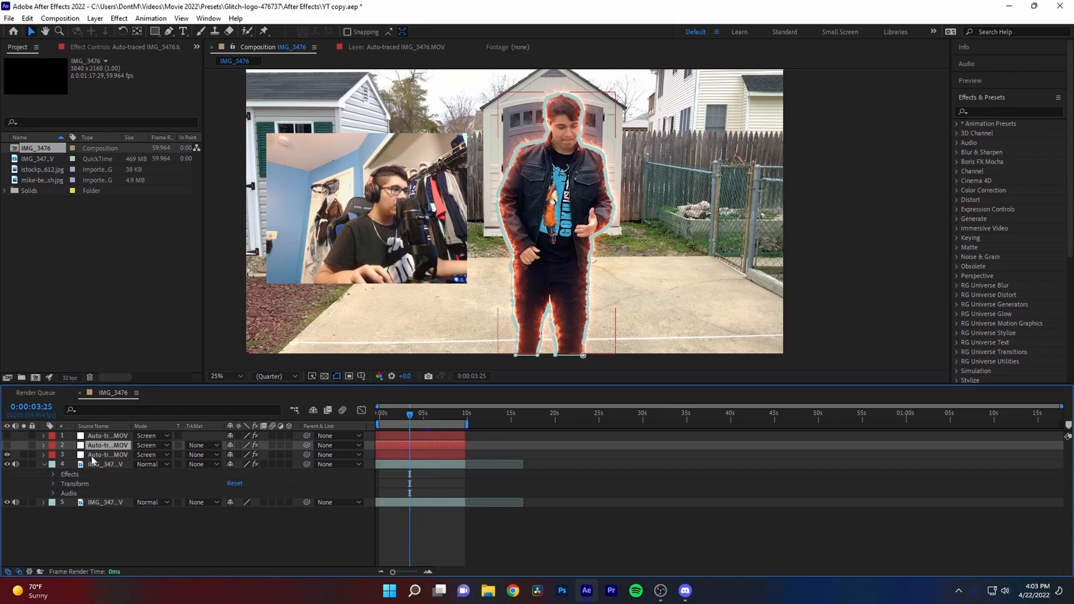
Make the two upper auto-traced layers visible and preview all three glows together on the clip
{"action": "left_click", "coordinate": [94, 455]}
{"action": "left_click_drag", "start_coordinate": [6, 447], "coordinate": [7, 436]}
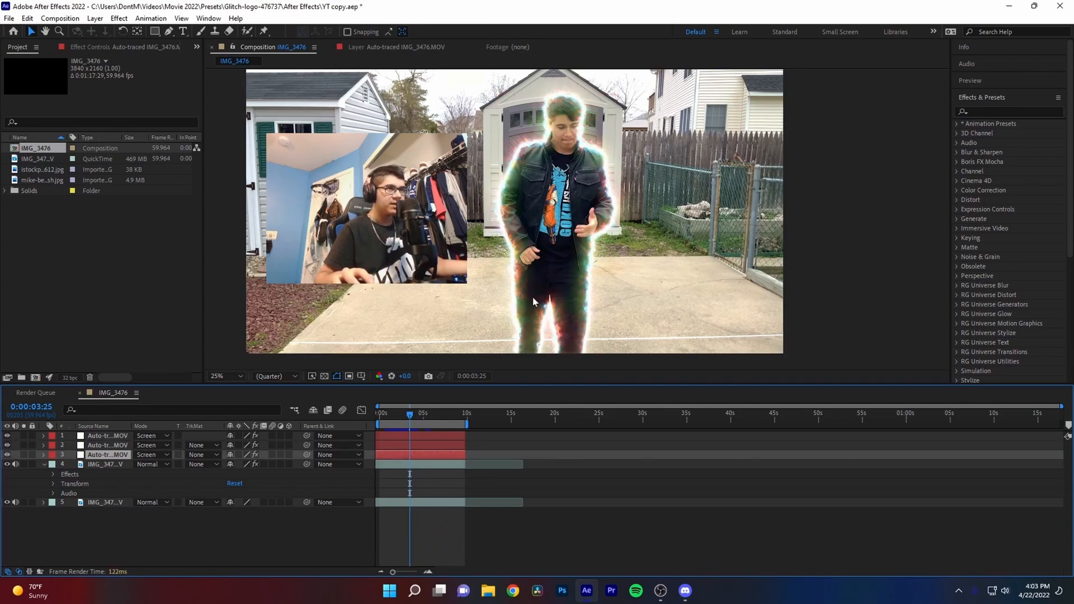
{"action": "key", "text": "space"}
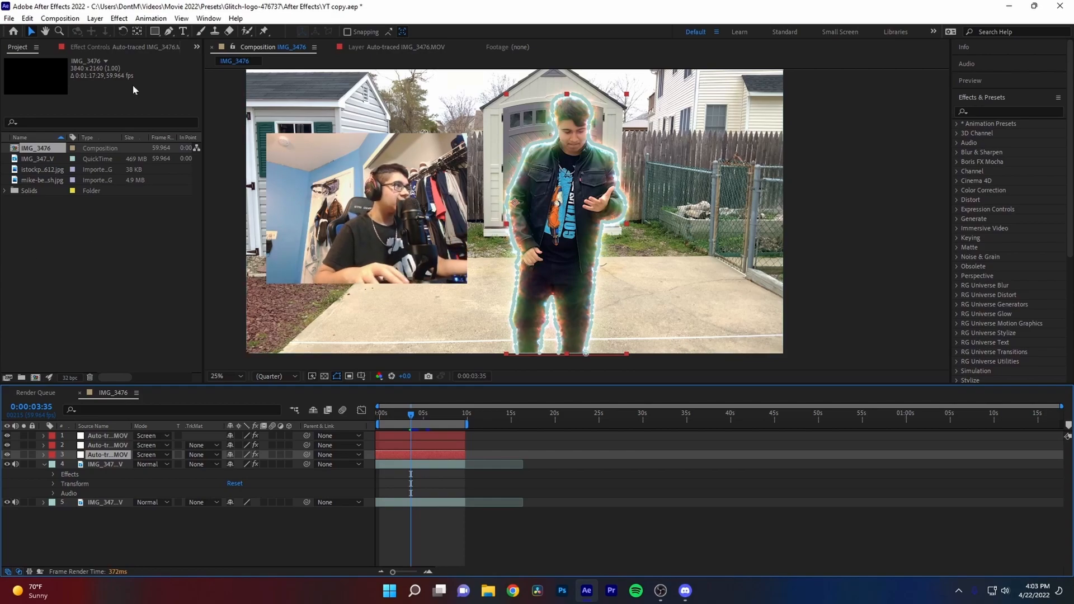
Show the Saber settings of the lowest auto-traced layer and look through its core, flicker and distortion values
{"action": "left_click", "coordinate": [126, 47]}
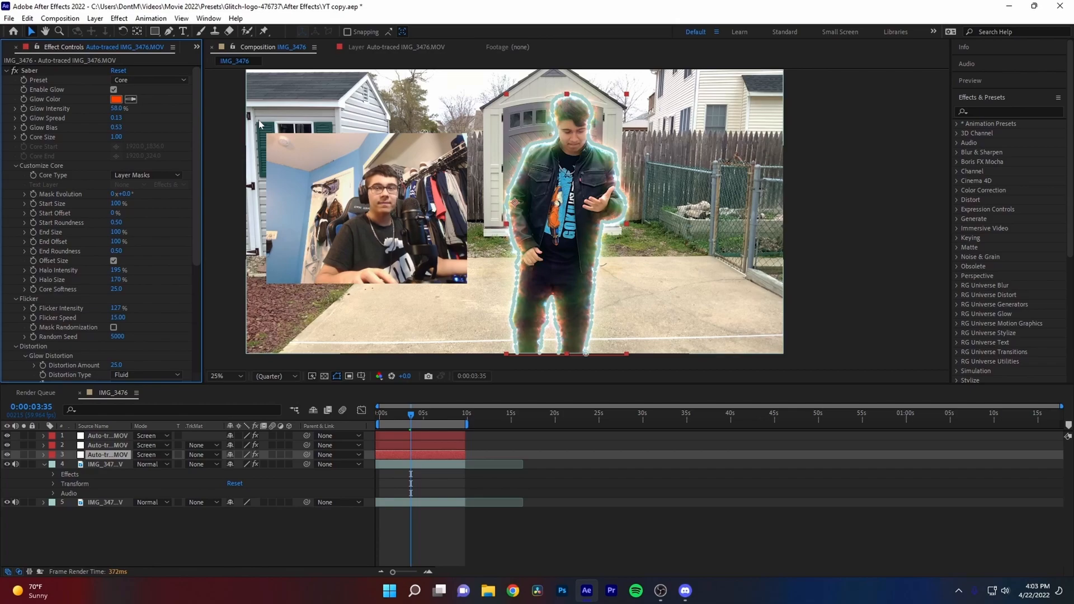
{"action": "scroll", "coordinate": [181, 149], "scroll_direction": "down", "scroll_amount": 6}
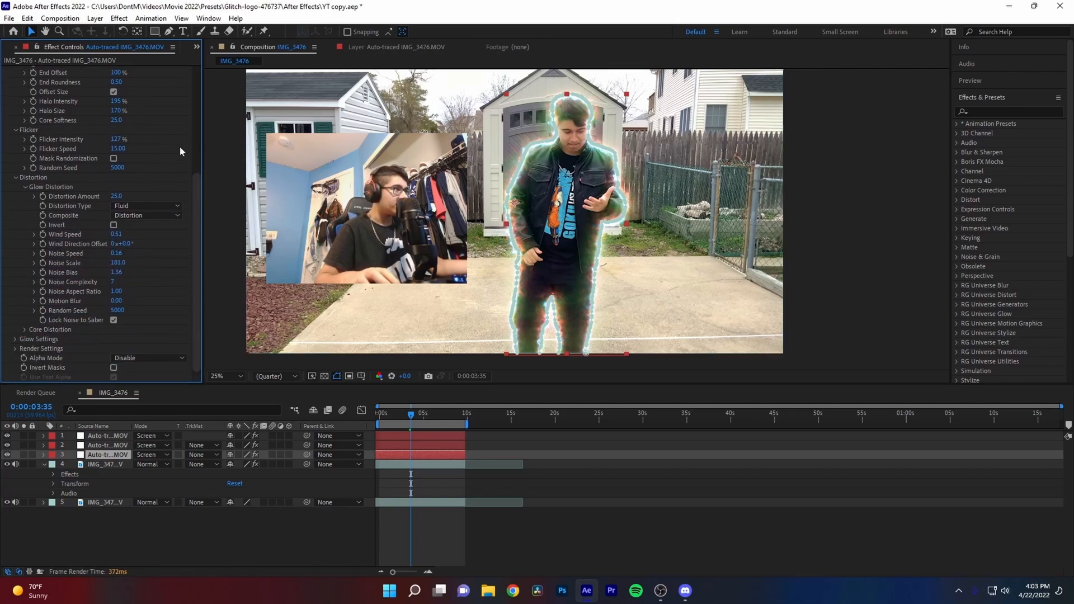
{"action": "scroll", "coordinate": [180, 148], "scroll_direction": "up", "scroll_amount": 6}
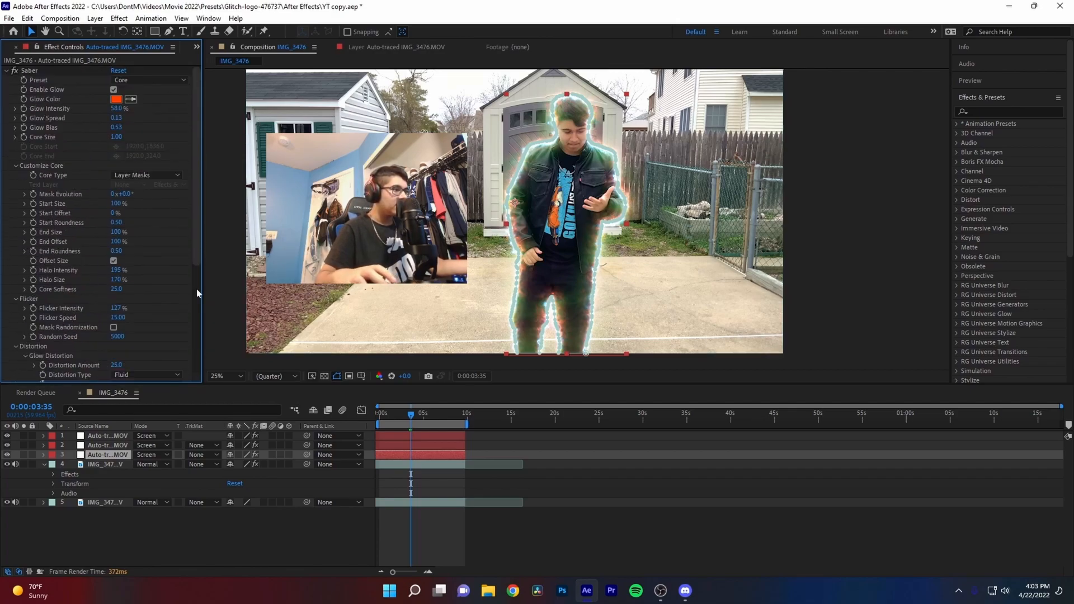
Compare the Saber presets and settings of the three auto-traced layers, and preview the stacked glows on the clip
{"action": "left_click", "coordinate": [96, 446]}
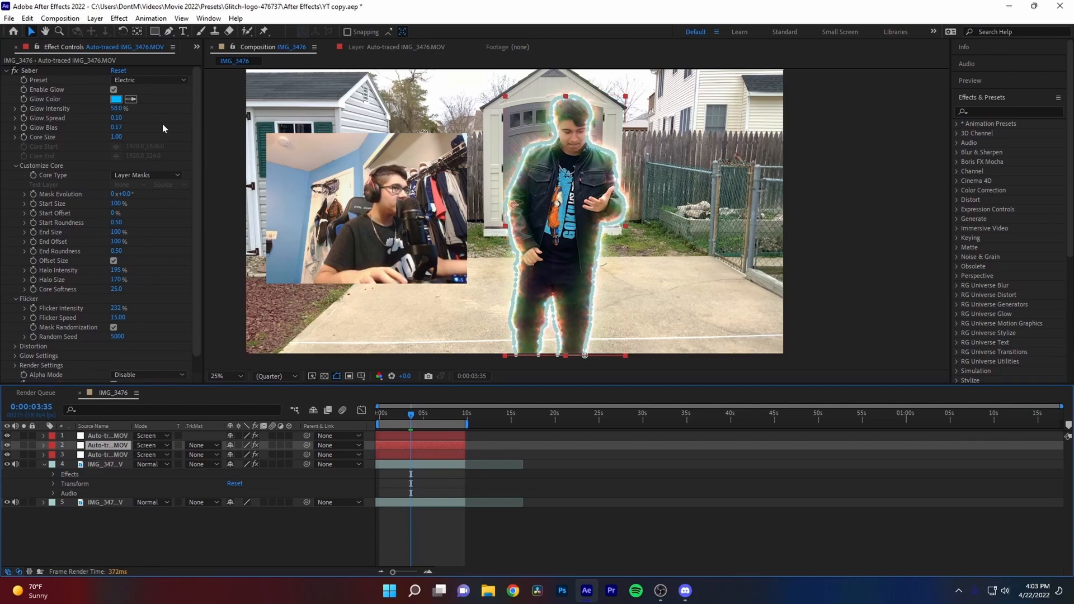
{"action": "left_click", "coordinate": [106, 455]}
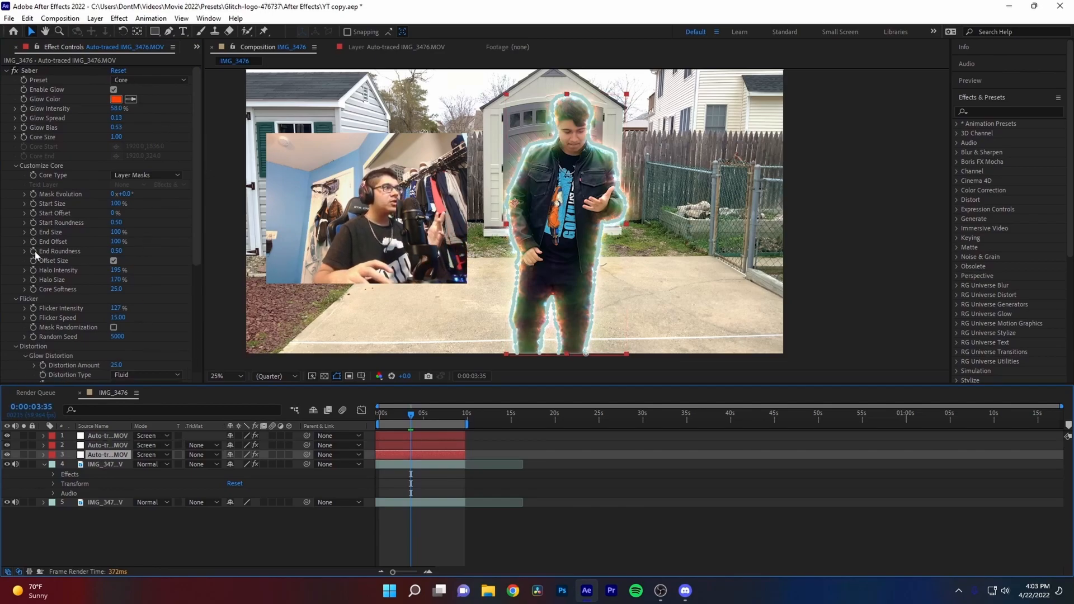
{"action": "left_click", "coordinate": [105, 446]}
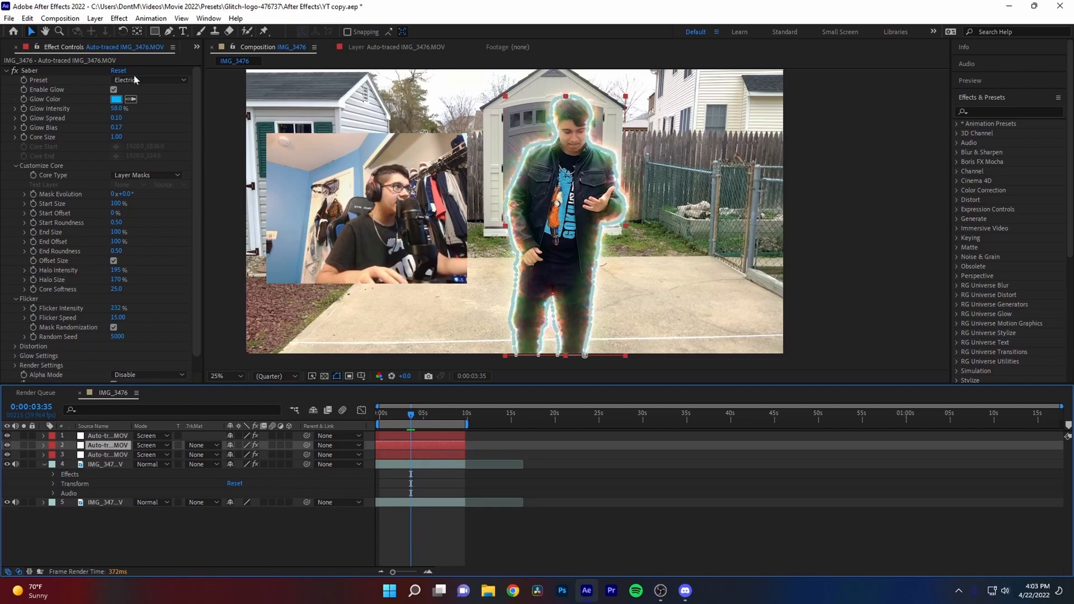
{"action": "left_click", "coordinate": [93, 425]}
{"action": "left_click", "coordinate": [106, 436]}
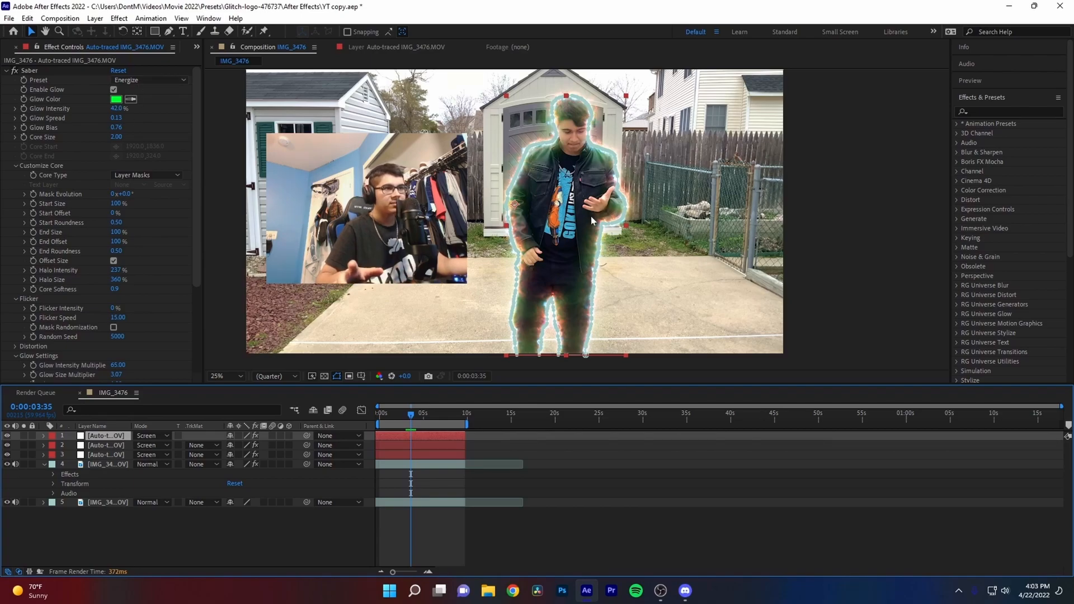
{"action": "left_click", "coordinate": [107, 455]}
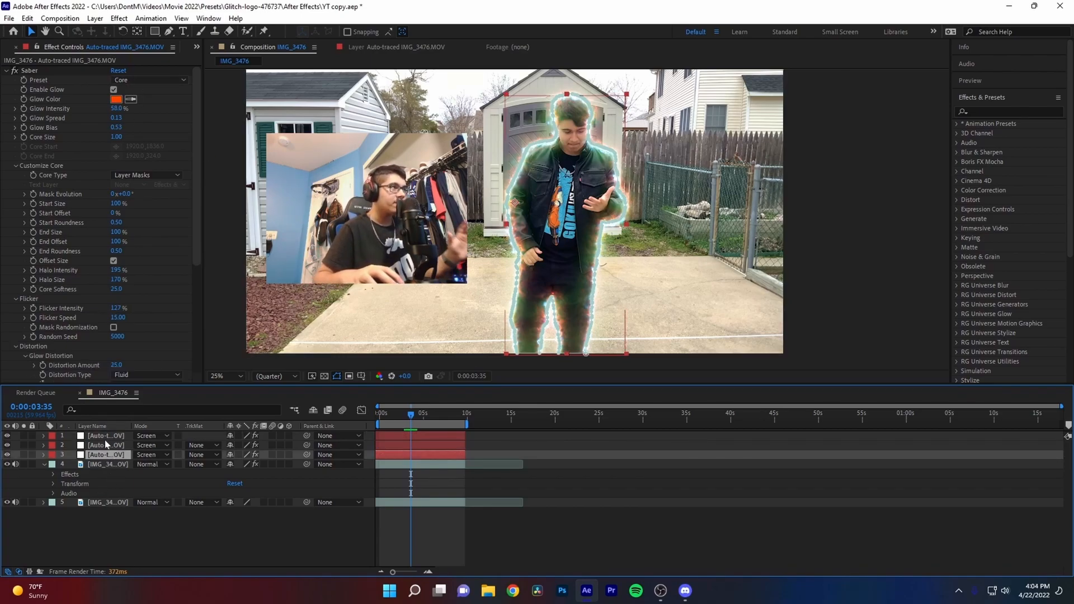
{"action": "left_click", "coordinate": [106, 445]}
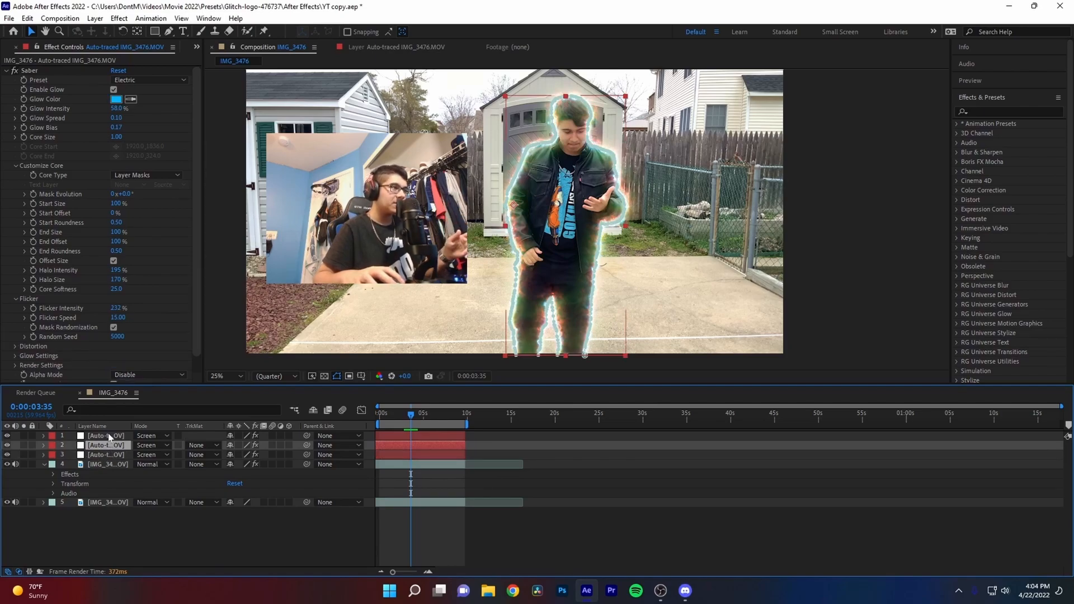
{"action": "left_click", "coordinate": [108, 437]}
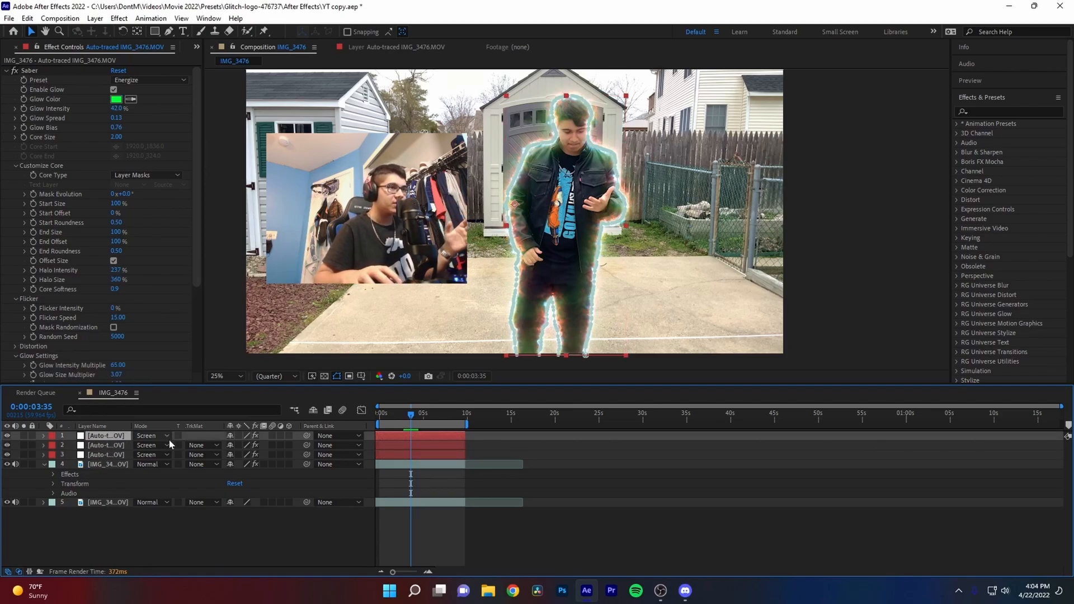
{"action": "key", "text": "space"}
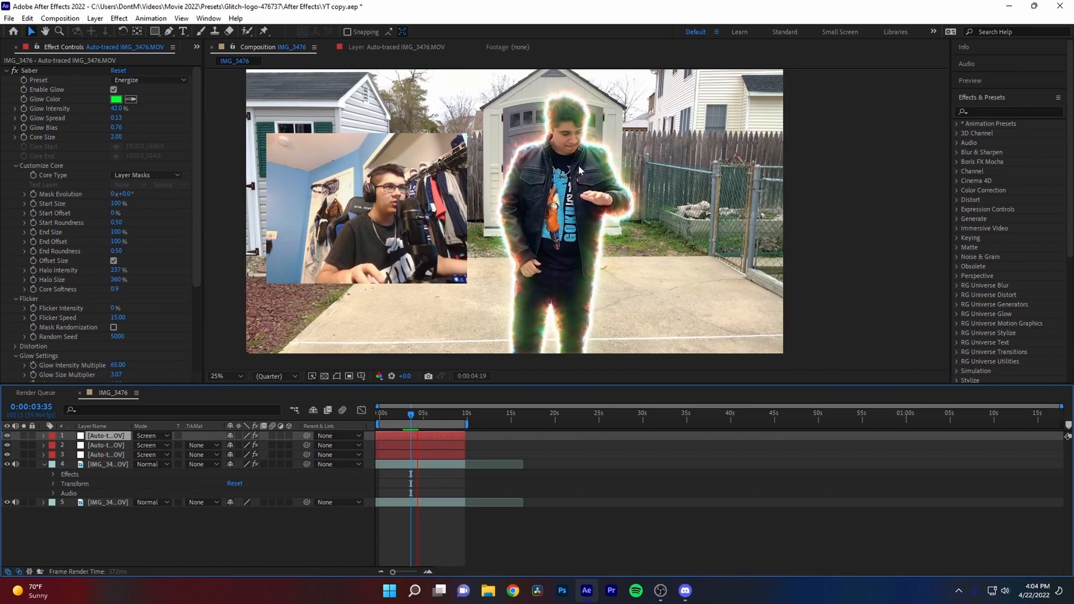
Compare the core, flicker and glow settings of the two upper auto-traced layers, and preview the three stacked glows on the clip
{"action": "left_click", "coordinate": [106, 445]}
{"action": "scroll", "coordinate": [49, 187], "scroll_direction": "down", "scroll_amount": 1}
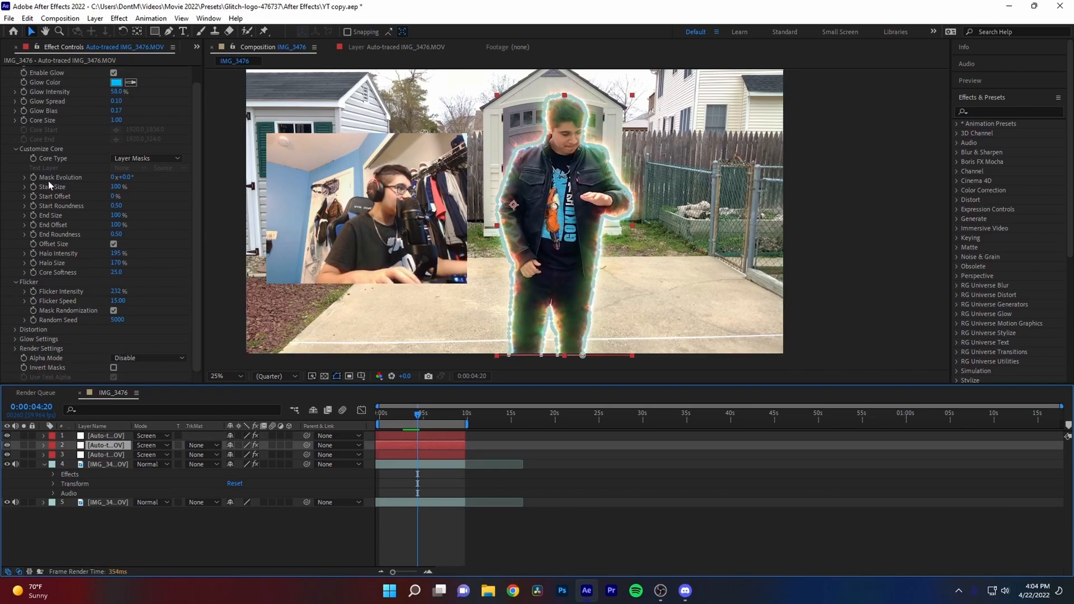
{"action": "left_click", "coordinate": [15, 330]}
{"action": "key", "text": "ctrl+Up"}
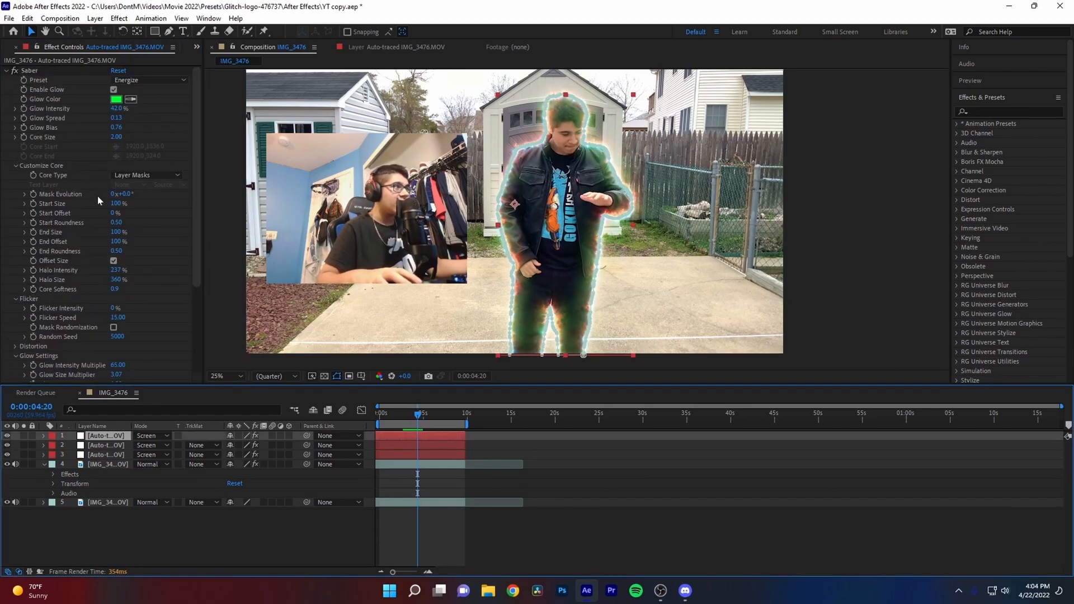
{"action": "scroll", "coordinate": [52, 199], "scroll_direction": "down", "scroll_amount": 3}
{"action": "key", "text": "space"}
{"action": "scroll", "coordinate": [50, 199], "scroll_direction": "up", "scroll_amount": 3}
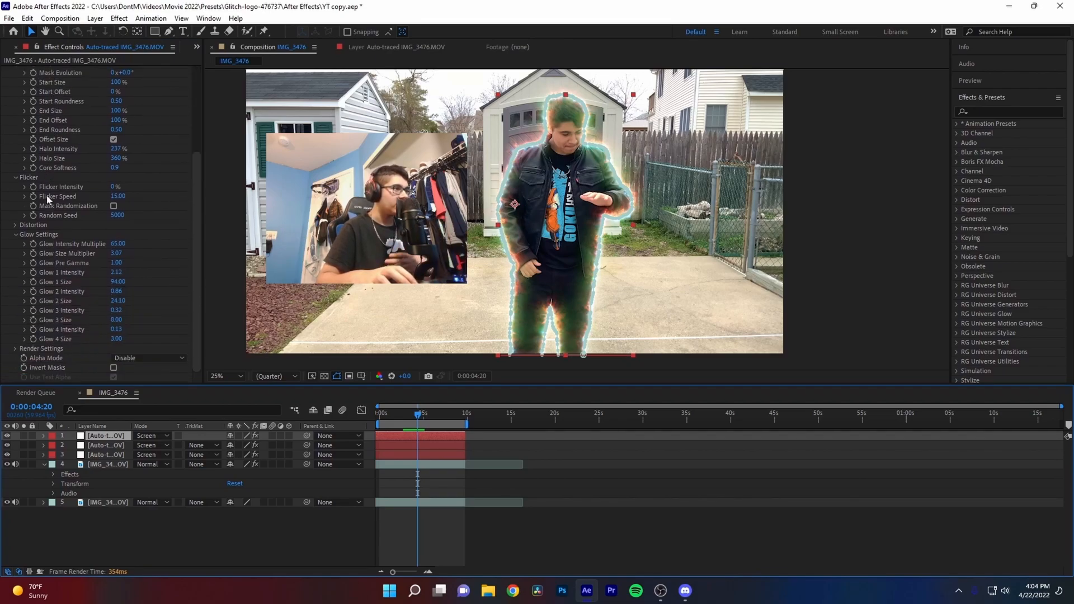
{"action": "key", "text": "space"}
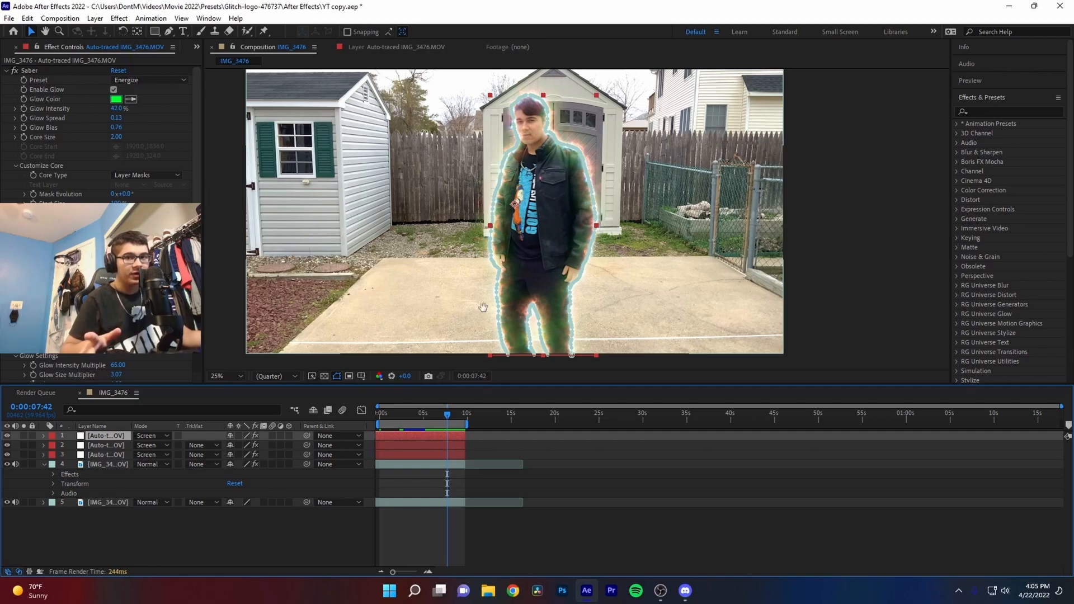
{"action": "key", "text": "space"}
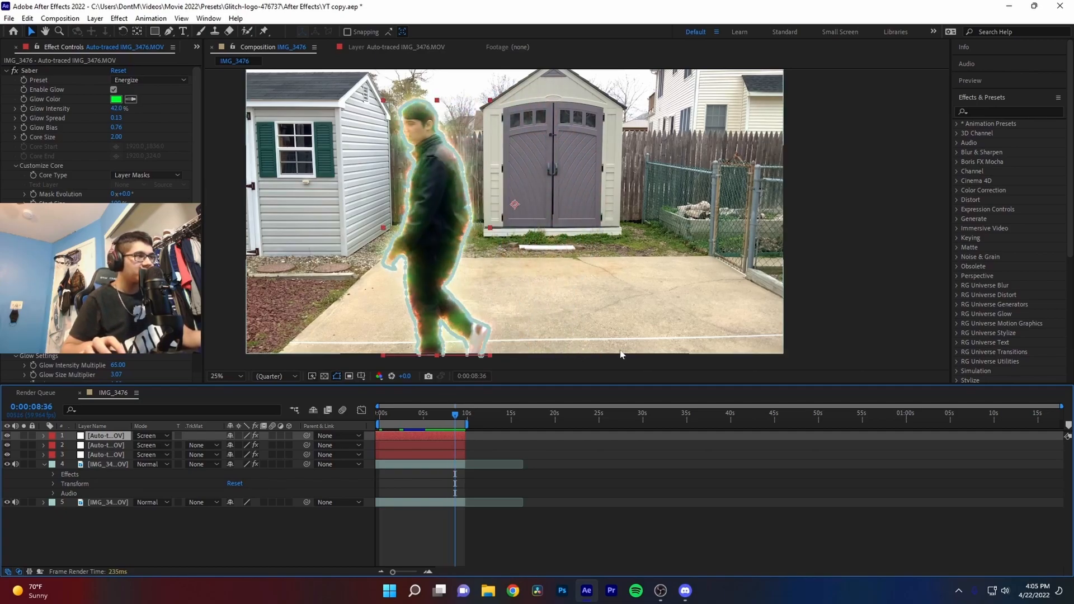
Hide the top auto-traced layer and preview the clip with only the two lower glows
{"action": "left_click", "coordinate": [7, 436]}
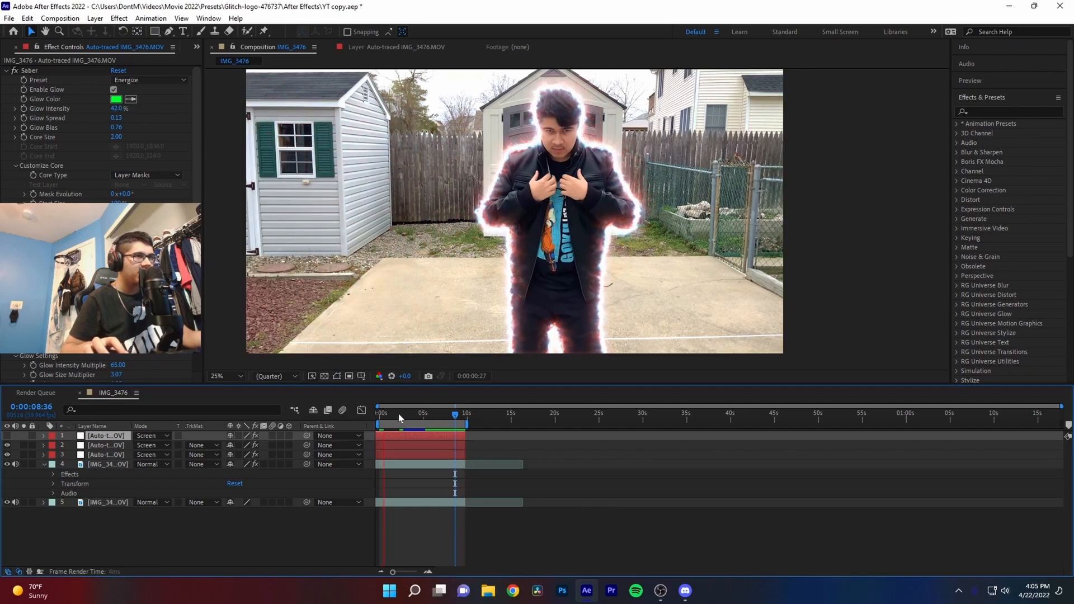
{"action": "left_click", "coordinate": [111, 447]}
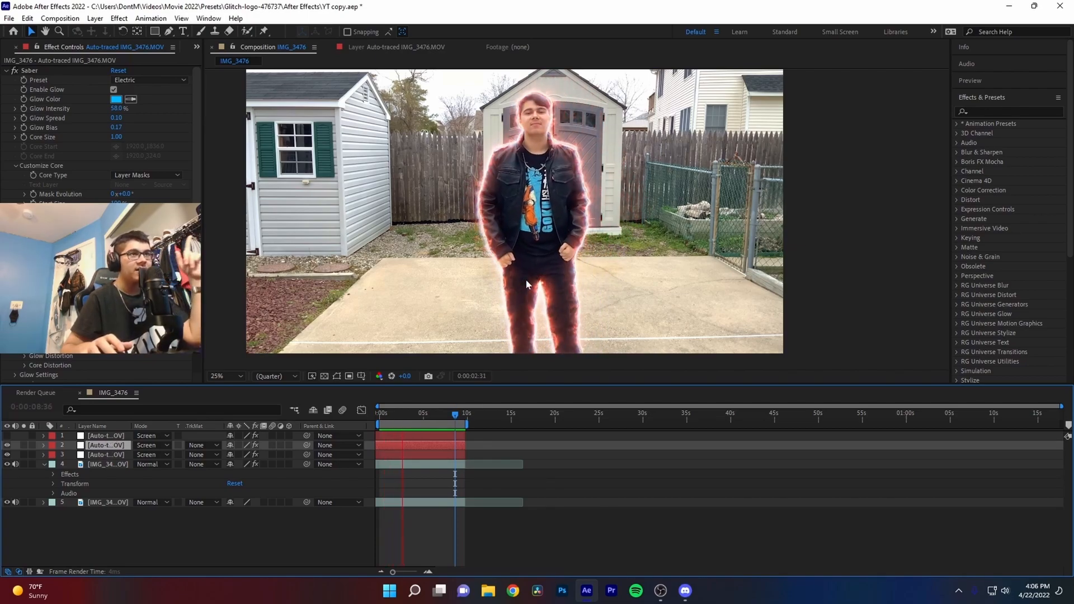
{"action": "key", "text": "space"}
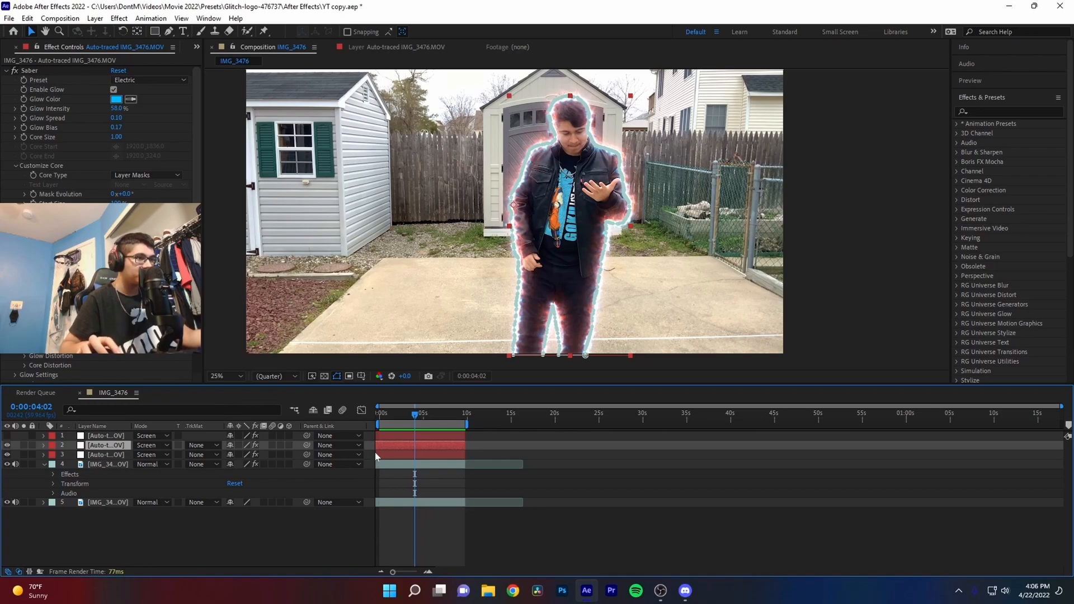
Make the top auto-traced layer visible, hide the middle one, and preview the green Energize glow together with the lowest glow
{"action": "left_click", "coordinate": [98, 437]}
{"action": "left_click", "coordinate": [7, 435]}
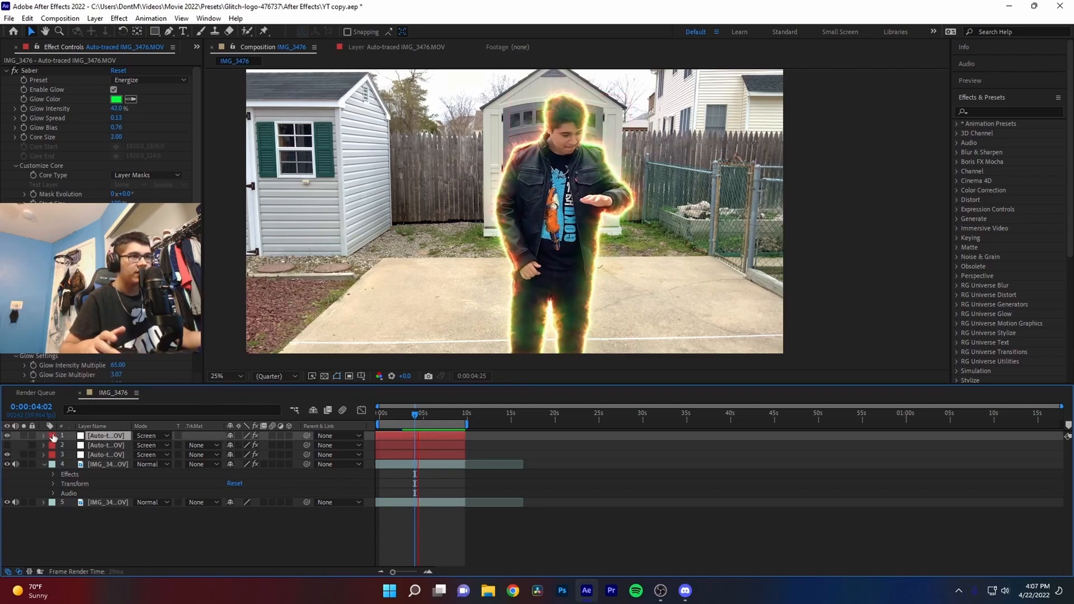
{"action": "key", "text": "space"}
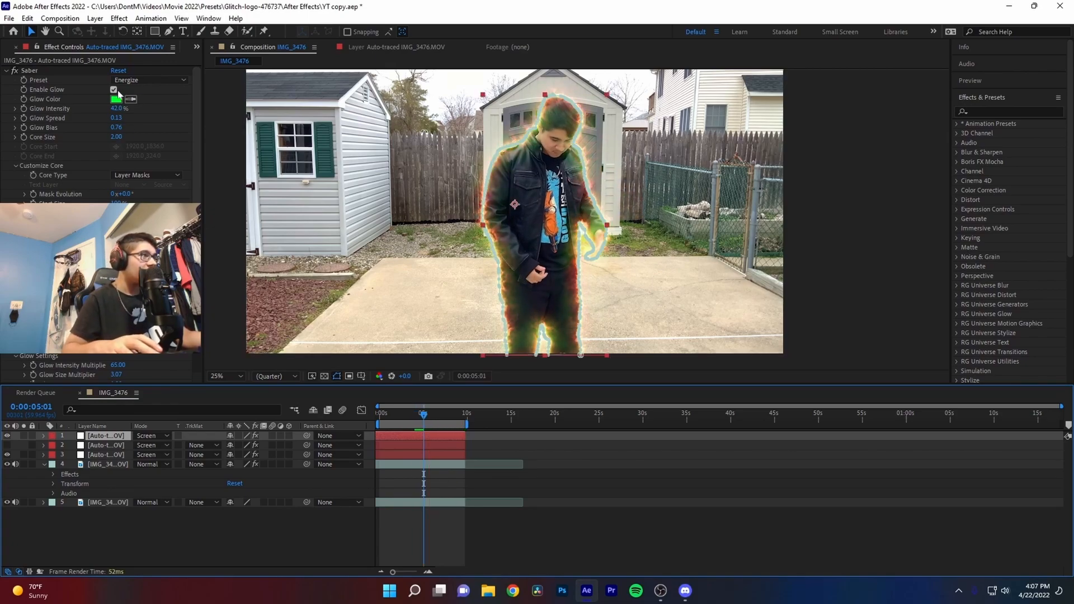
{"action": "scroll", "coordinate": [101, 134], "scroll_direction": "down", "scroll_amount": 3}
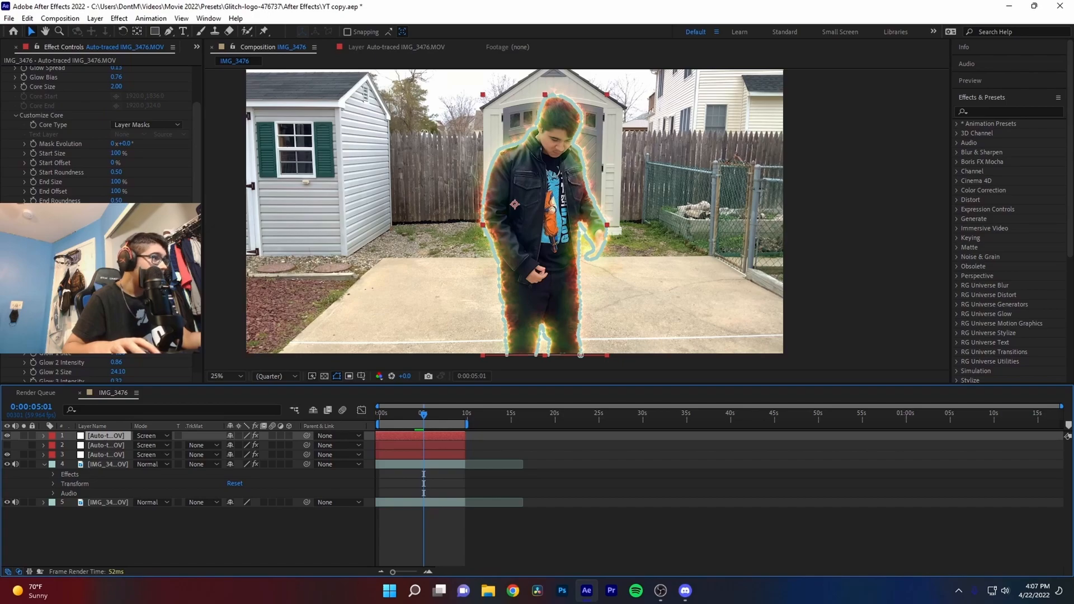
{"action": "key", "text": "space"}
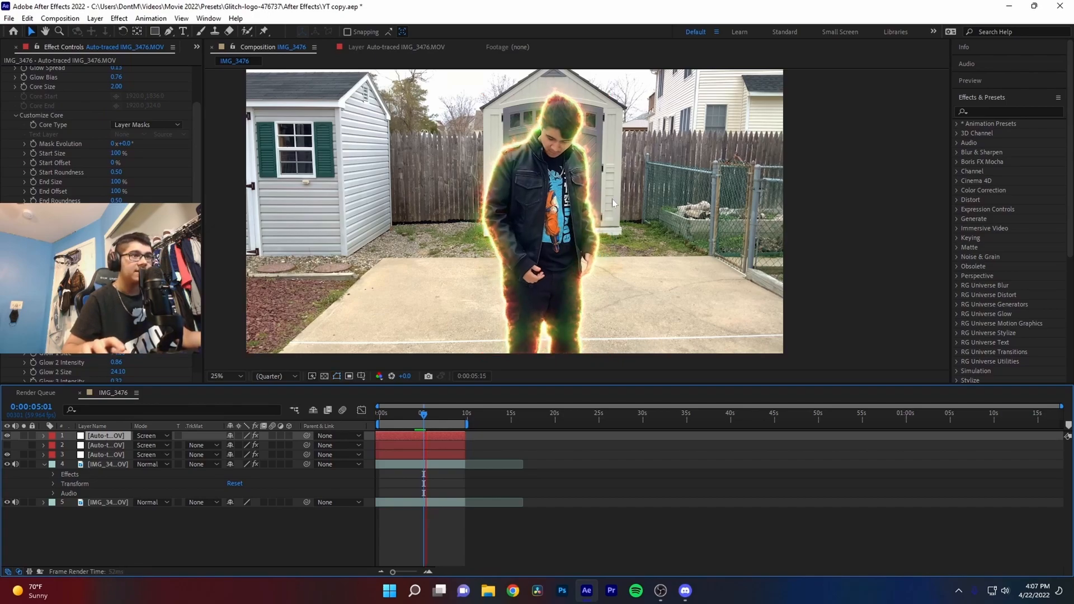
{"action": "key", "text": "space"}
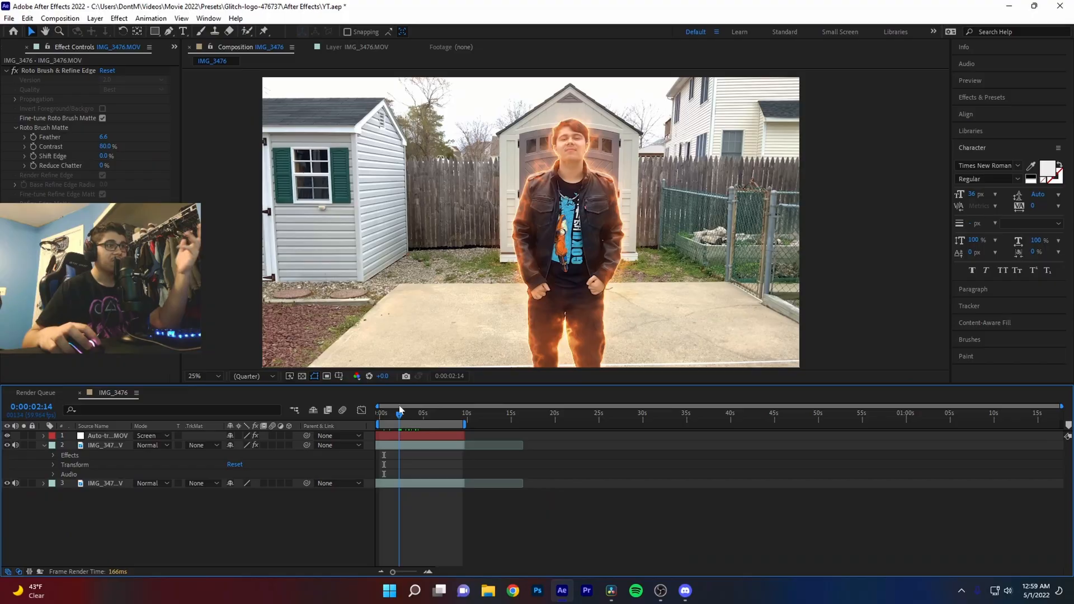
Look through the Saber preset list and the Fractal core and distortion settings of the auto-traced layer in YT.aep, and preview its orange glow
{"action": "left_click", "coordinate": [445, 327]}
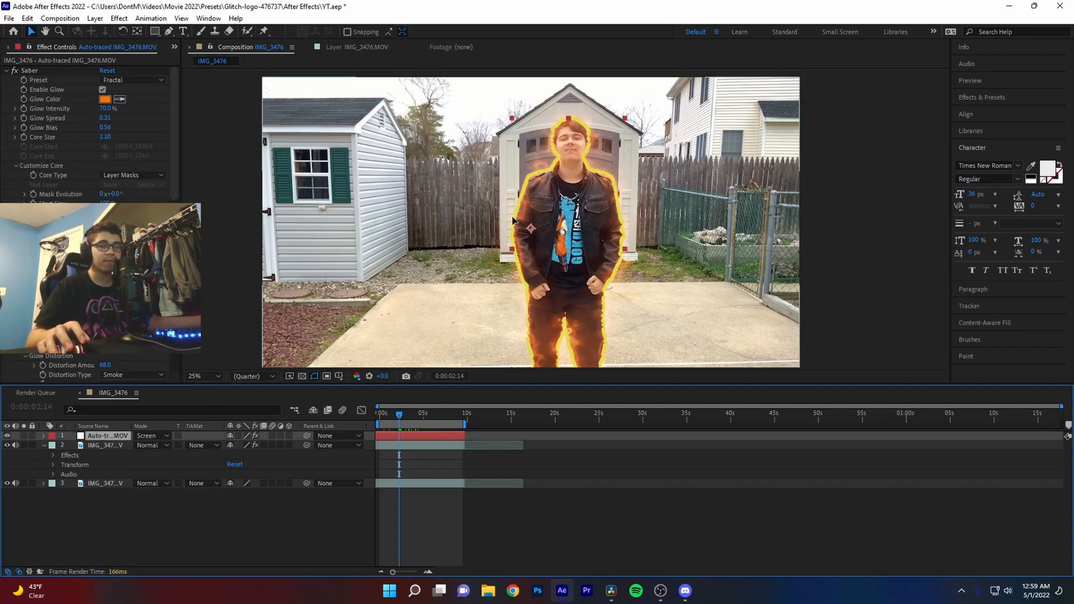
{"action": "left_click", "coordinate": [116, 81]}
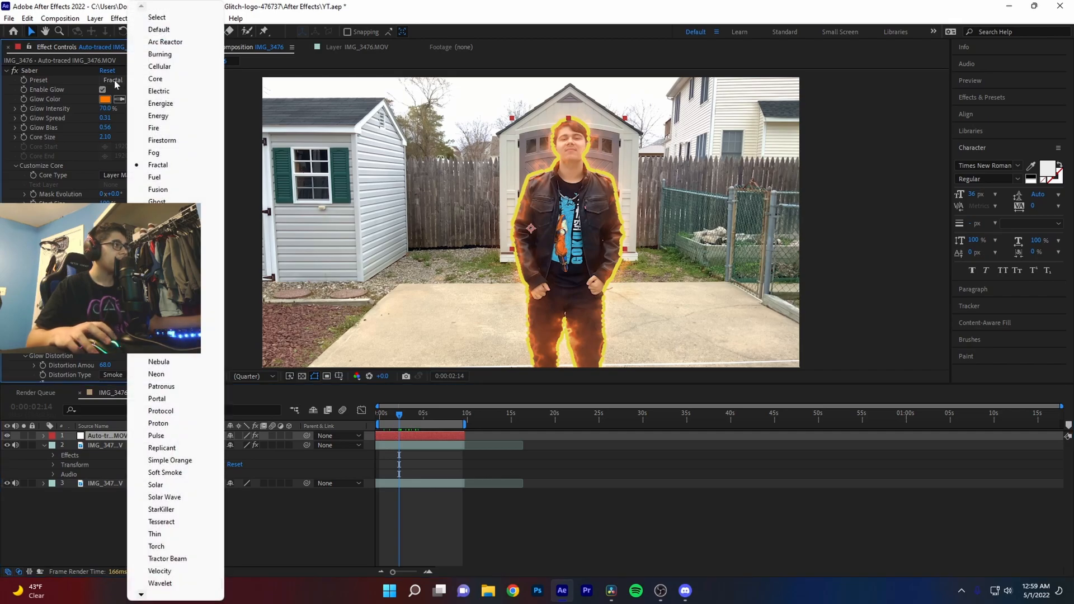
{"action": "left_click", "coordinate": [73, 70]}
{"action": "left_click", "coordinate": [111, 82]}
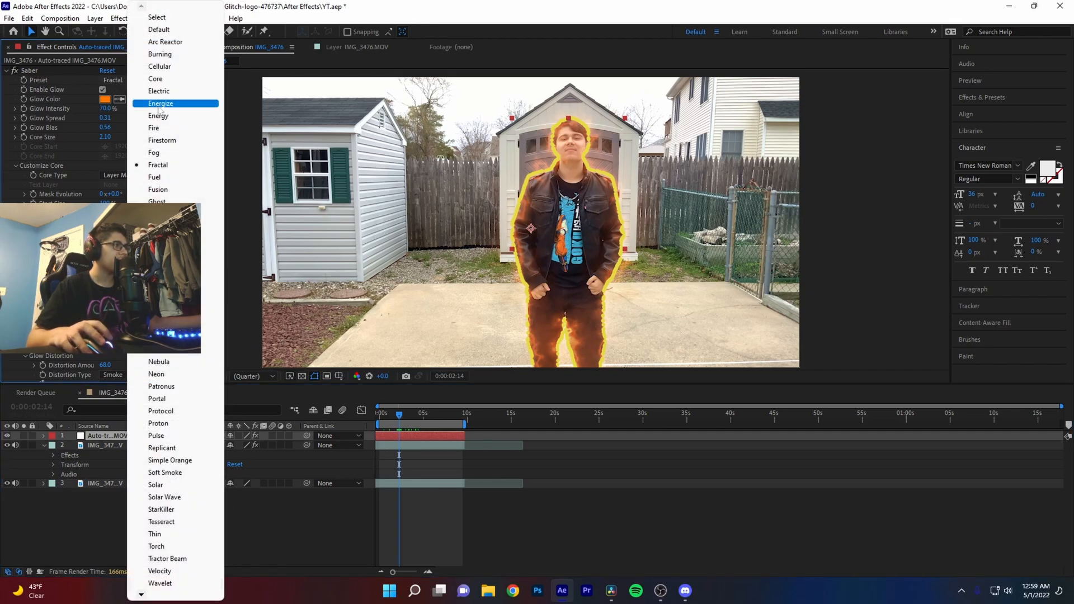
{"action": "left_click", "coordinate": [67, 62]}
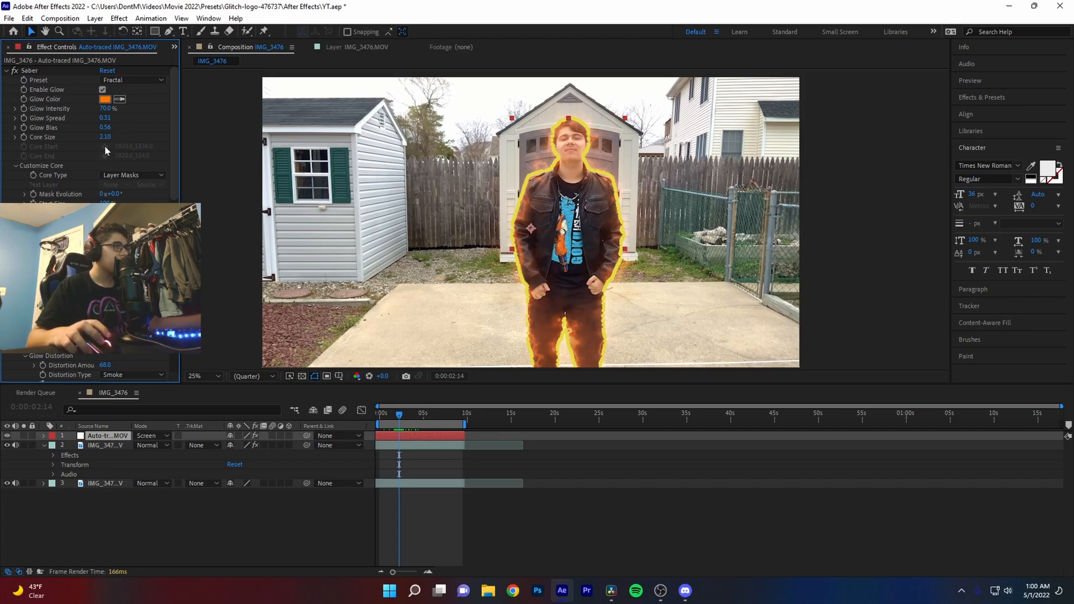
{"action": "scroll", "coordinate": [90, 134], "scroll_direction": "down", "scroll_amount": 3}
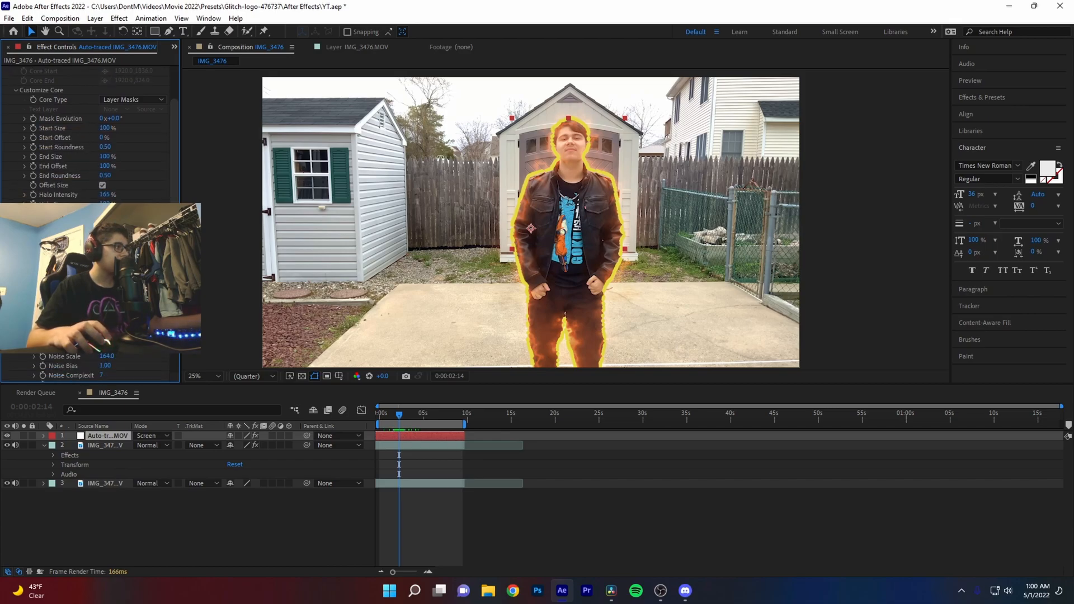
{"action": "key", "text": "space"}
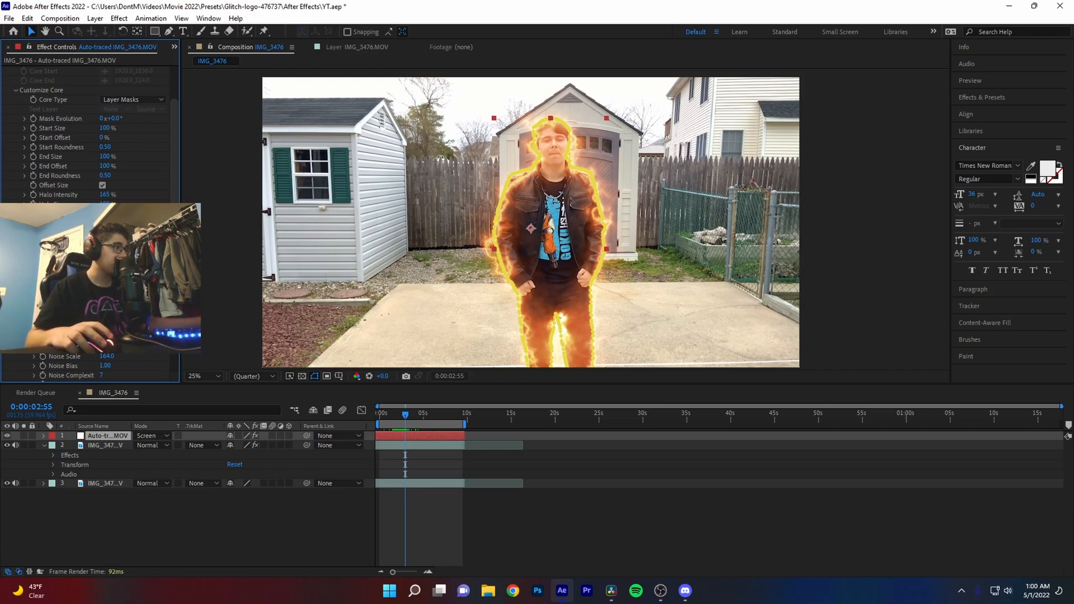
{"action": "key", "text": "space"}
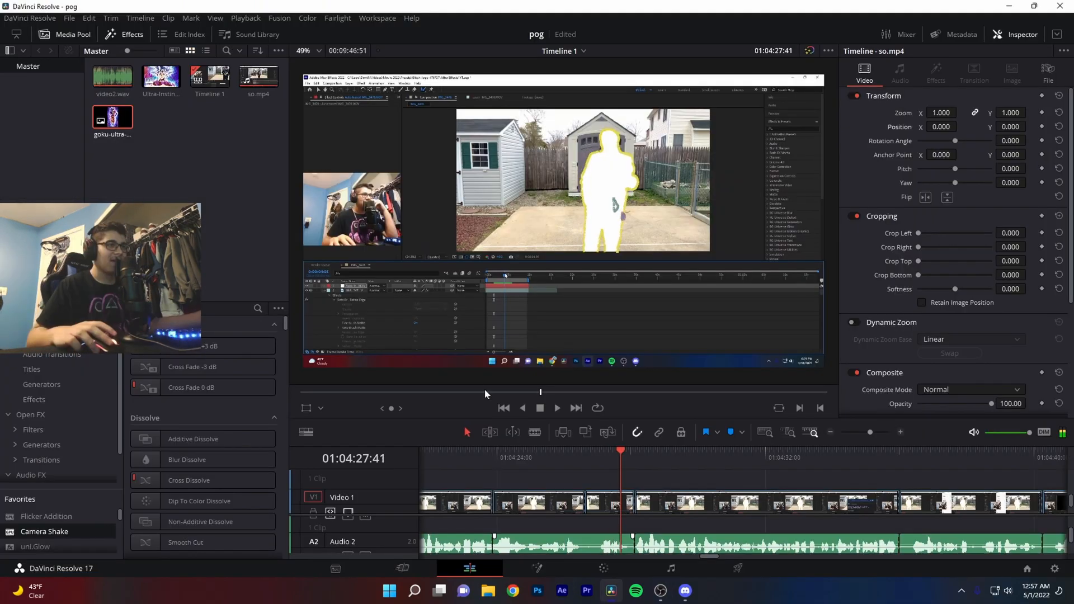
Examine the stray masks beside the man's main outline up close in the DaVinci Resolve timeline viewer
{"action": "scroll", "coordinate": [661, 182], "scroll_direction": "up", "scroll_amount": 6}
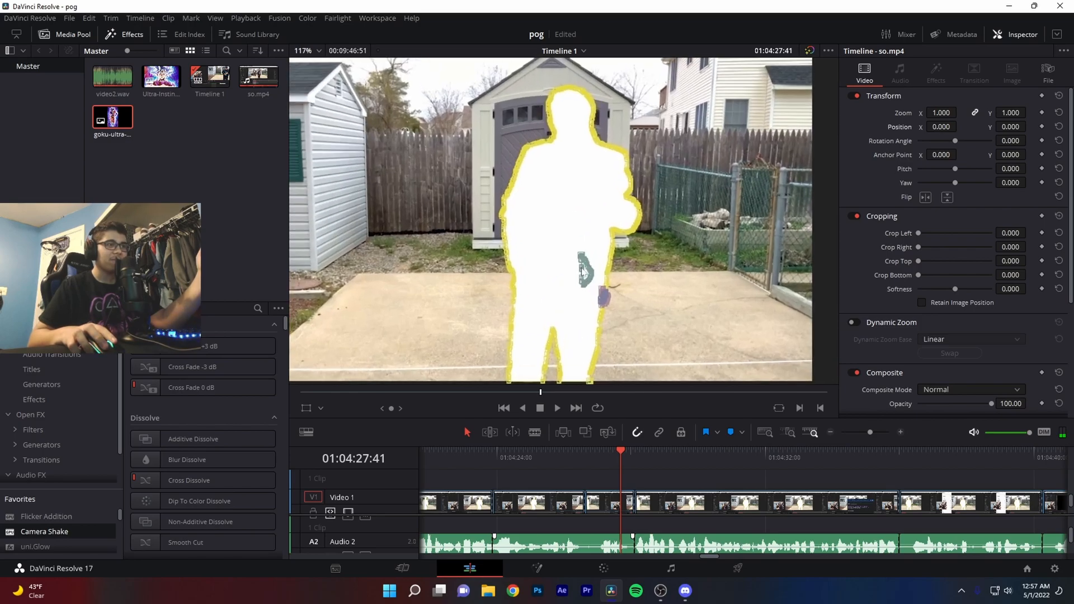
{"action": "scroll", "coordinate": [658, 244], "scroll_direction": "up", "scroll_amount": 5}
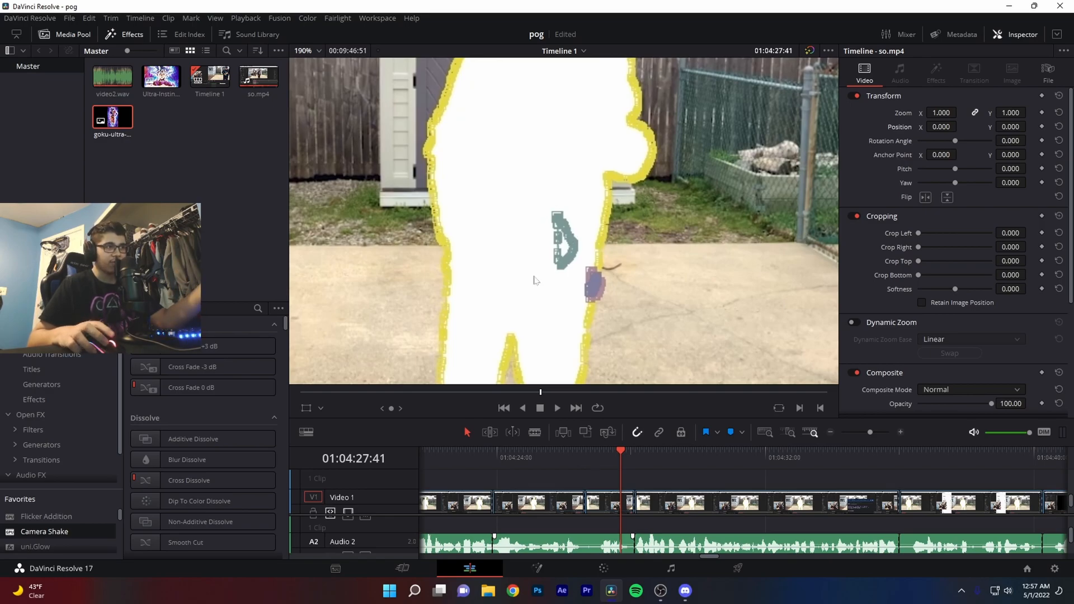
{"action": "scroll", "coordinate": [543, 278], "scroll_direction": "down", "scroll_amount": 3}
{"action": "scroll", "coordinate": [589, 259], "scroll_direction": "up", "scroll_amount": 2}
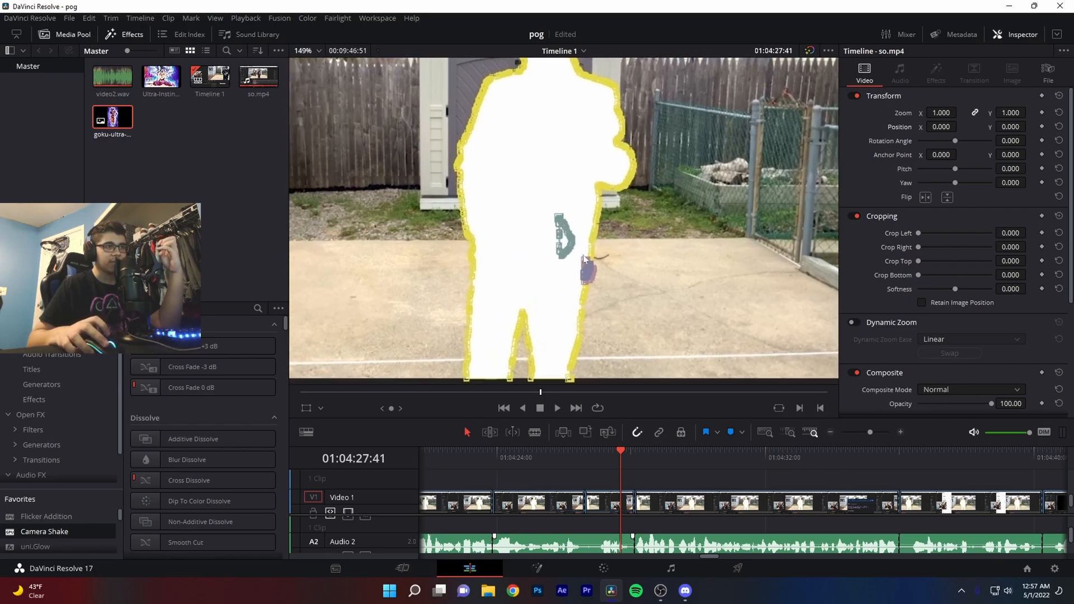
{"action": "scroll", "coordinate": [589, 259], "scroll_direction": "down", "scroll_amount": 2}
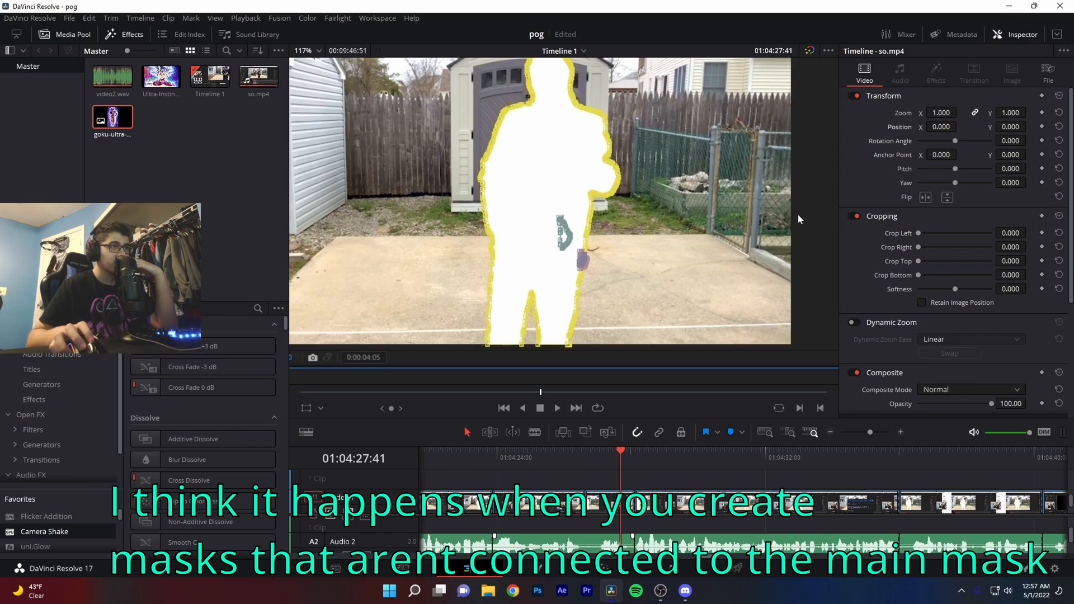
{"action": "scroll", "coordinate": [632, 262], "scroll_direction": "up", "scroll_amount": 8}
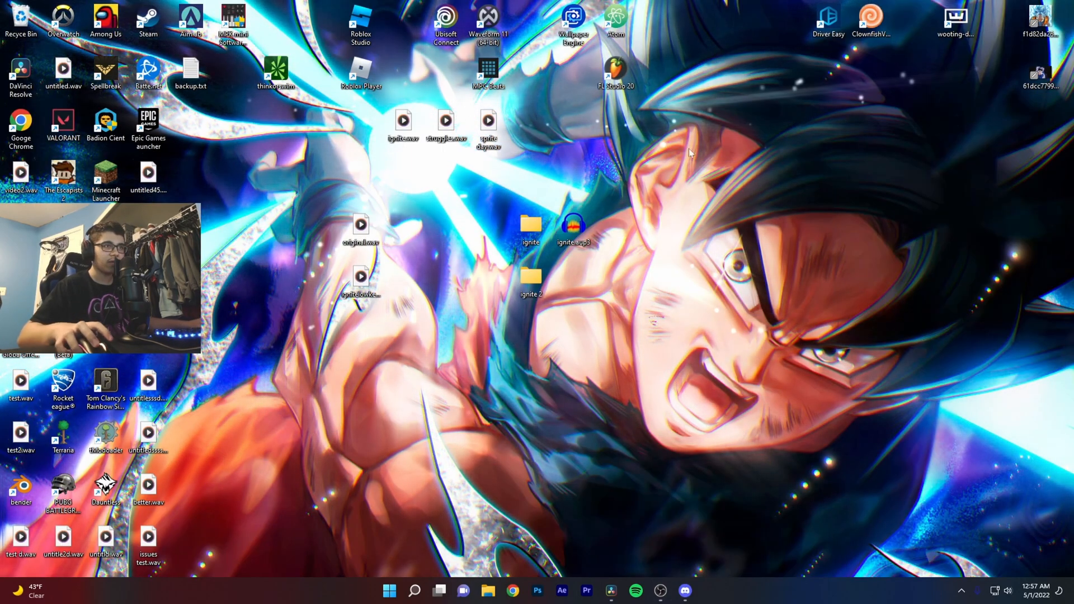
{"action": "left_click_drag", "start_coordinate": [693, 152], "coordinate": [827, 324]}
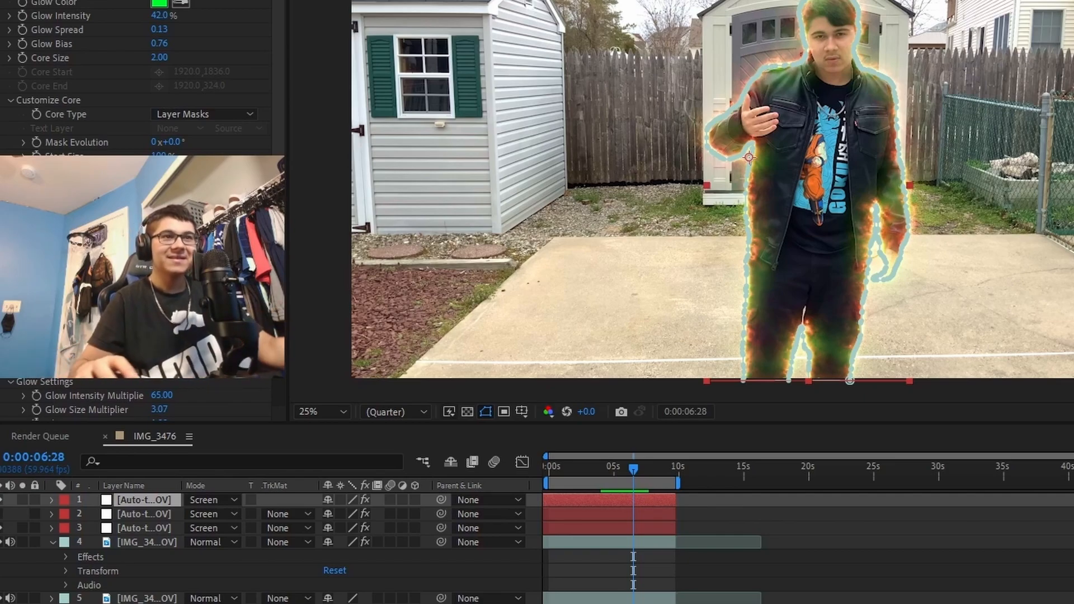
Close the After Effects project and save the changes to YT copy.aep
{"action": "key", "text": "ctrl+q"}
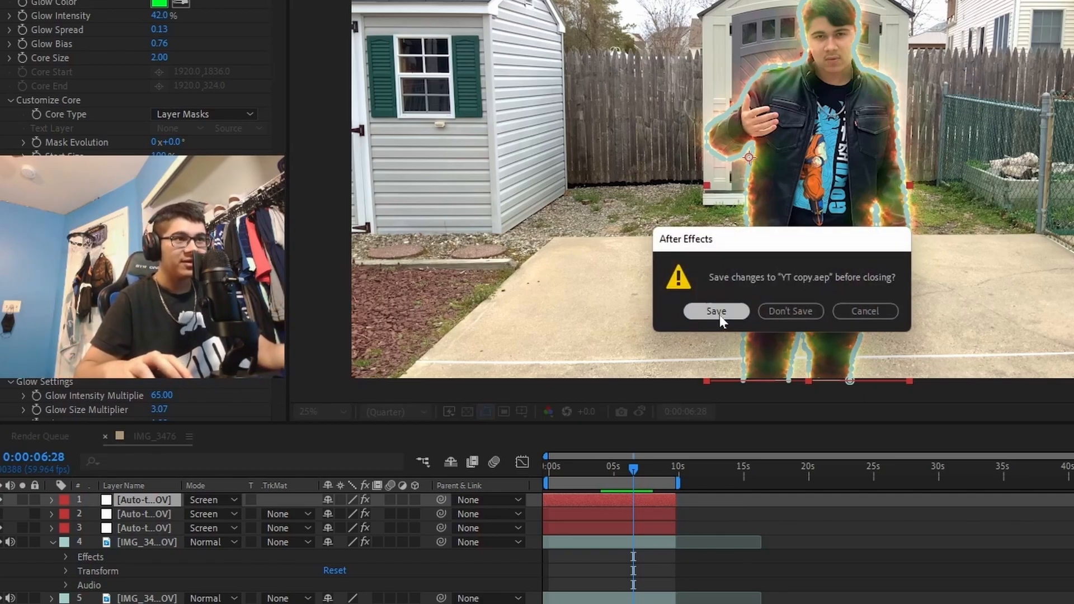
{"action": "left_click", "coordinate": [717, 312]}
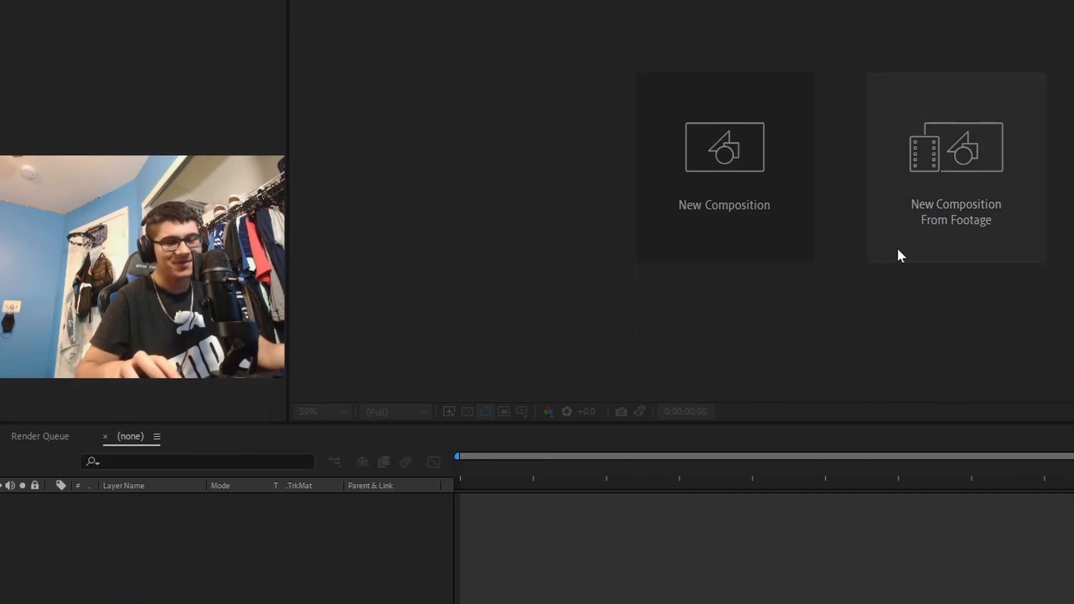